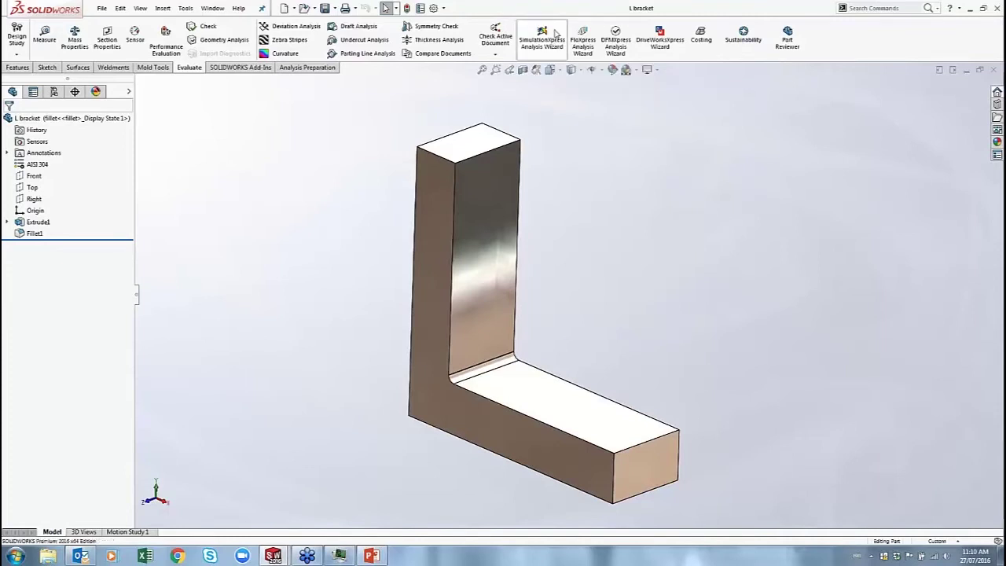
- Start the SimulationXpress wizard for the L bracket and delete its existing study to start over
click(543, 33)
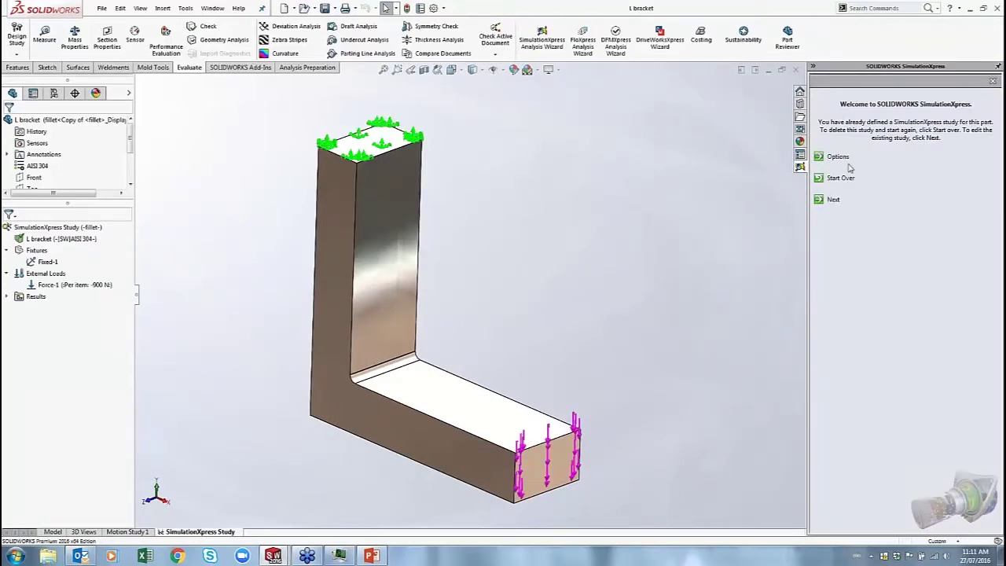
click(818, 180)
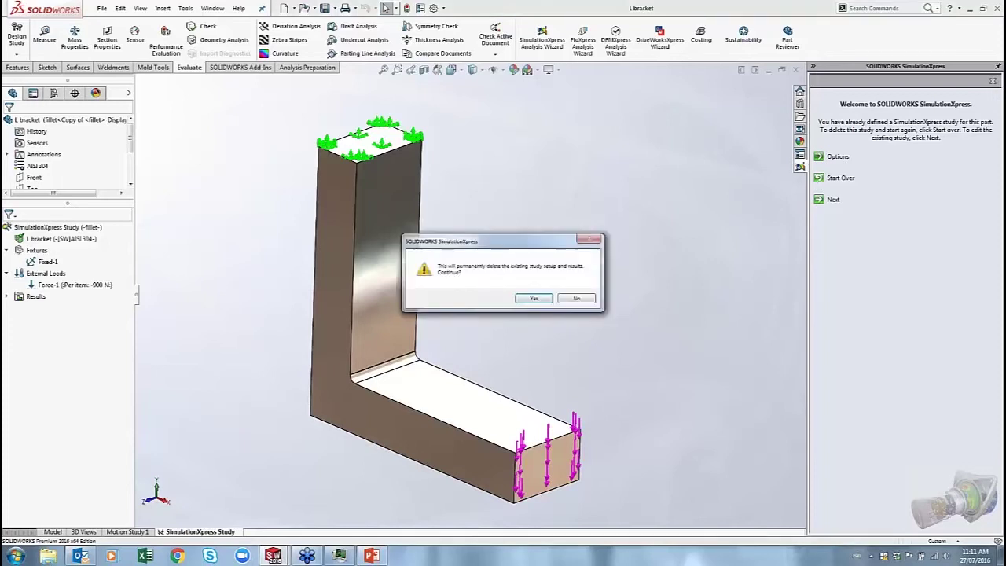
click(540, 300)
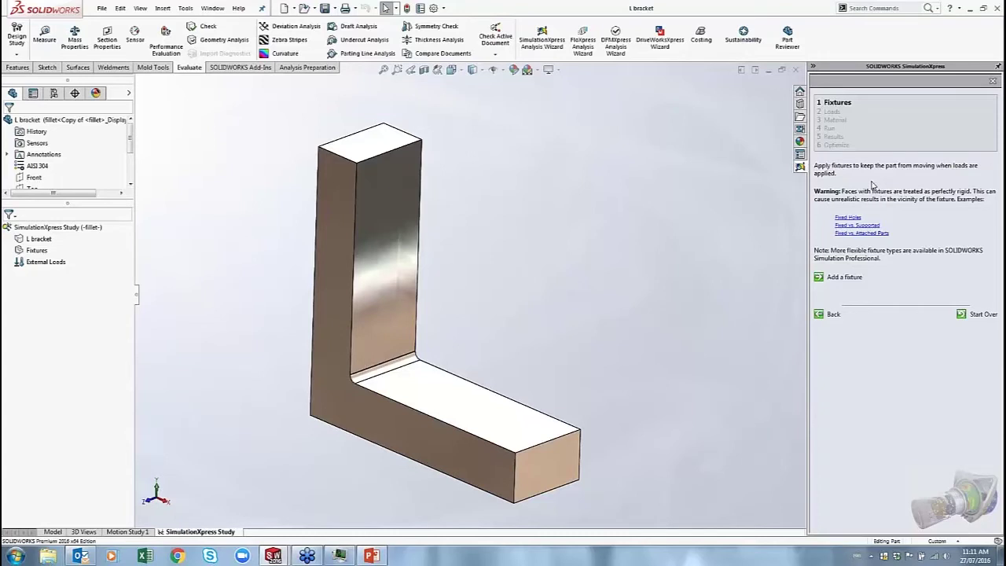
- Add a fixed-geometry fixture to the top end face of the bracket's vertical leg and proceed to the loads stage
click(845, 279)
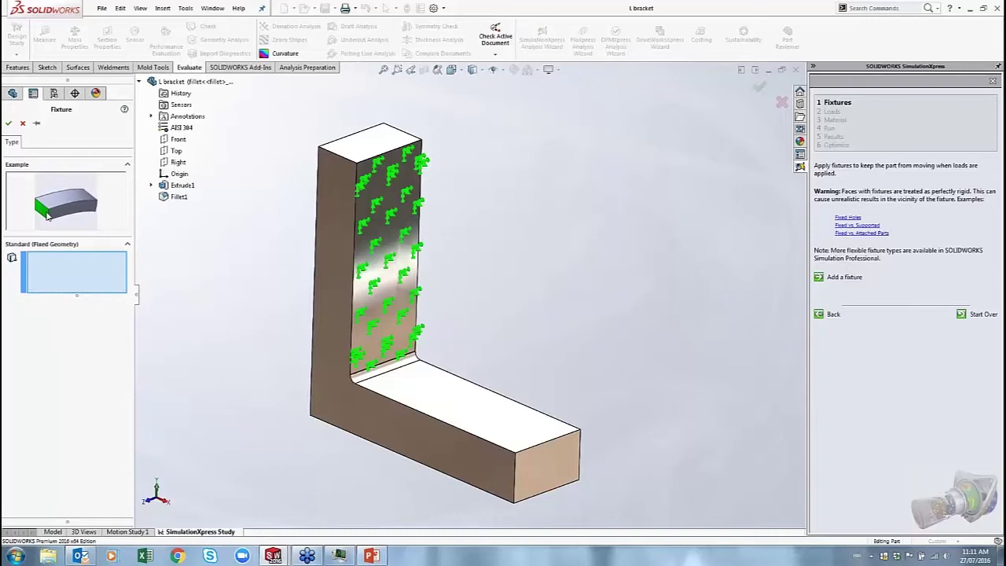
click(380, 144)
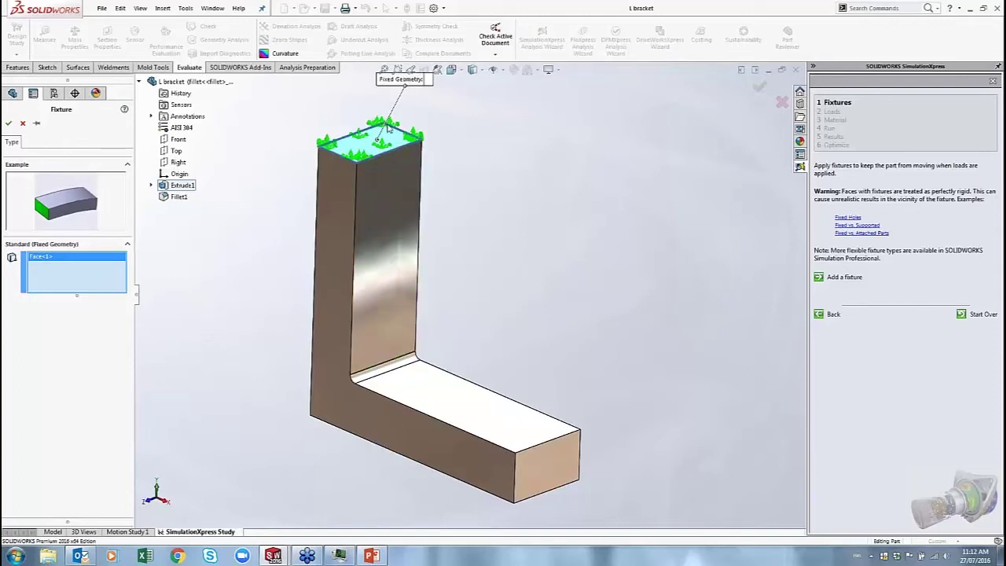
click(8, 124)
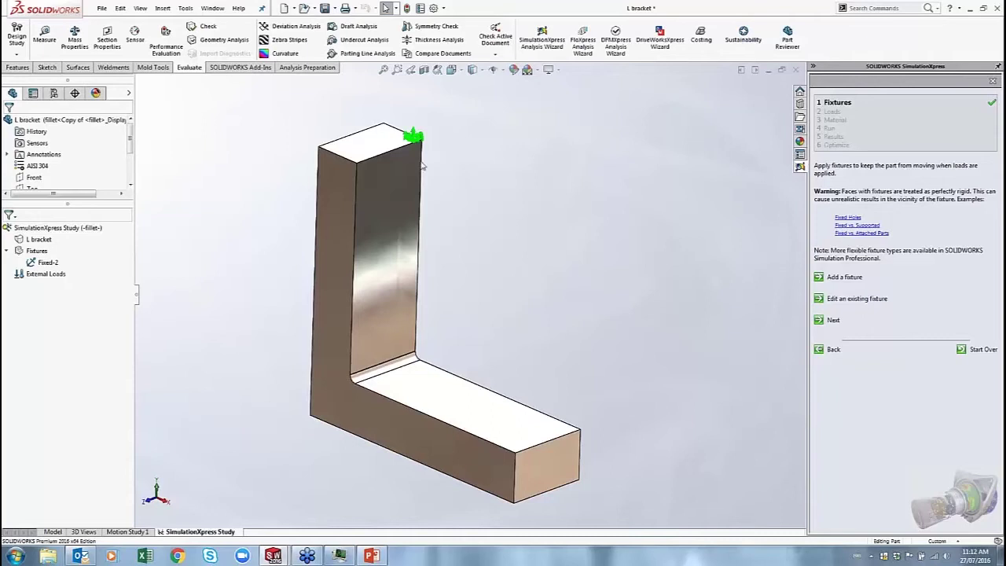
scroll(291, 174, up, 2)
scroll(407, 197, down, 3)
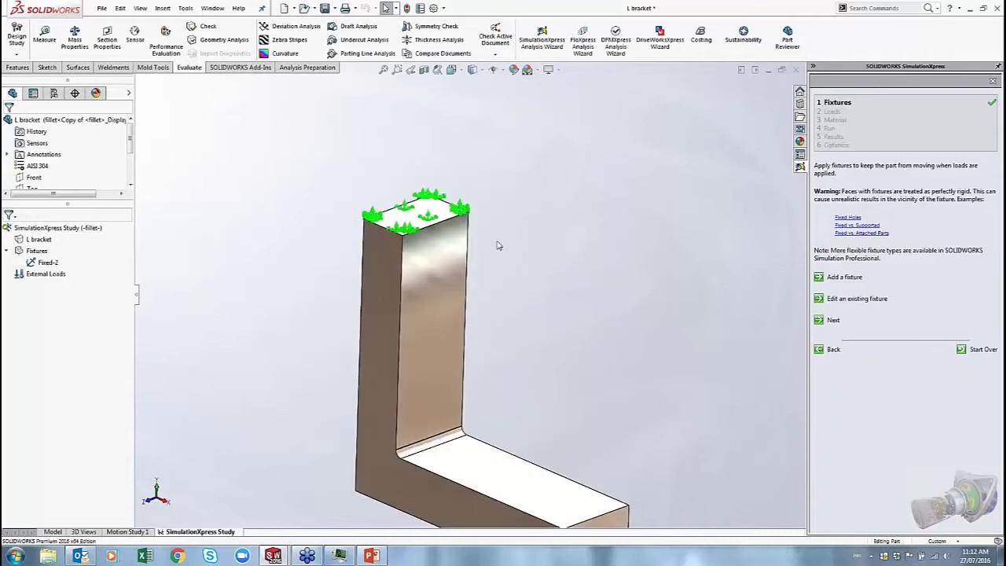
scroll(70, 150, down, 1)
scroll(620, 425, up, 1)
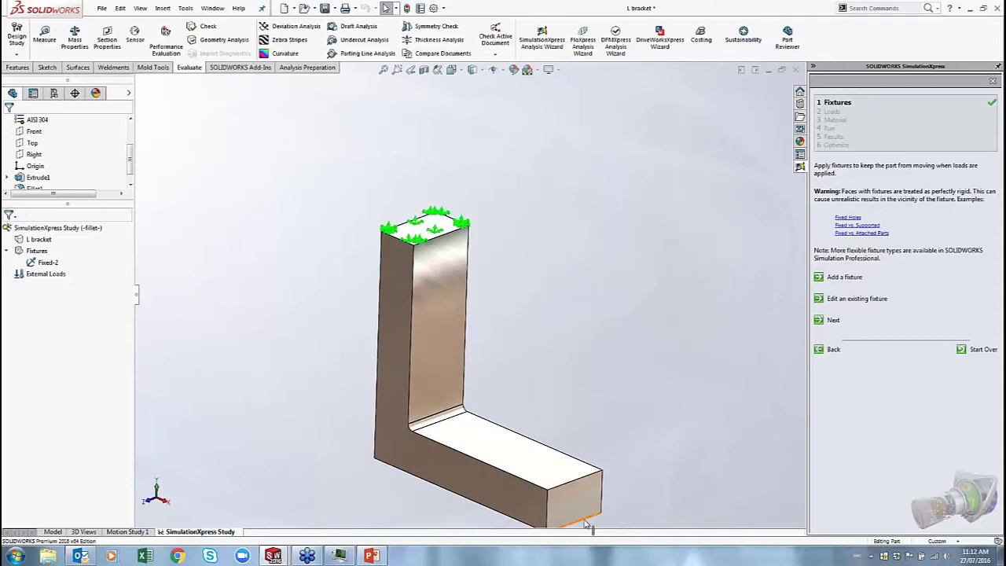
scroll(550, 443, down, 1)
scroll(542, 307, up, 1)
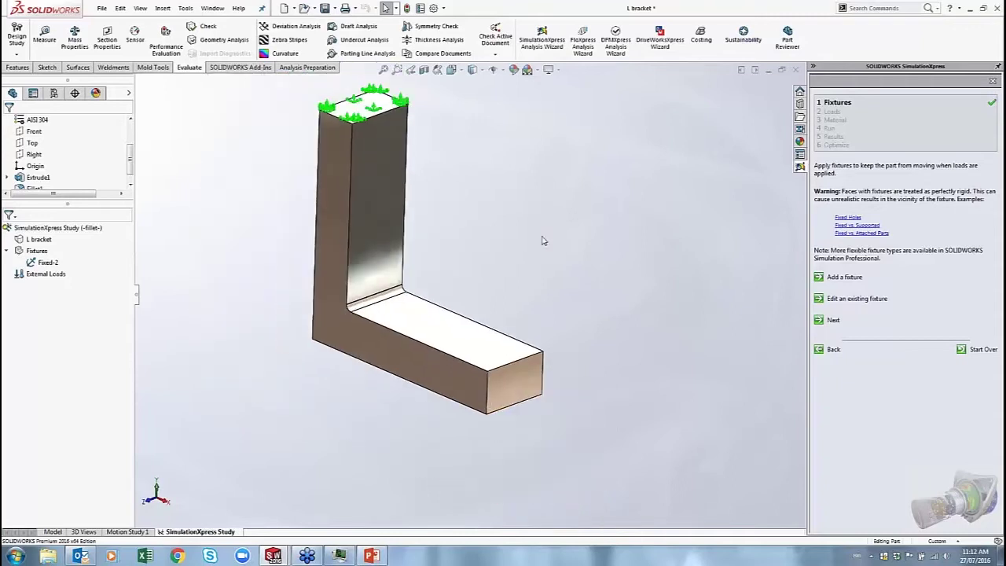
click(829, 321)
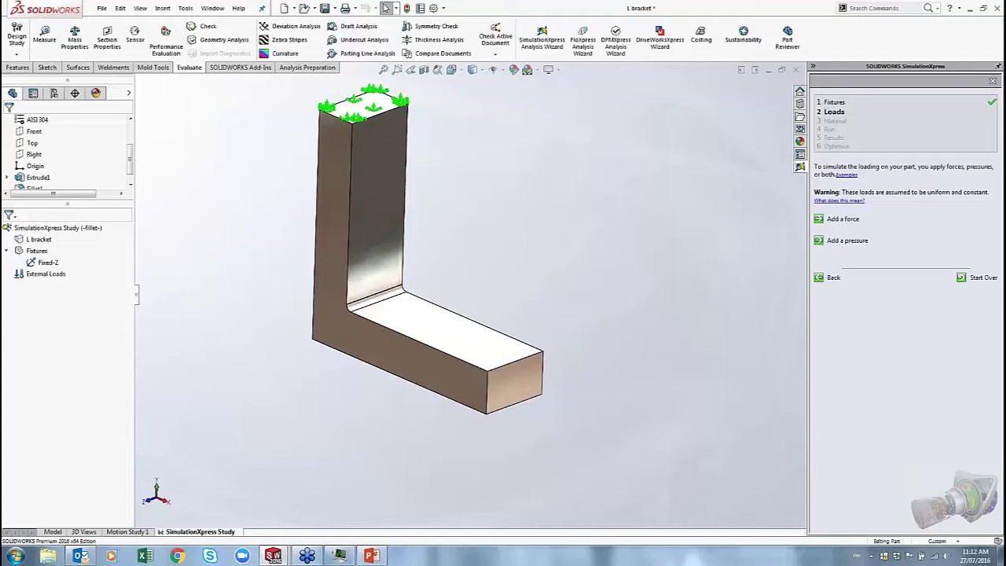
click(843, 220)
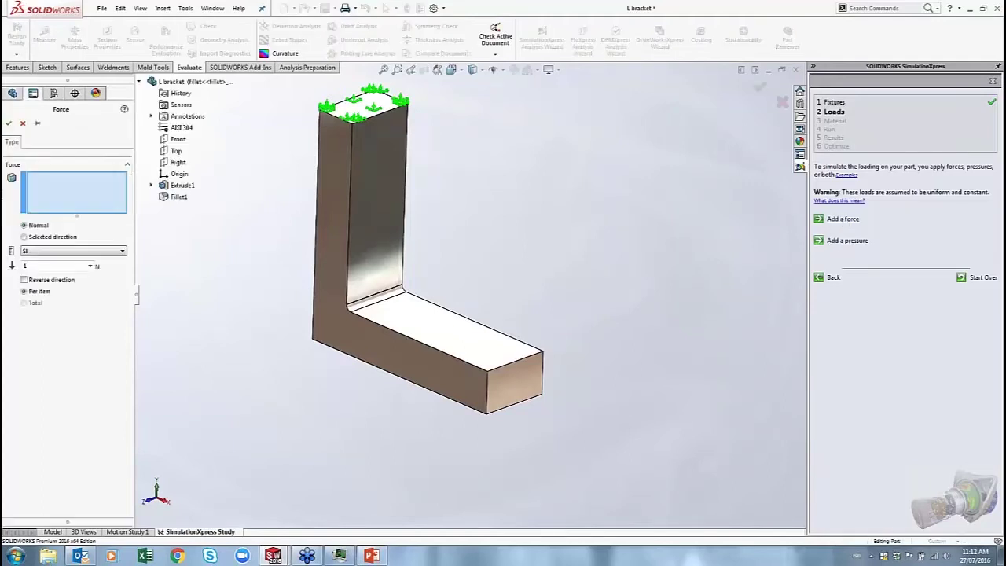
click(90, 251)
click(55, 262)
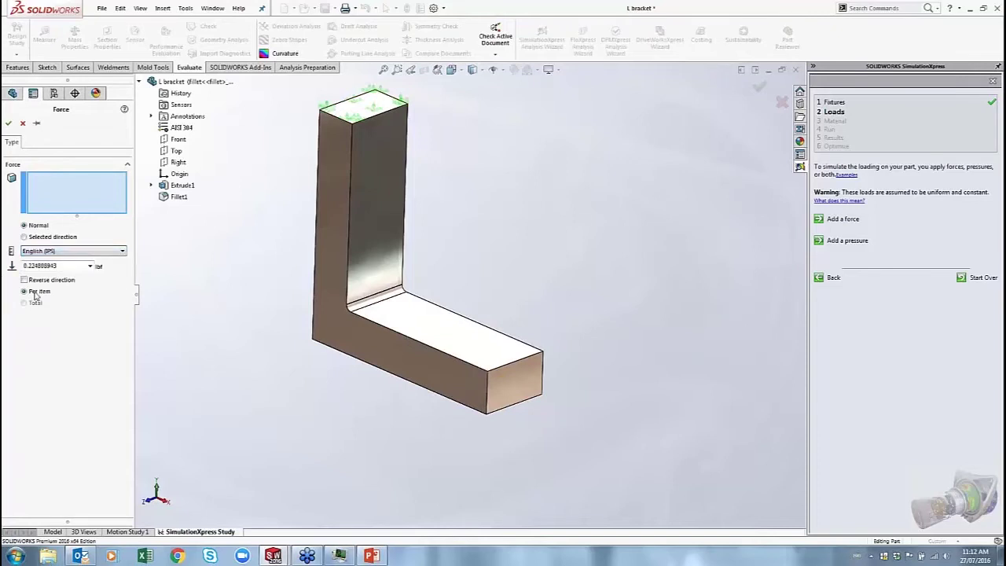
click(23, 123)
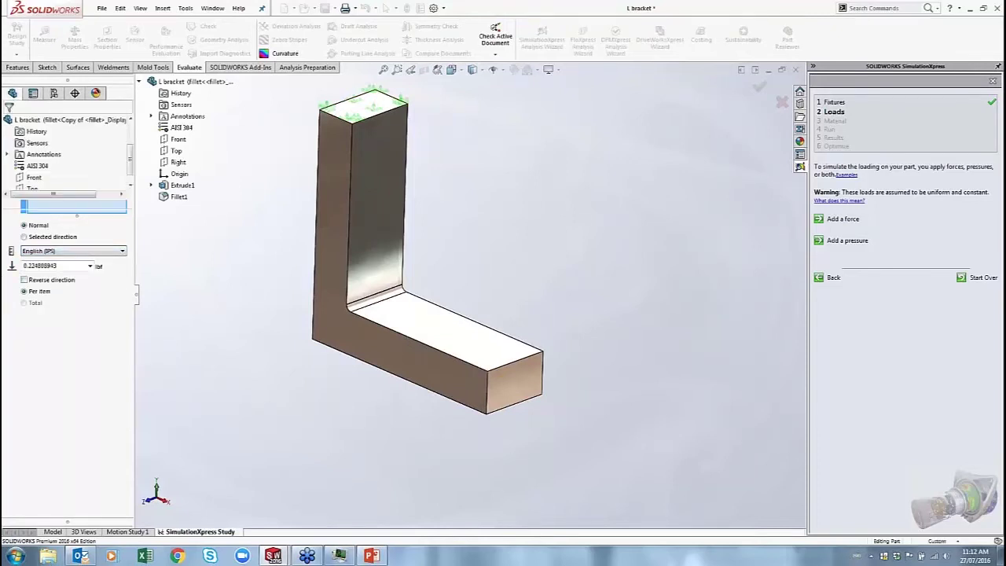
click(848, 241)
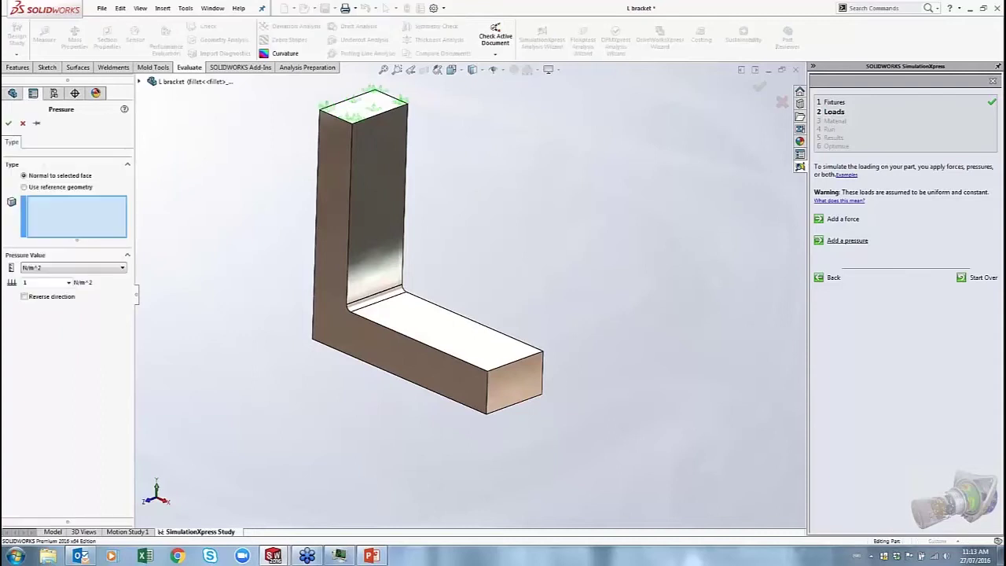
click(99, 271)
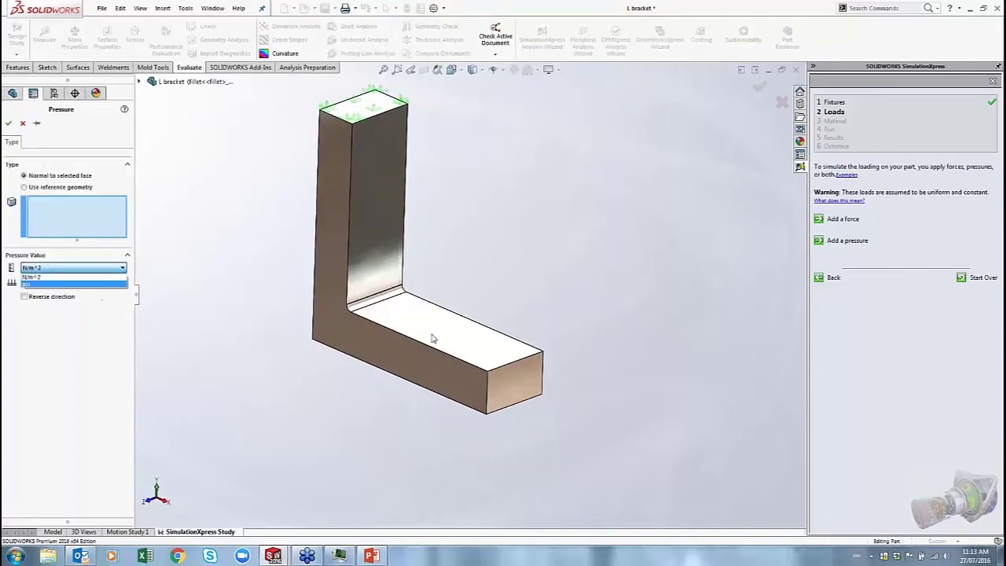
click(22, 125)
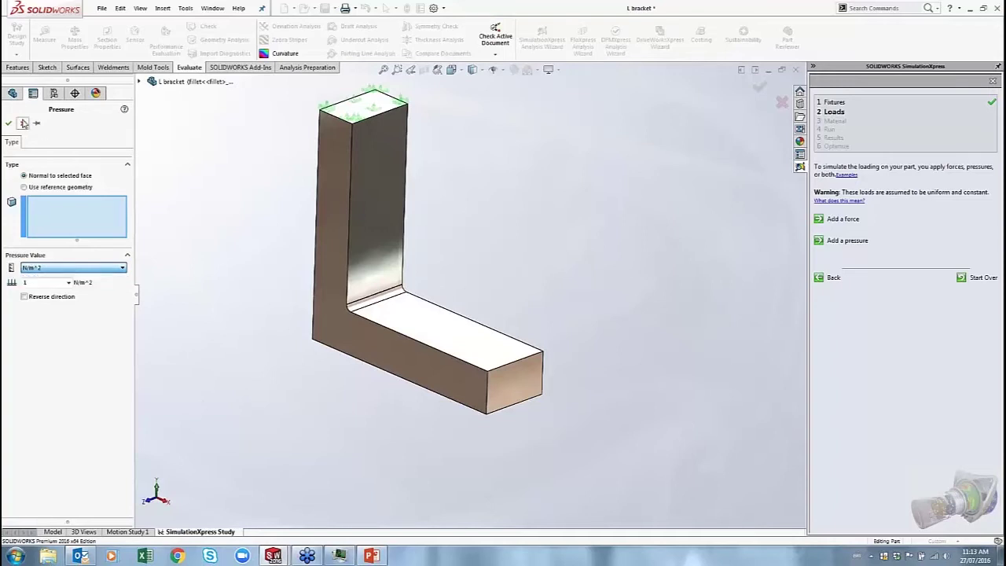
click(23, 124)
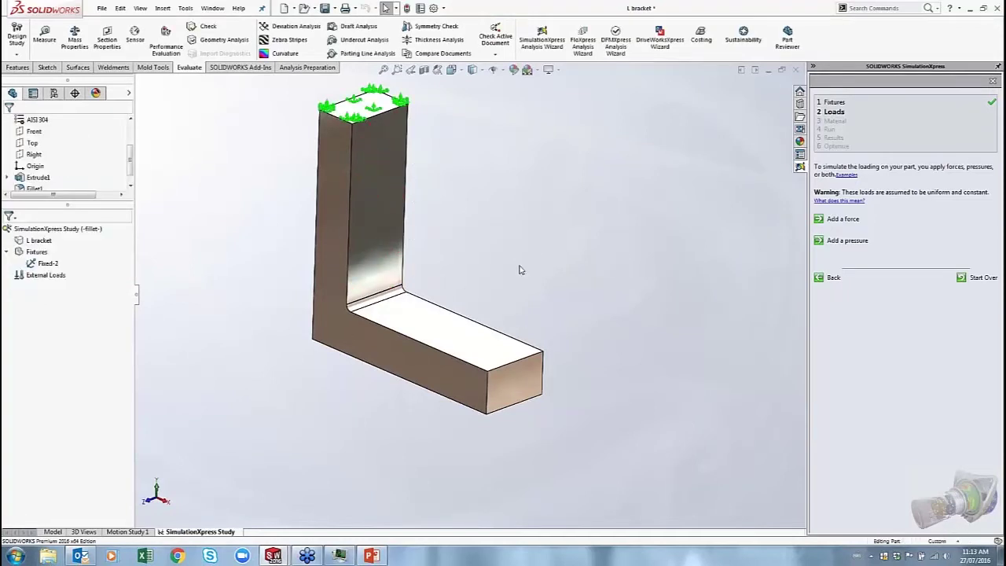
click(538, 386)
click(683, 329)
- Start a new force load on the end face of the bracket's horizontal leg
click(840, 219)
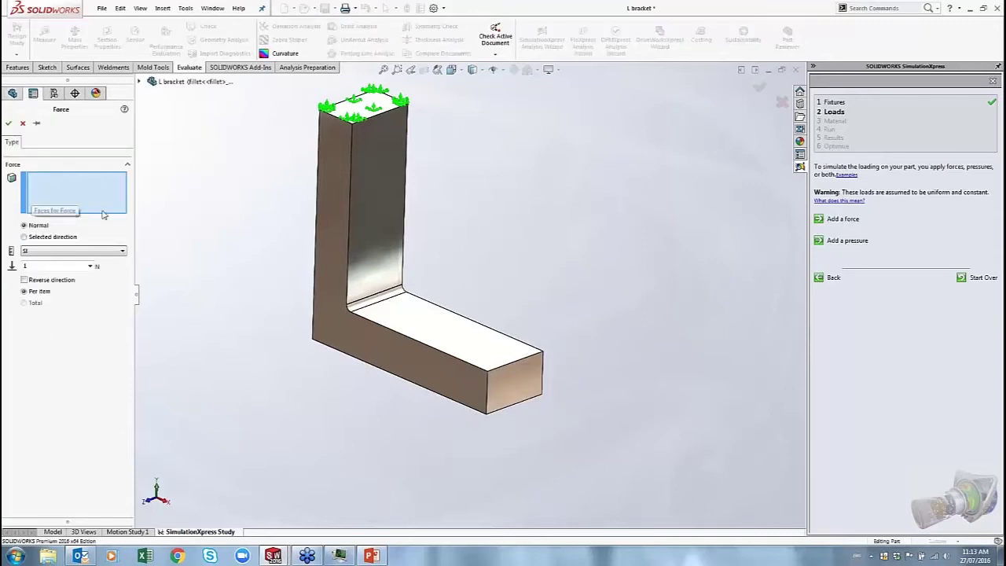
click(515, 383)
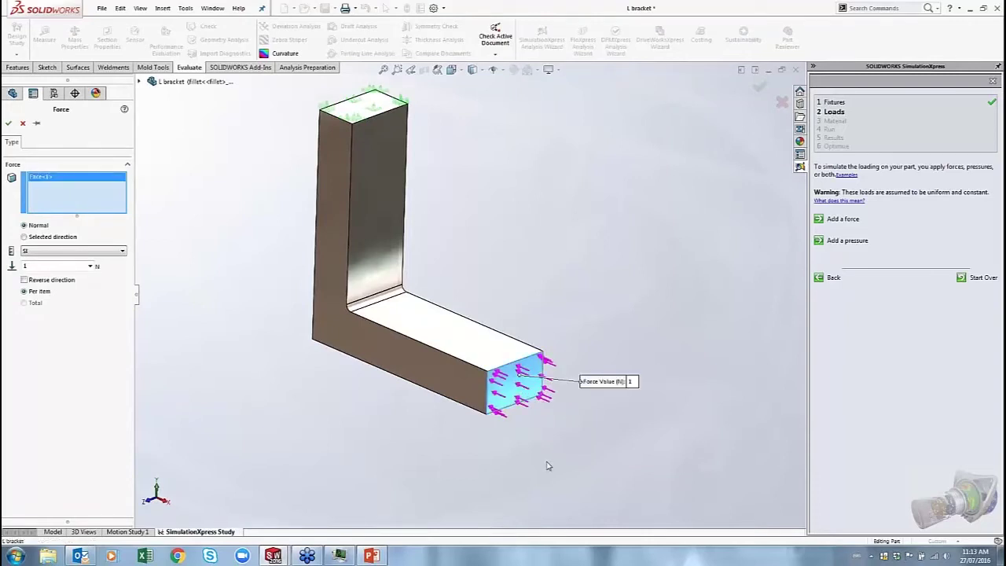
scroll(519, 409, down, 3)
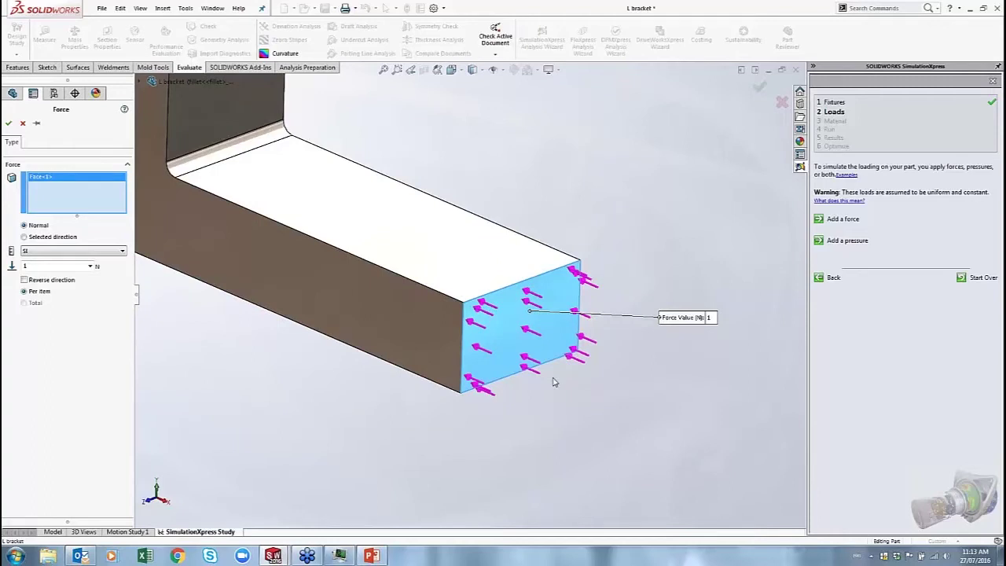
scroll(471, 376, up, 3)
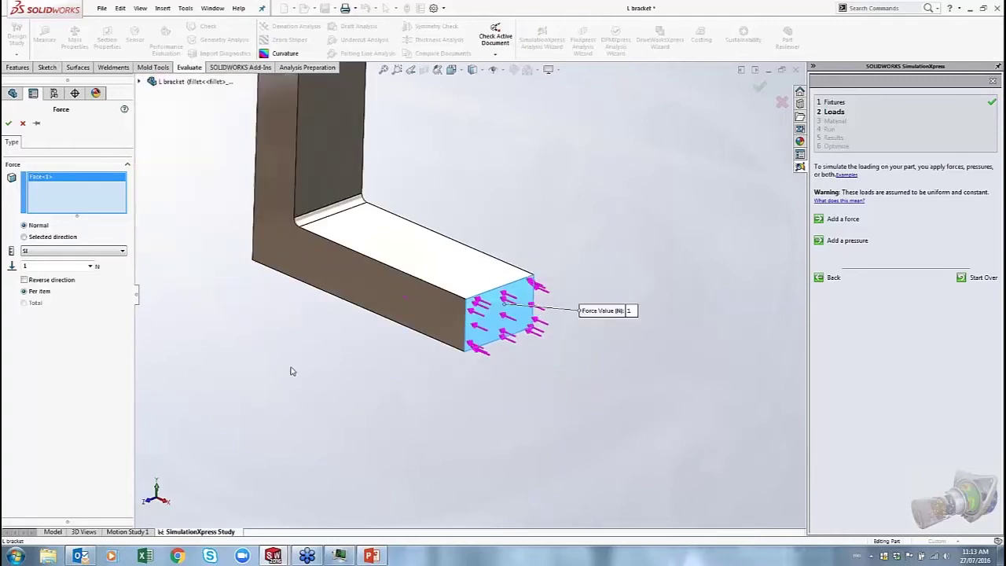
- Set the force to a selected direction normal to the Top plane and reverse it to act downward
click(47, 237)
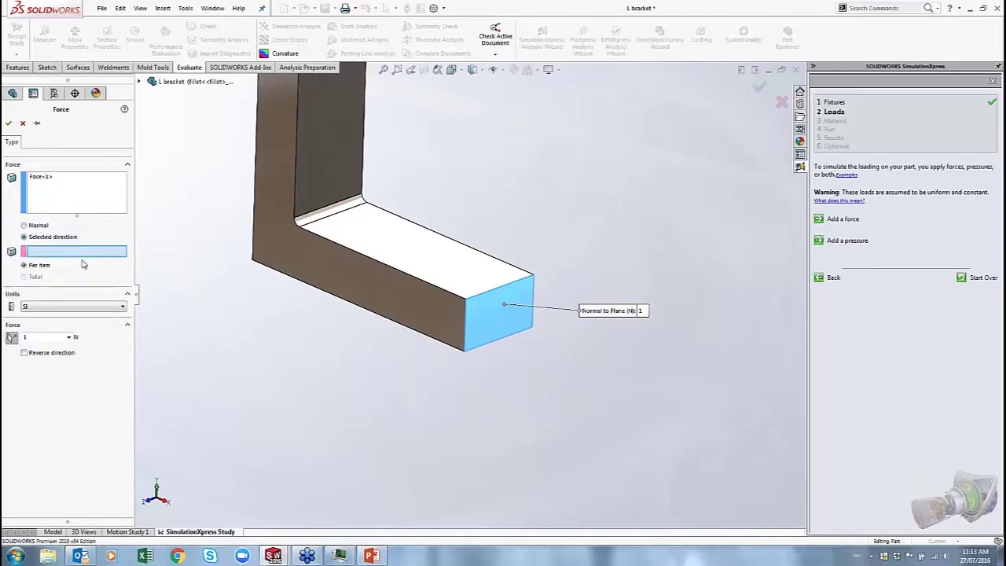
scroll(398, 308, up, 3)
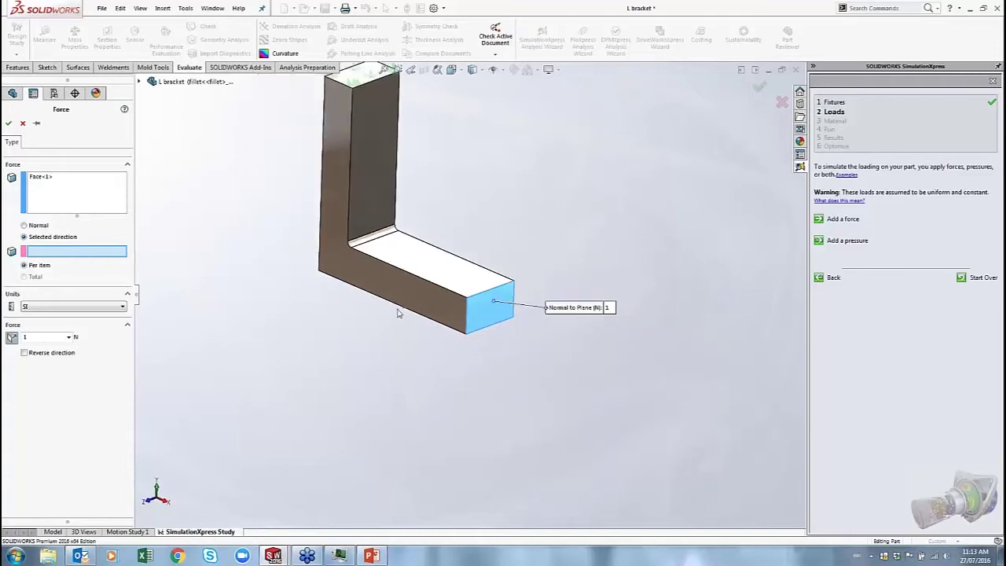
click(141, 82)
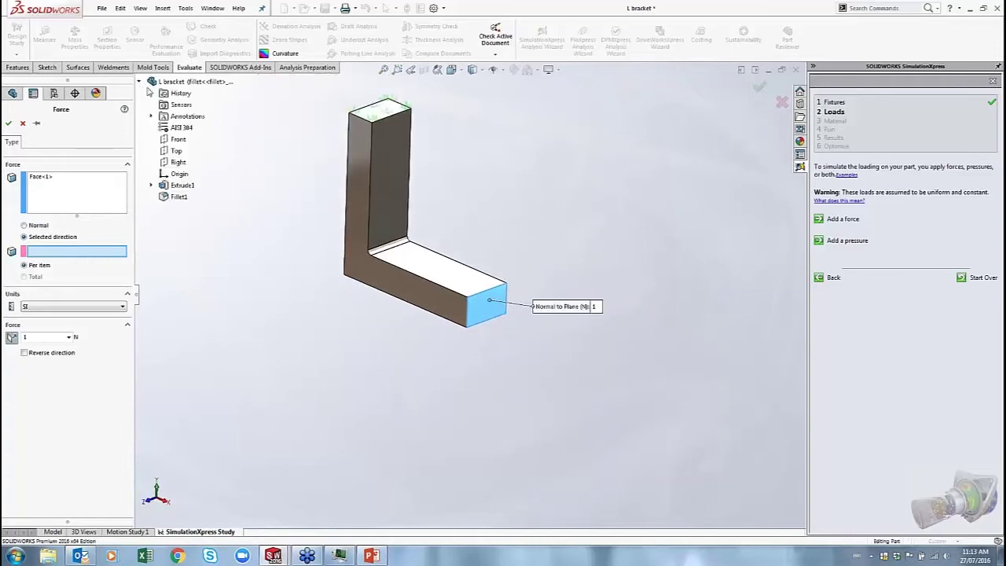
click(174, 150)
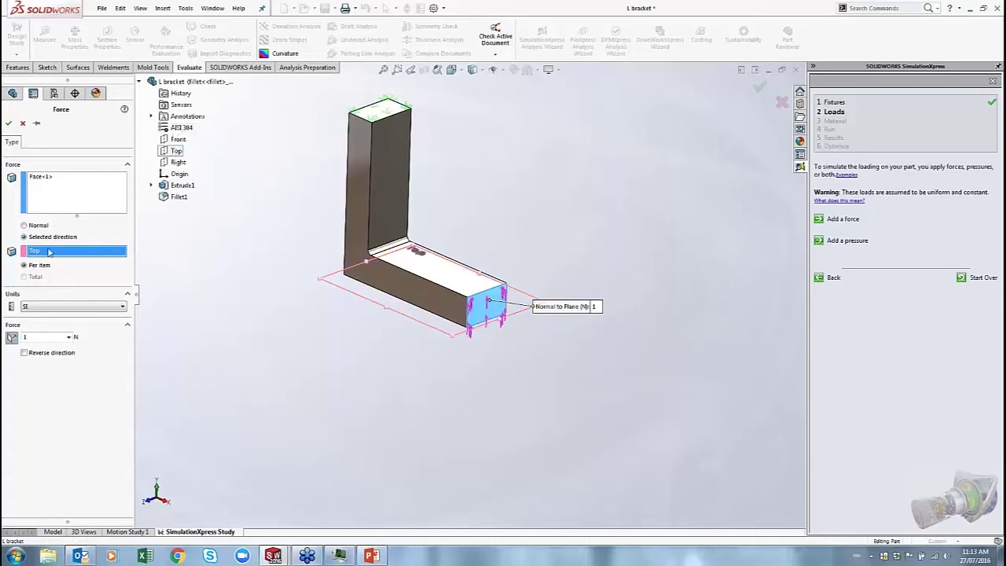
scroll(512, 294, down, 5)
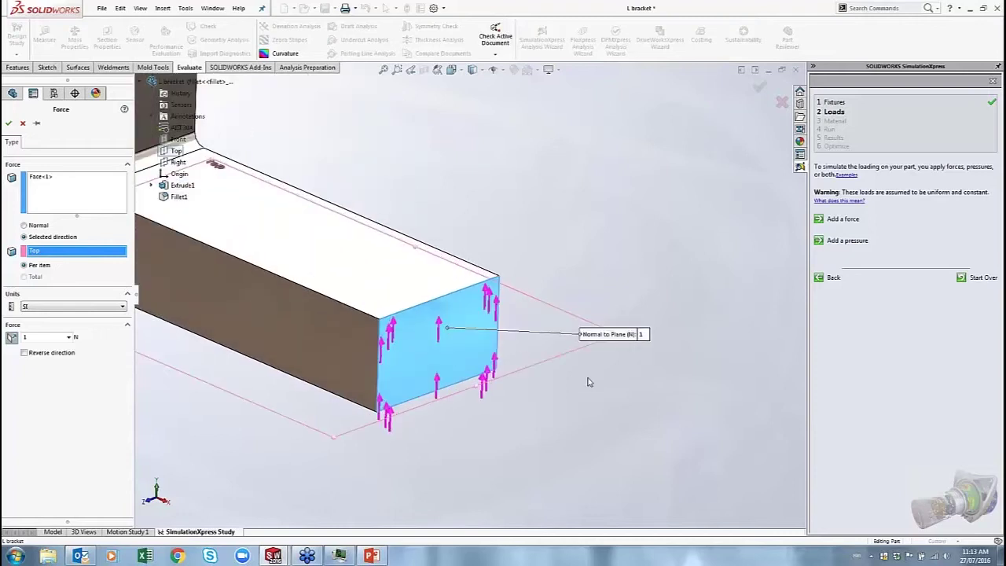
click(25, 353)
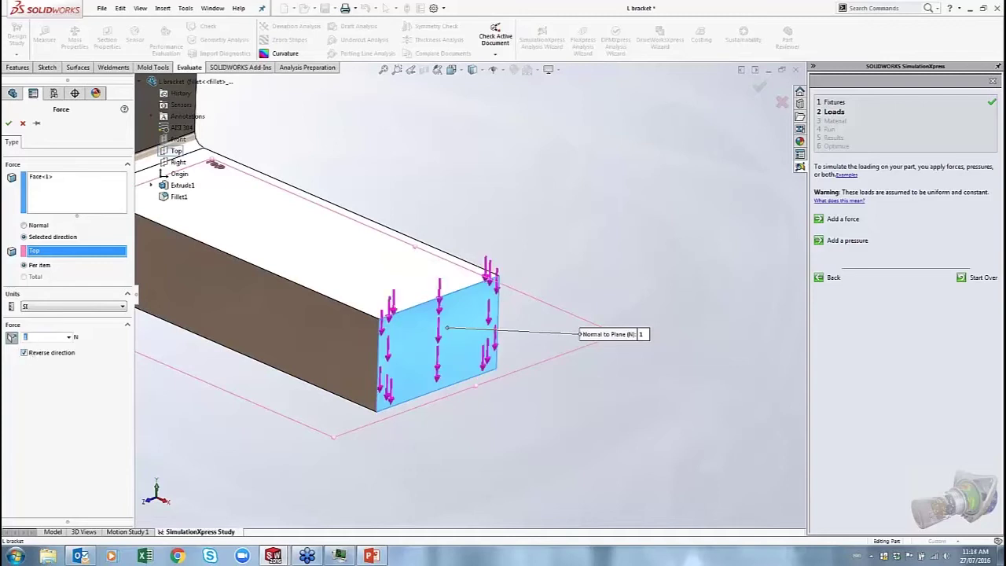
- Switch the force units to English (IPS), set the force to 210 lbf and apply the load
text(900)
click(114, 308)
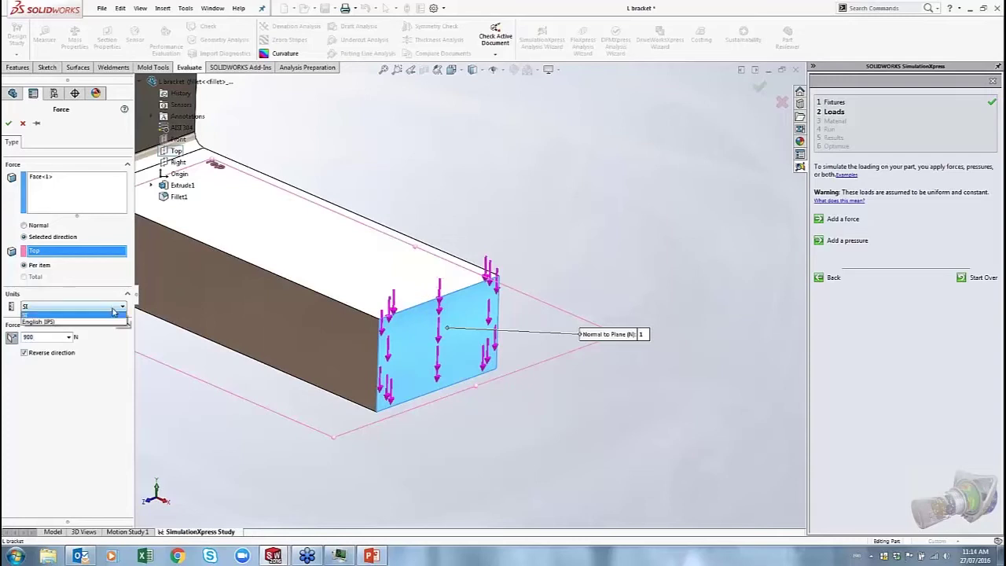
click(71, 323)
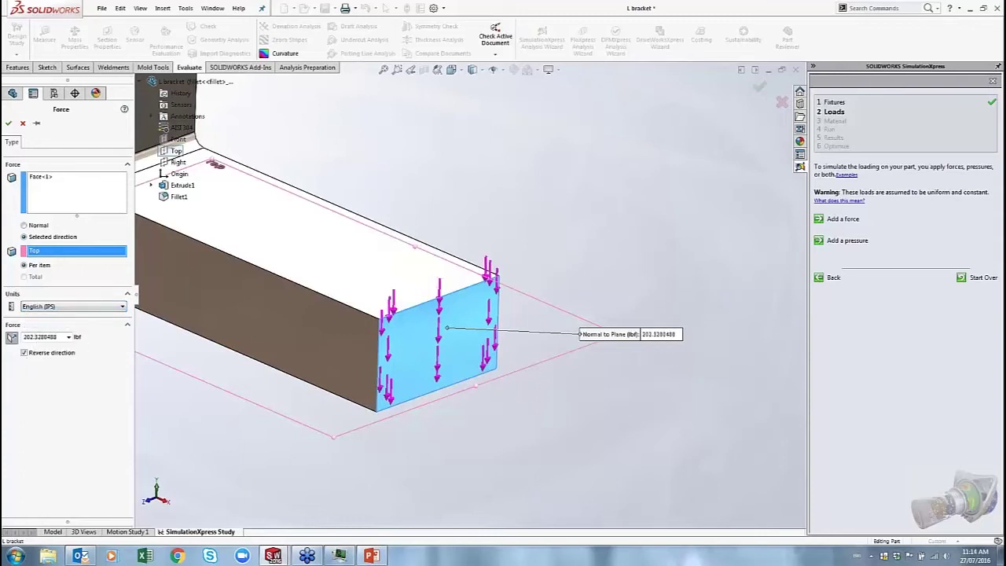
double_click(40, 337)
text(210)
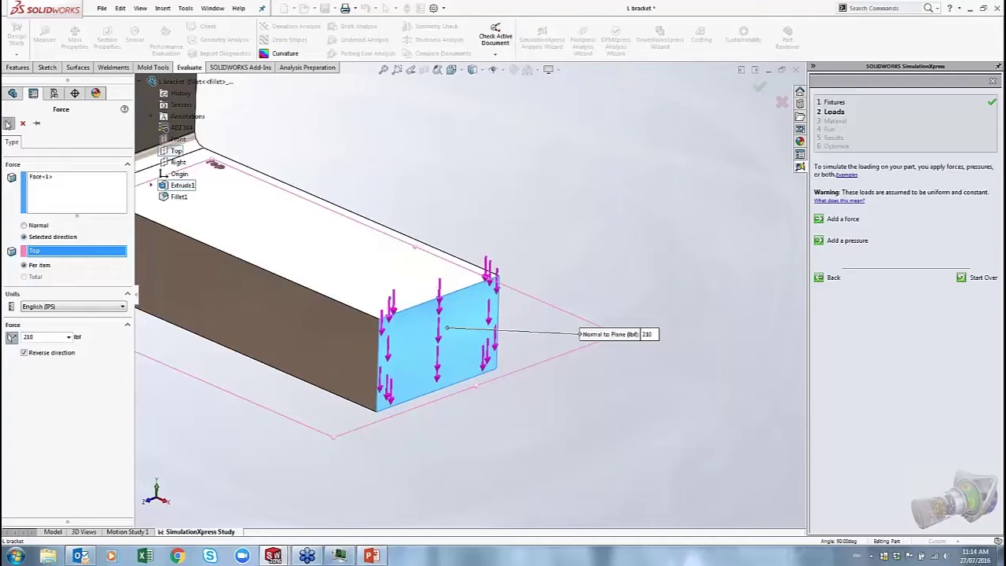
drag(67, 81, 67, 196)
key(Return)
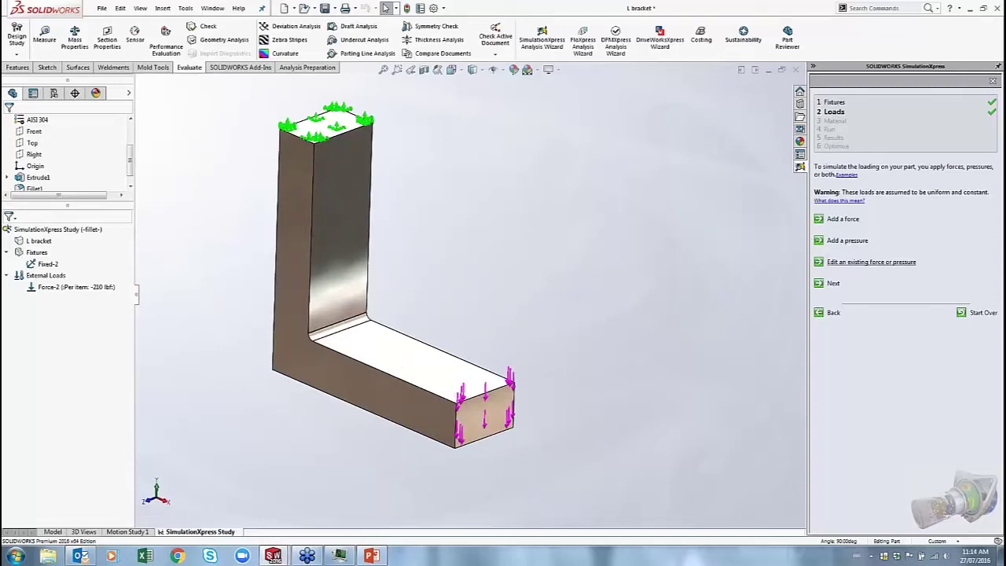
- Proceed to the material stage, open the material library and browse AISI 304, Alloy Steel and the other material categories
click(821, 285)
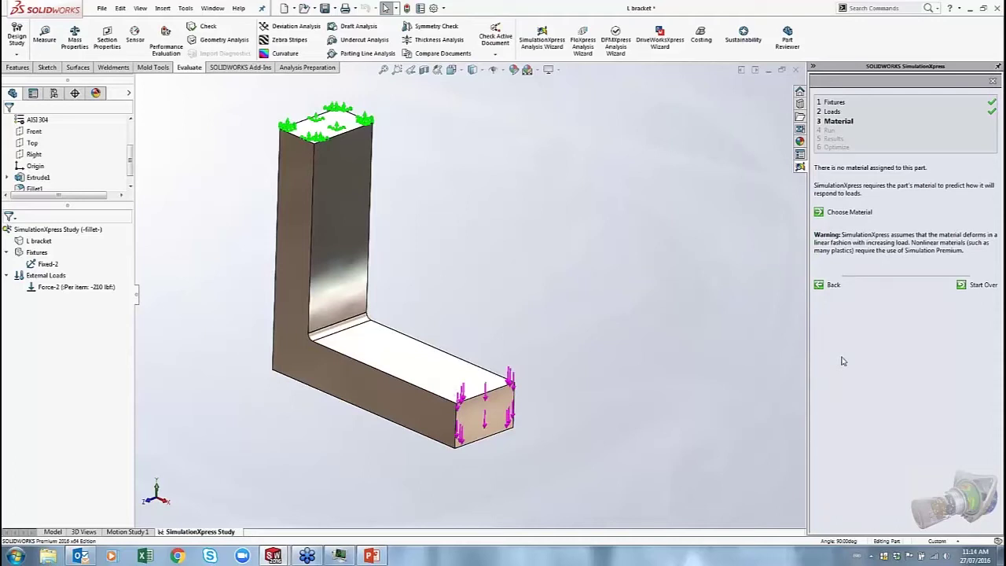
click(819, 212)
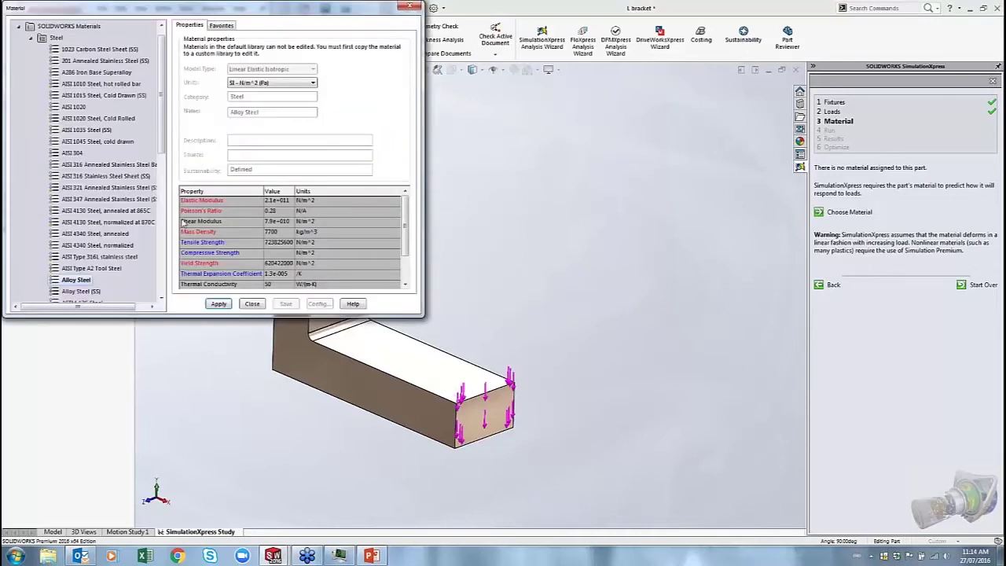
click(73, 152)
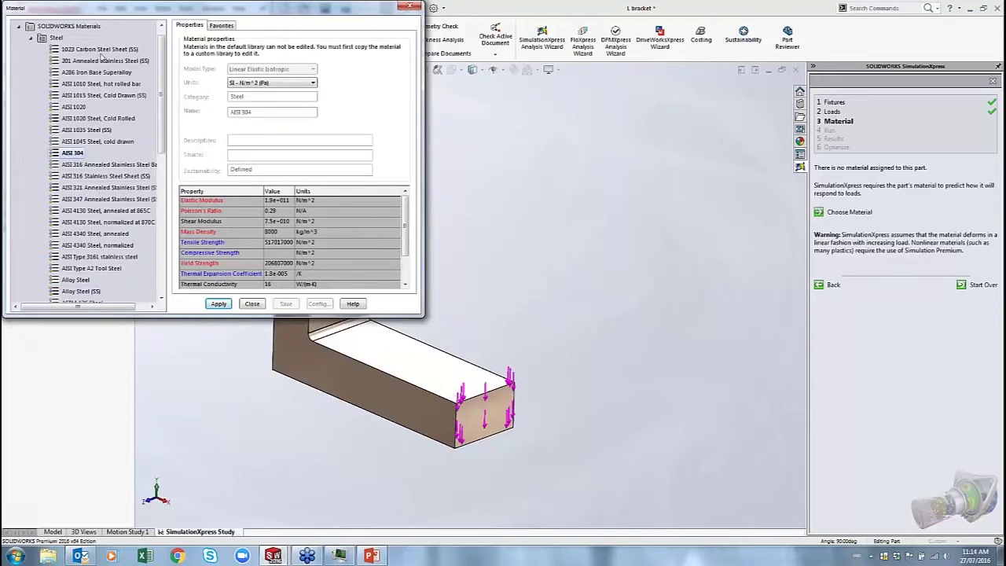
click(76, 280)
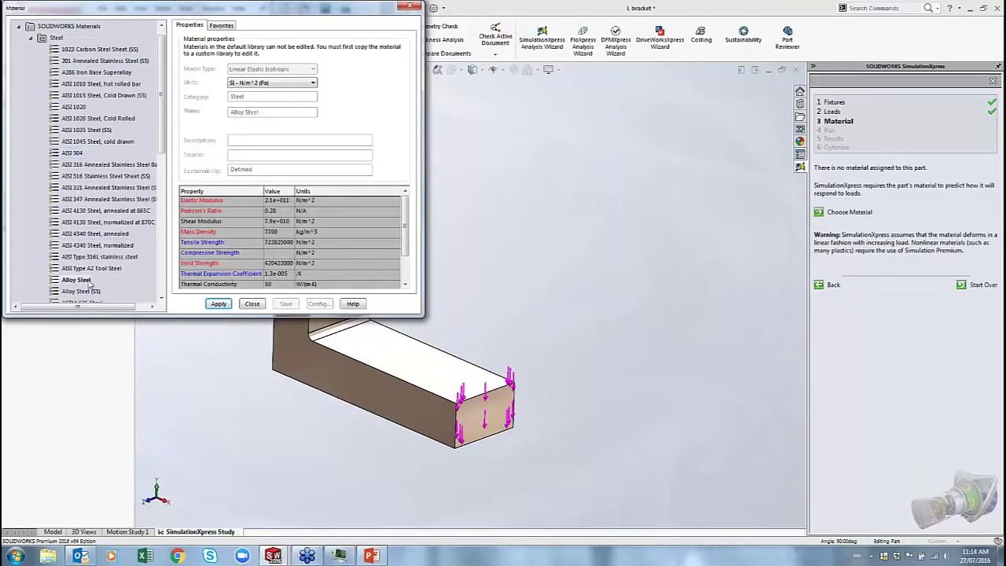
click(31, 38)
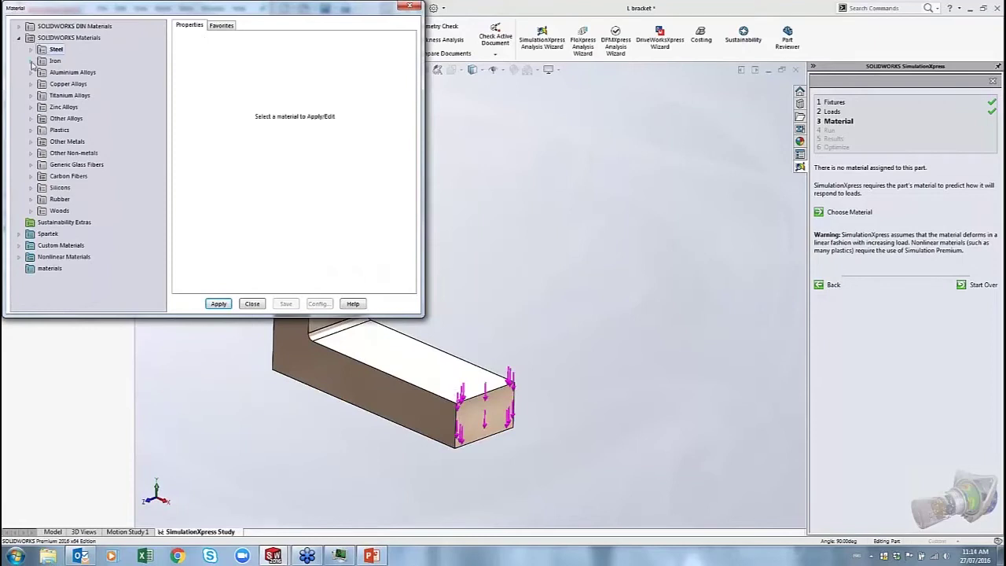
click(31, 73)
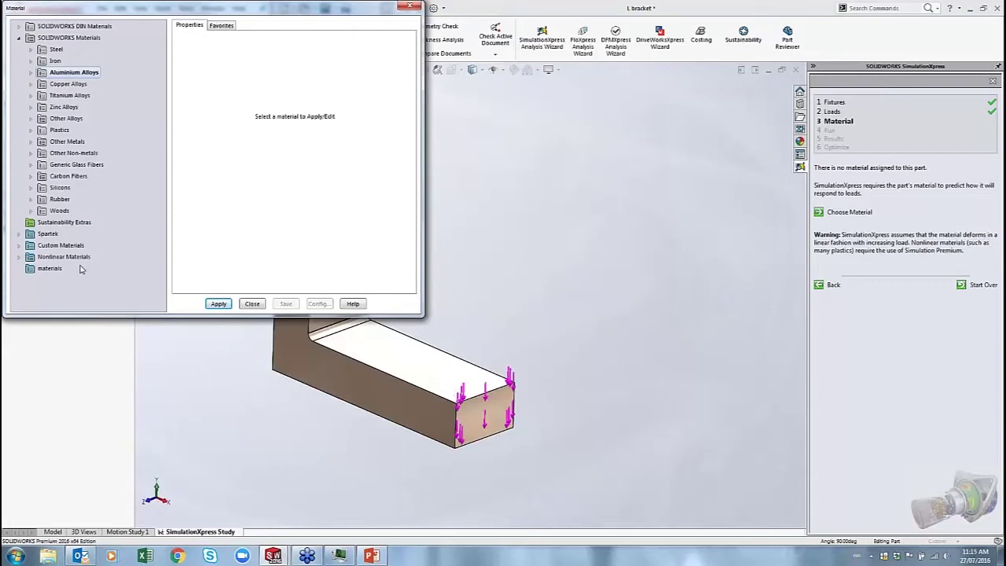
- Assign AISI 304 from the Steel category to the bracket, and open the settings of the run stage
click(31, 49)
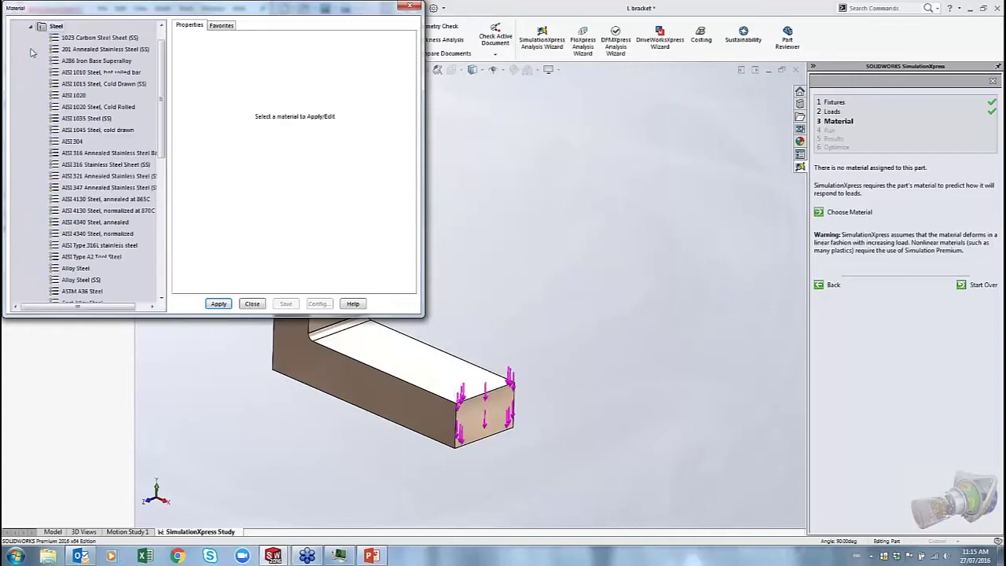
click(71, 142)
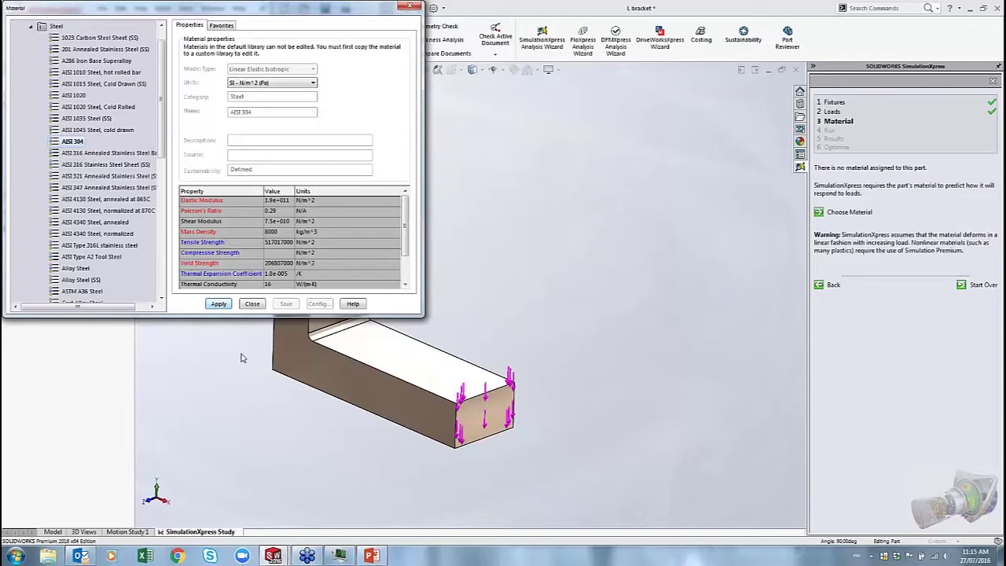
click(219, 304)
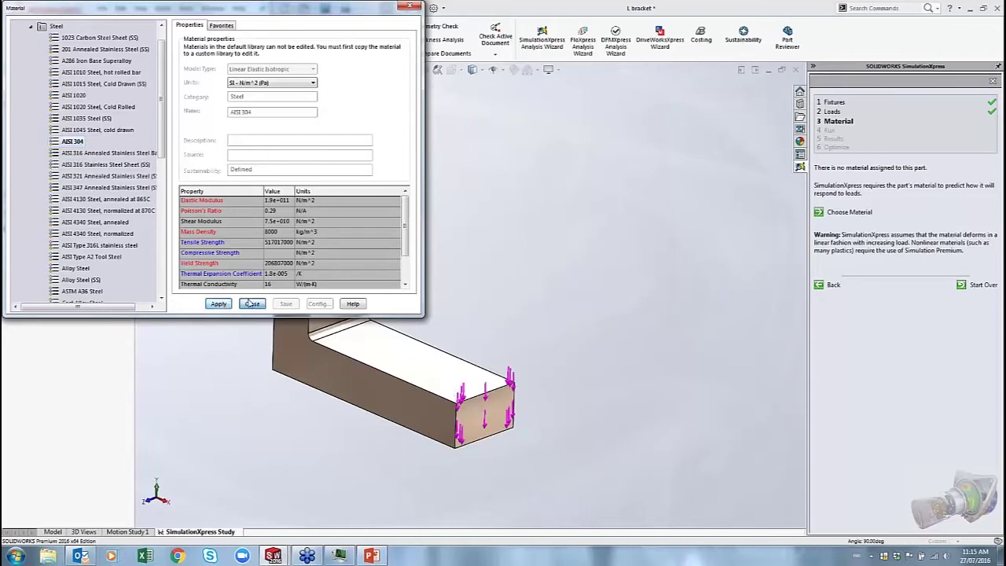
click(250, 303)
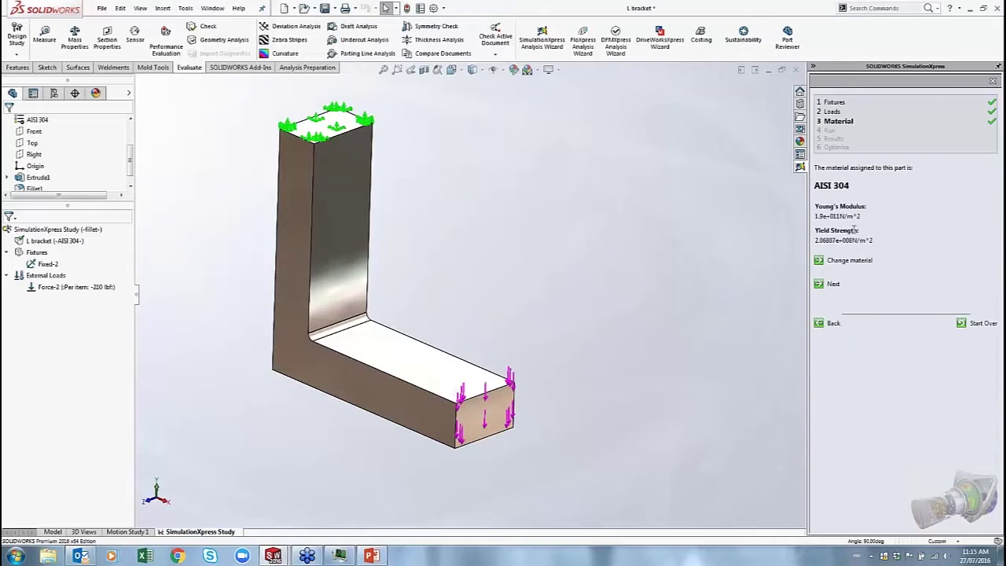
click(827, 286)
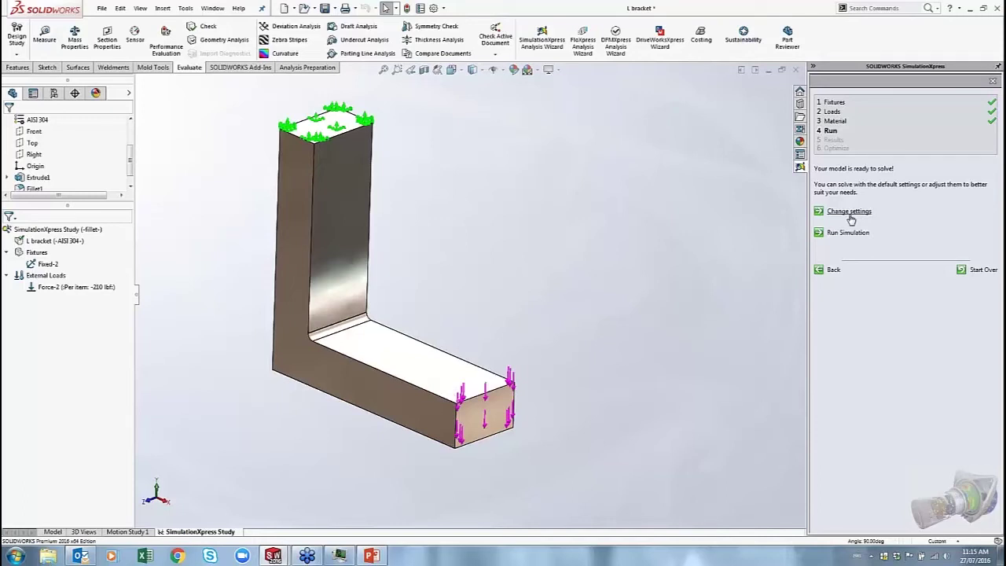
click(839, 213)
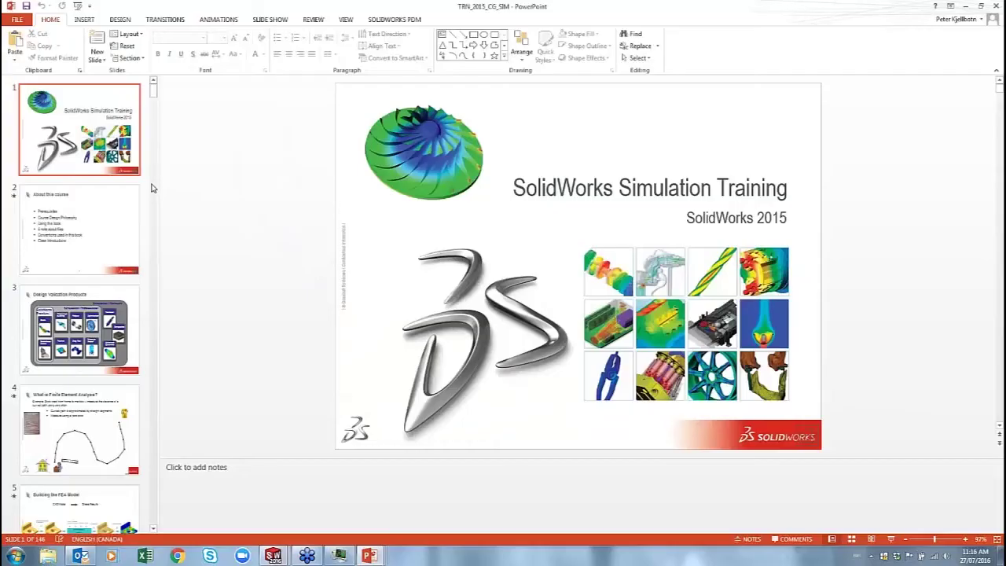
- Look through the simulation training slides for the Lesson 2 no-fillet results table and the slide comparing the filleted bracket with and without mesh control
scroll(79, 299, down, 3)
click(79, 373)
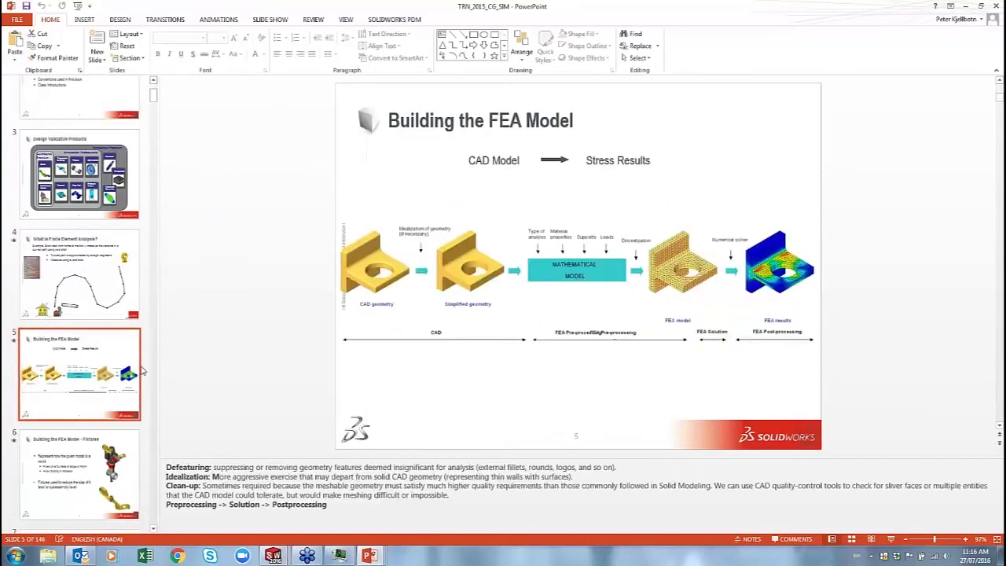
scroll(116, 399, down, 10)
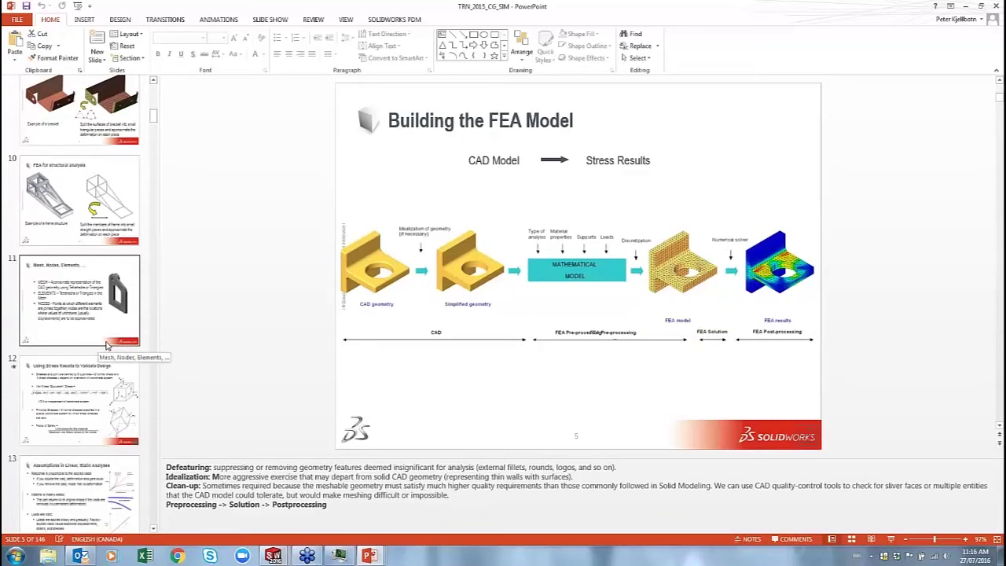
scroll(108, 350, down, 5)
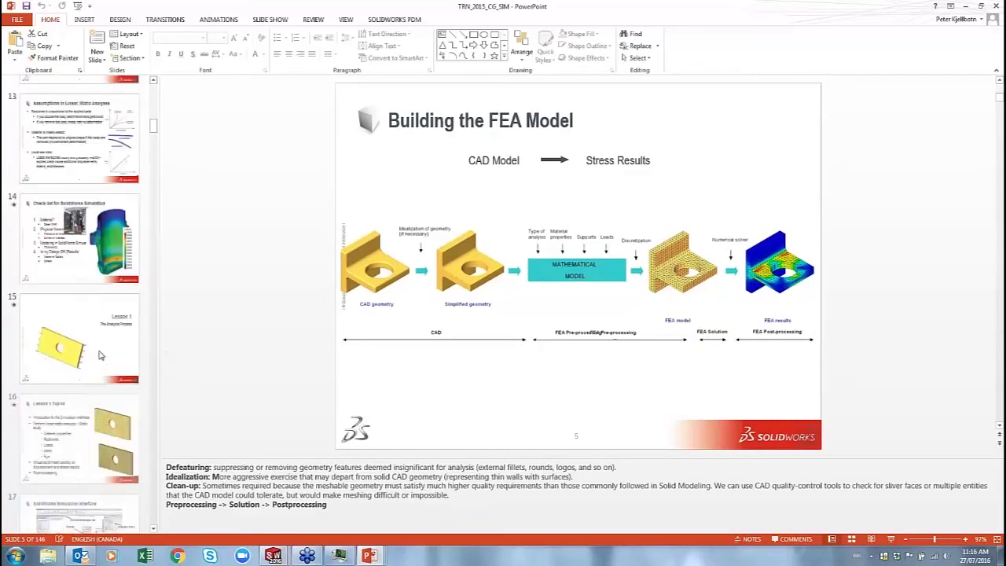
scroll(104, 355, down, 5)
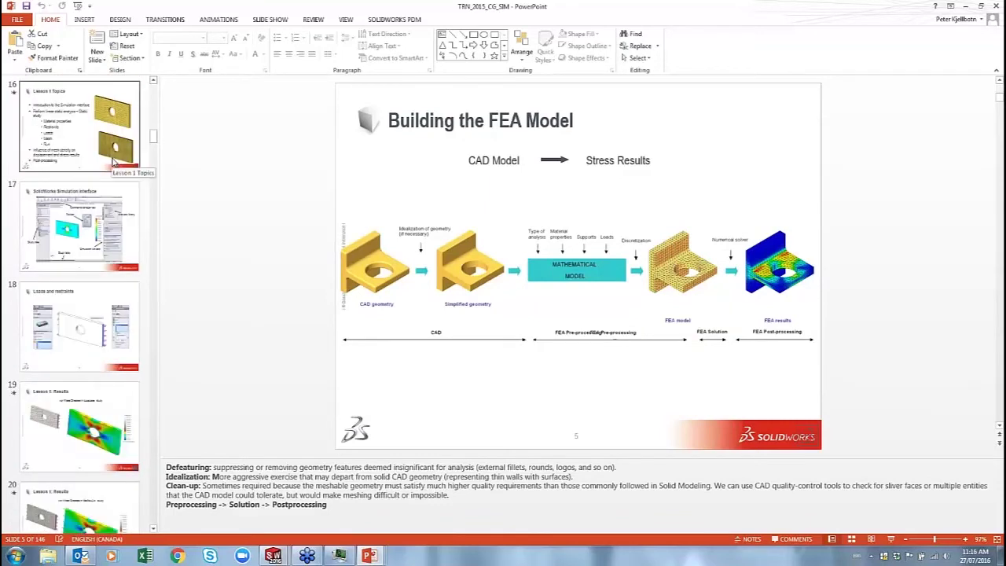
scroll(107, 302, down, 5)
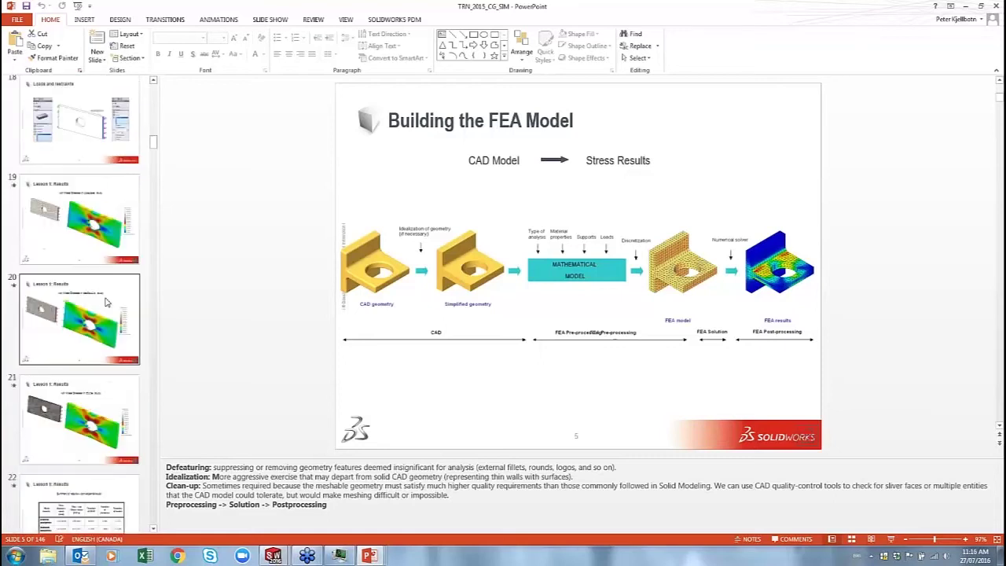
scroll(114, 235, down, 10)
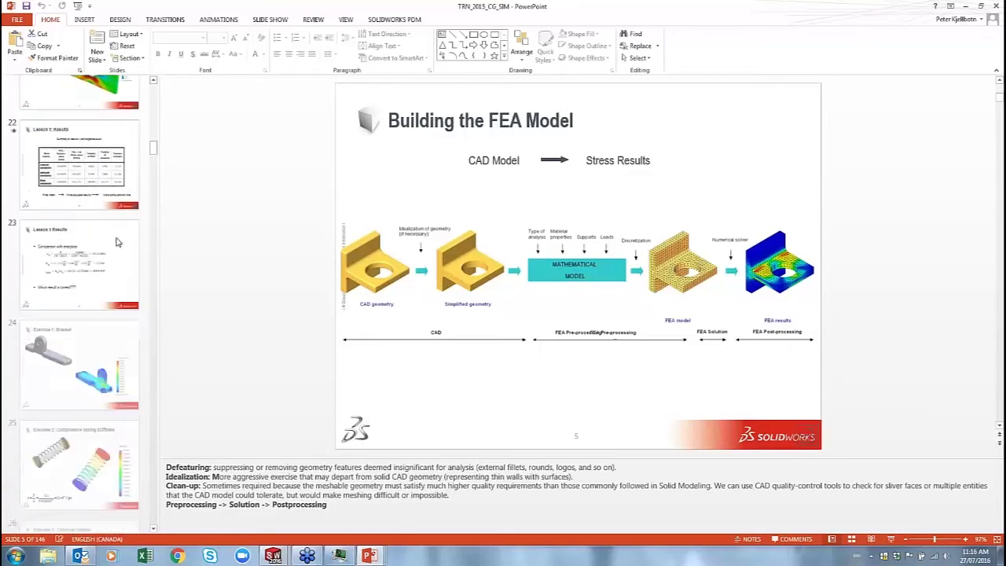
scroll(122, 244, down, 5)
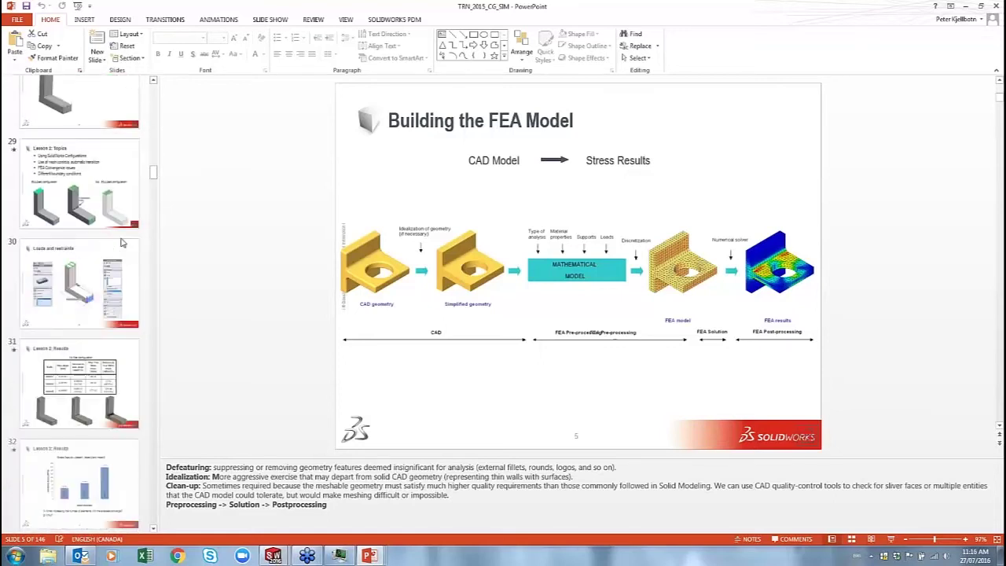
click(75, 388)
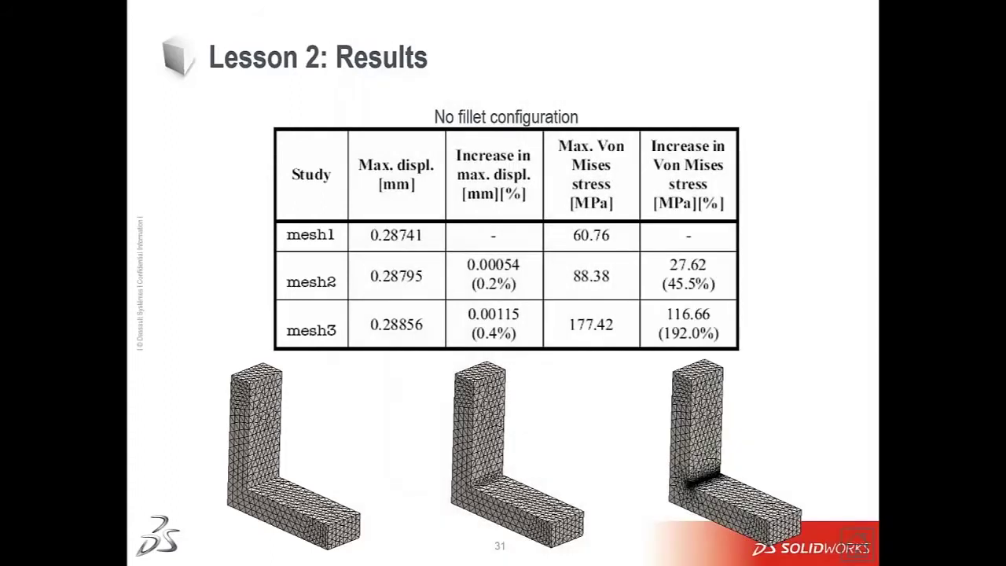
key(Escape)
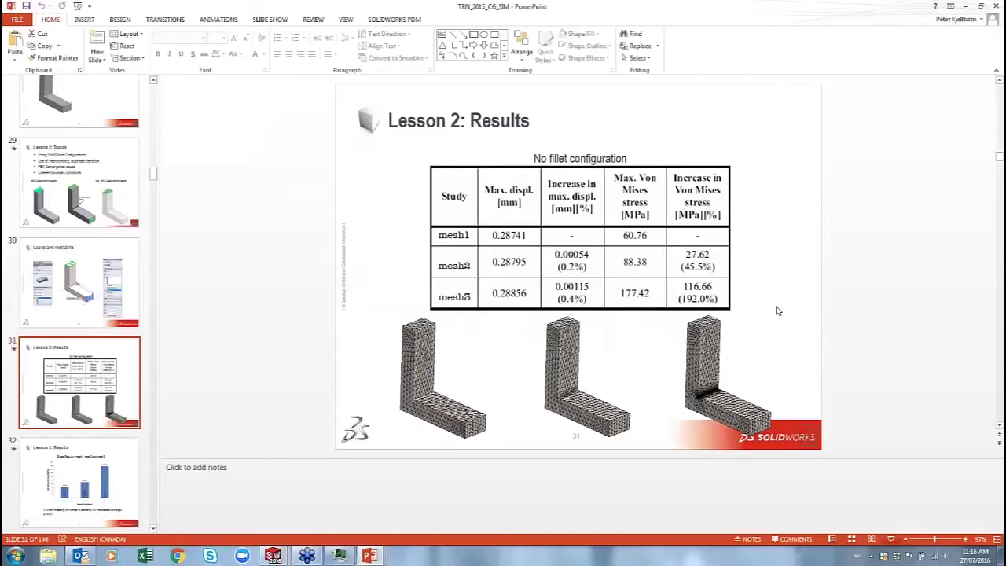
scroll(90, 326, down, 3)
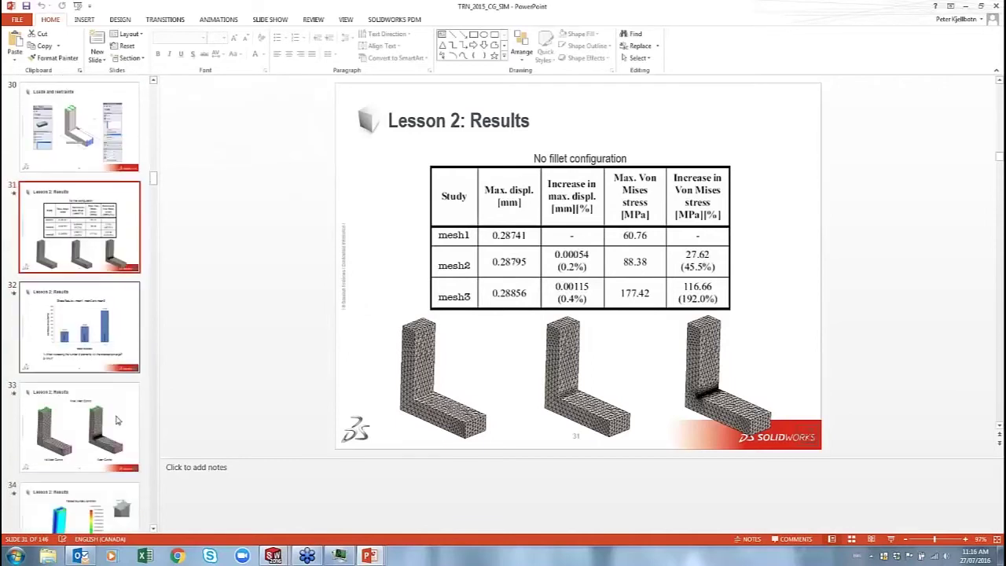
click(116, 448)
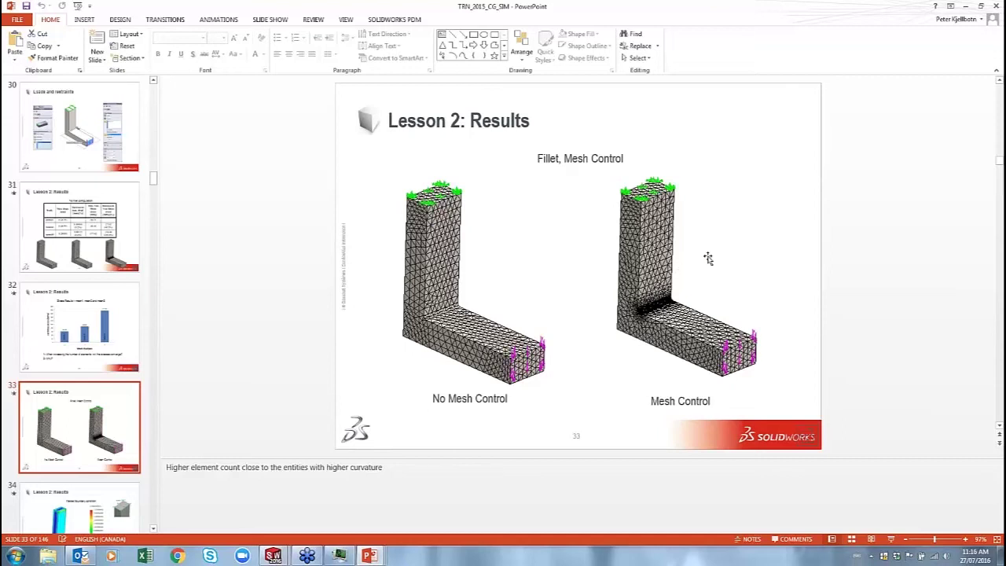
- Minimize the training presentation and switch back to the L bracket window in SOLIDWORKS
key(ctrl+alt+g)
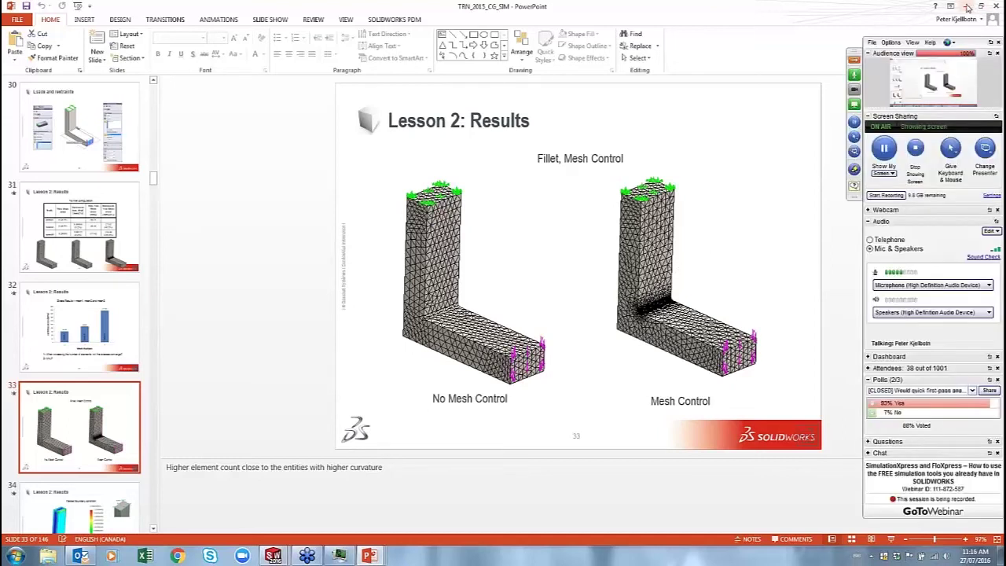
click(967, 6)
click(968, 6)
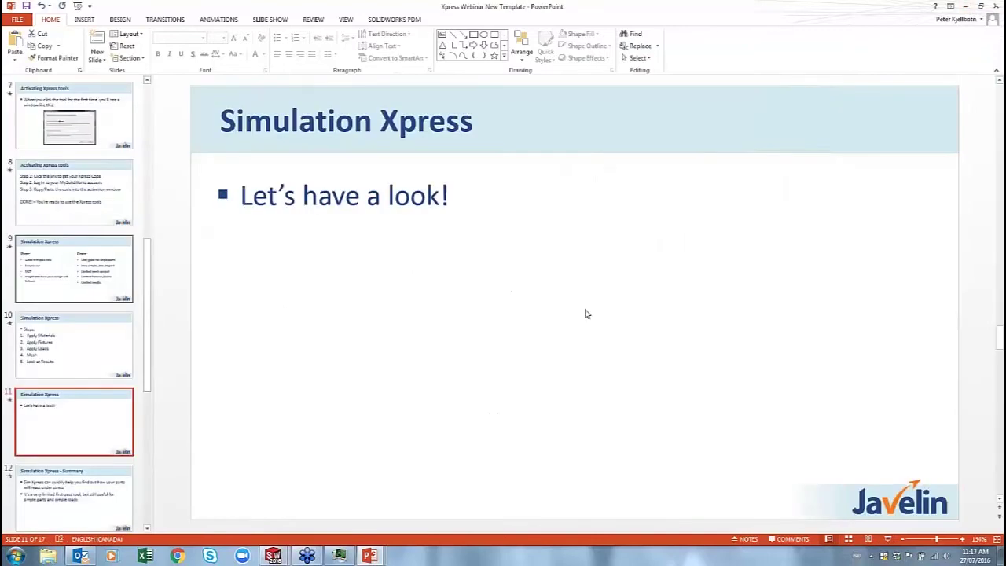
click(275, 557)
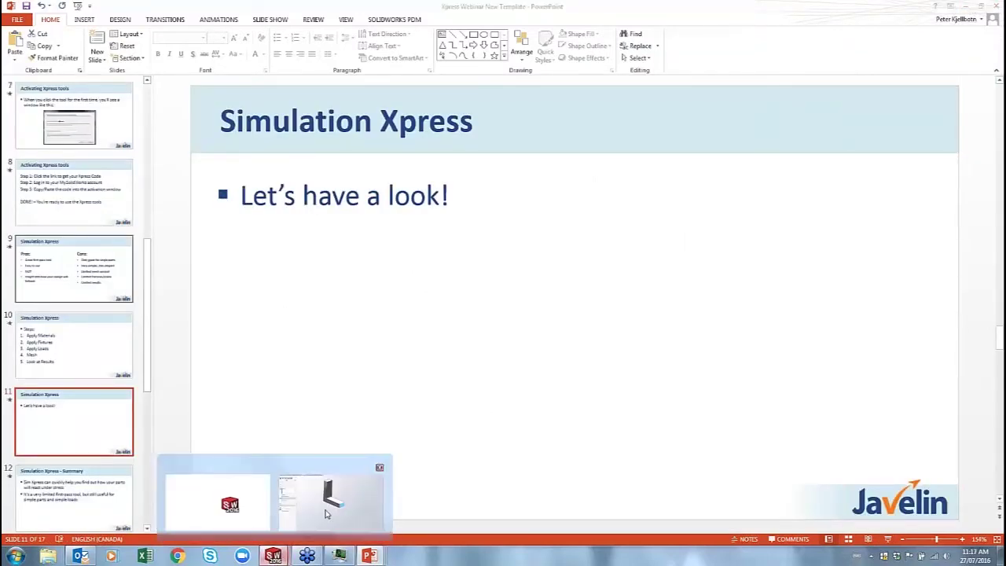
click(328, 503)
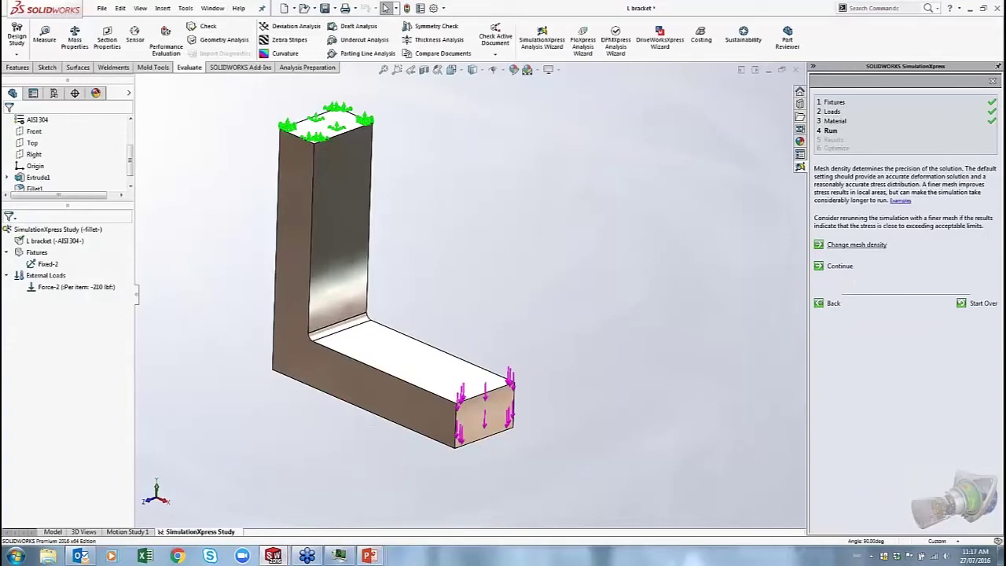
- Enable the mesh parameters, try the finest mesh density, reset it to the default and accept the mesh settings
click(850, 246)
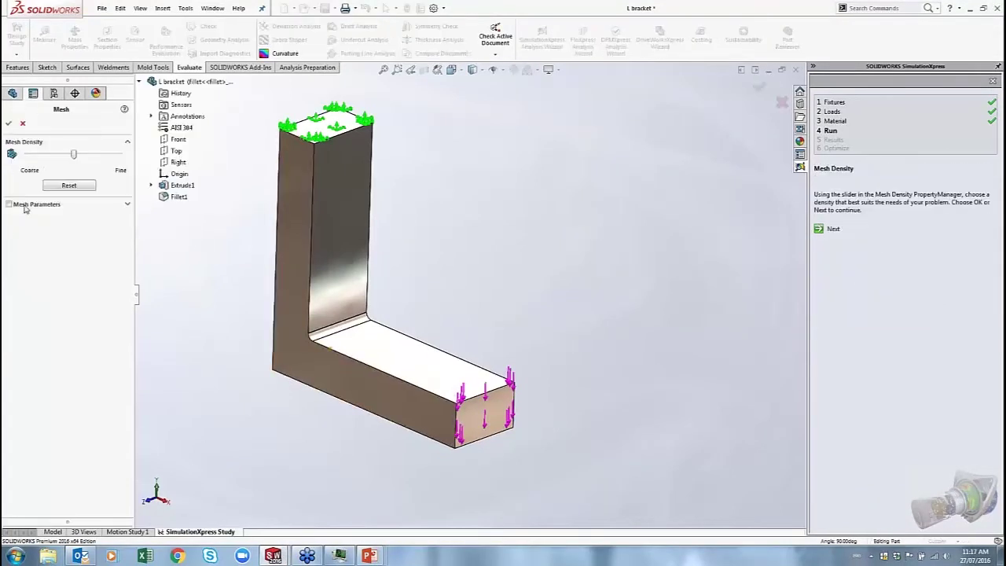
click(24, 206)
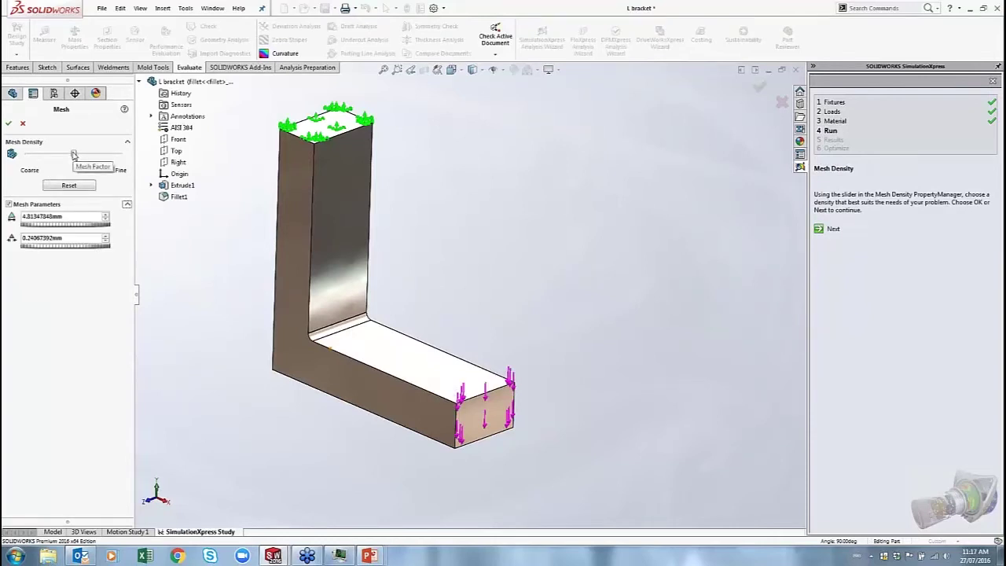
drag(73, 155, 143, 170)
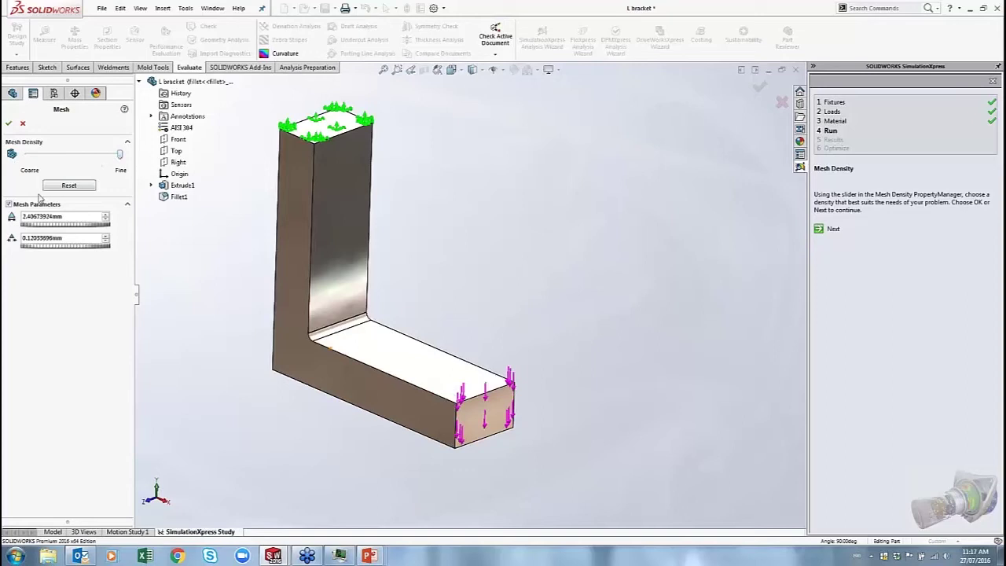
click(69, 186)
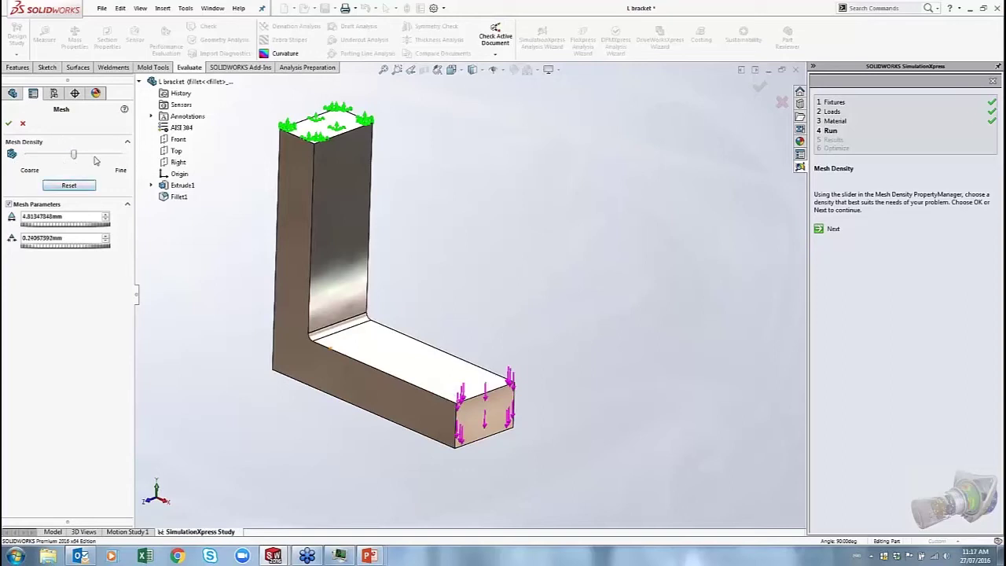
click(8, 124)
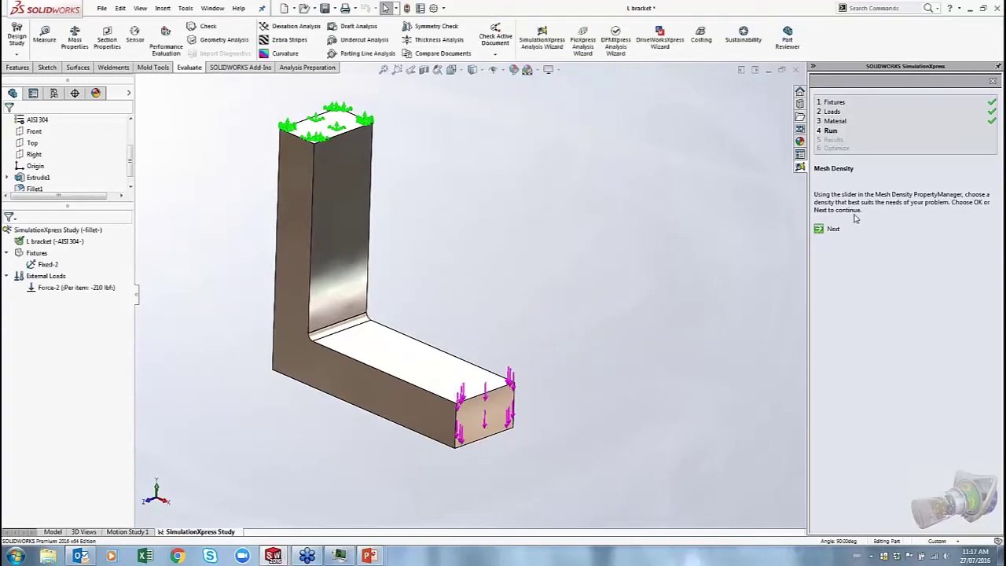
- Run the simulation with these mesh settings and confirm that the part deforms as expected to reach the results
click(820, 230)
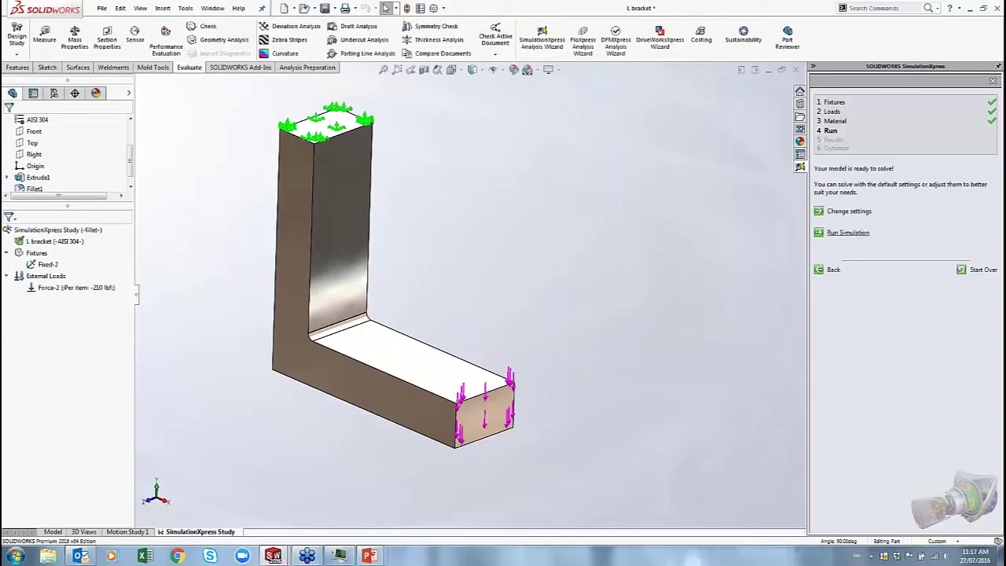
click(832, 235)
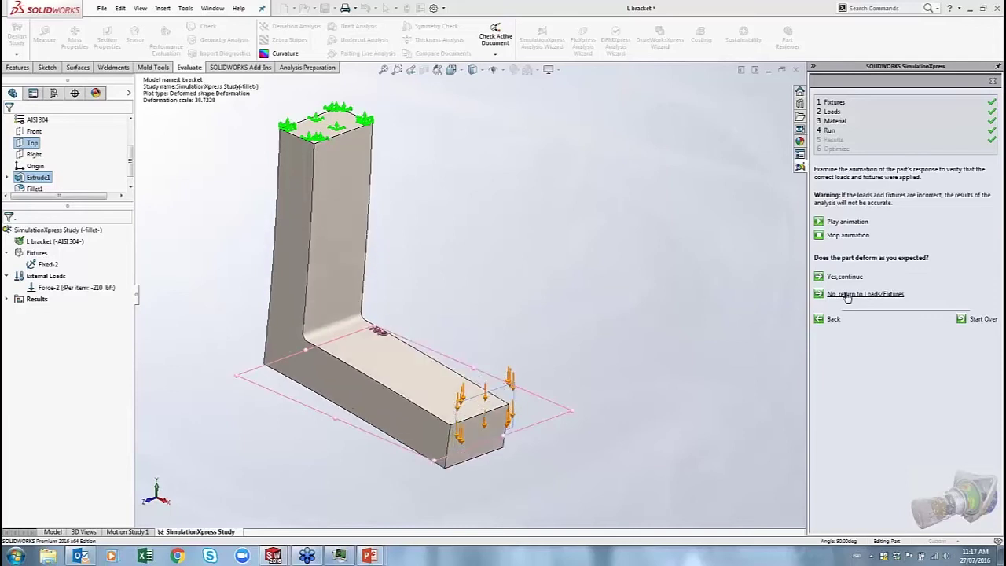
click(843, 276)
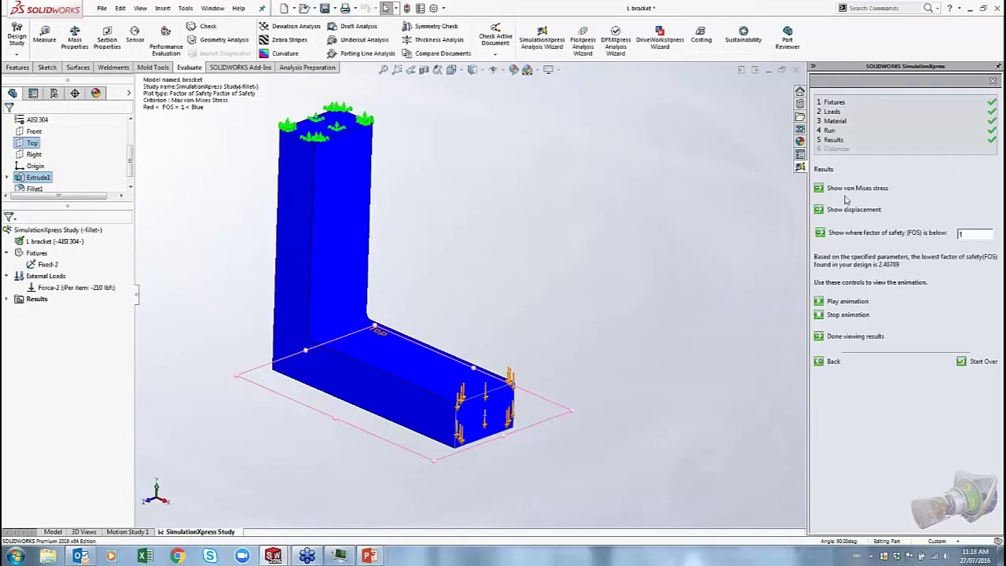
- Show the von Mises stress plot of the L bracket and examine the stress concentration at the inner fillet
click(875, 192)
click(820, 188)
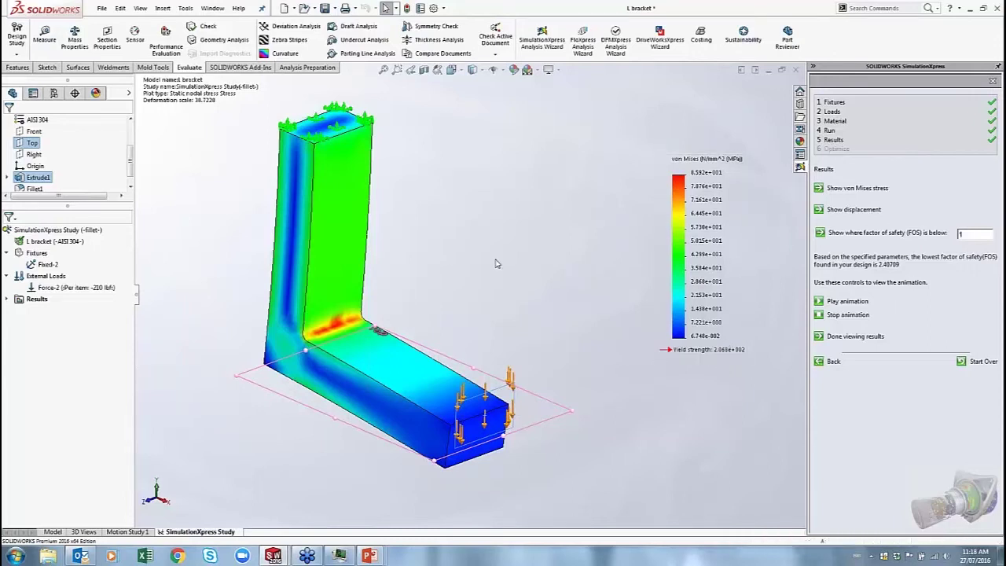
middle_drag(495, 263, 342, 230)
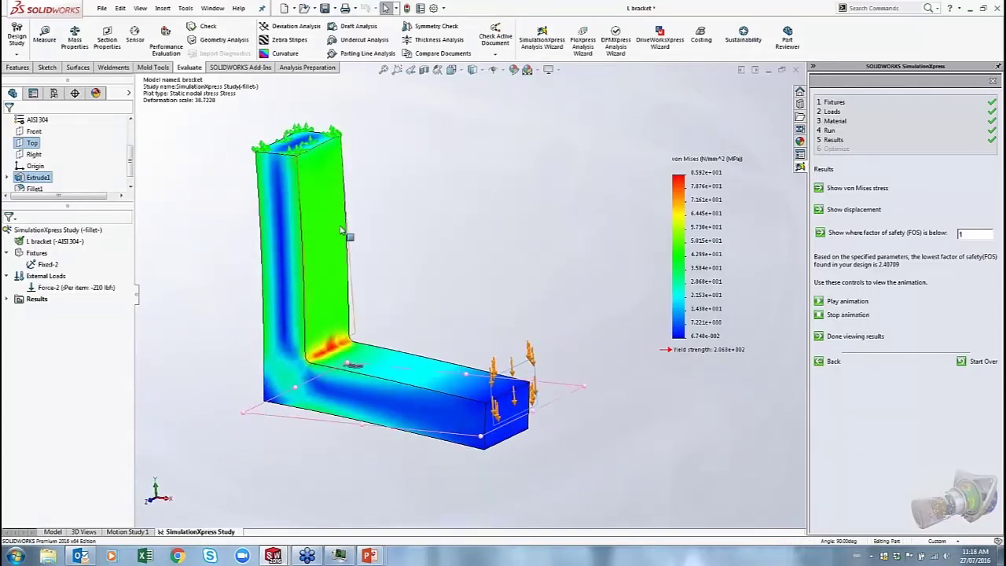
scroll(348, 339, down, 3)
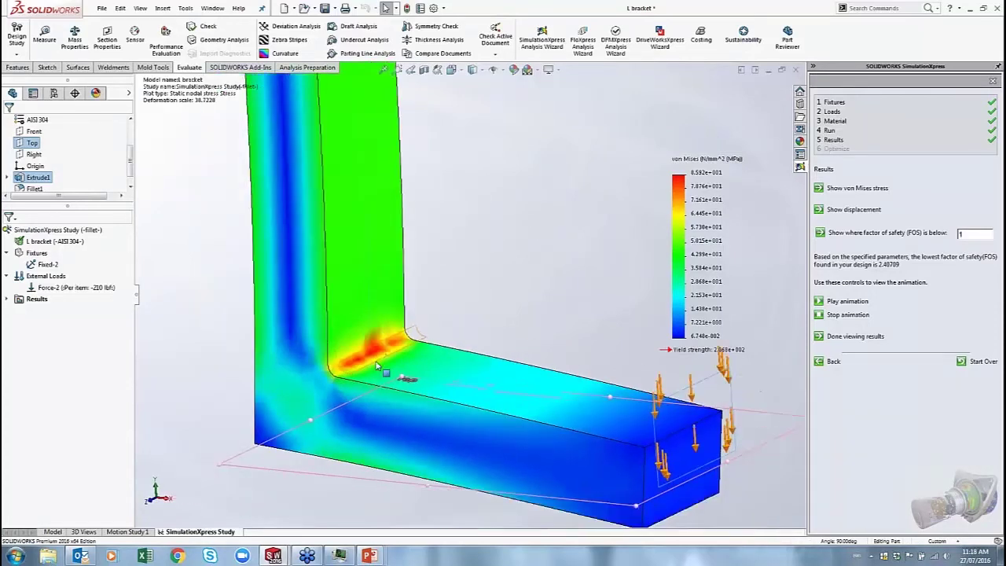
scroll(376, 366, up, 3)
- Examine how the von Mises stress is distributed across the bracket's side face, along both legs and around the corner
middle_drag(376, 366, 445, 209)
scroll(393, 243, down, 5)
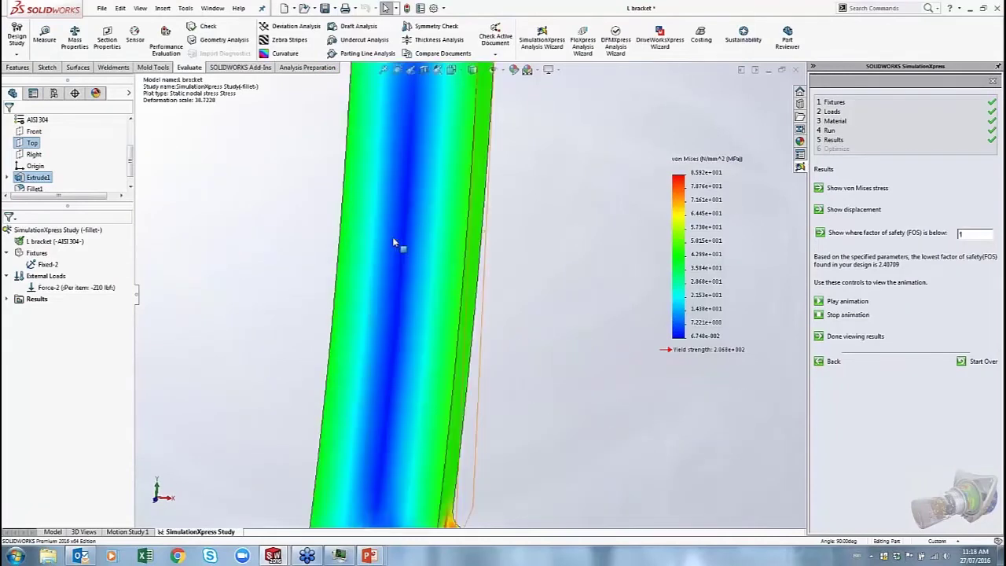
middle_drag(394, 243, 400, 280)
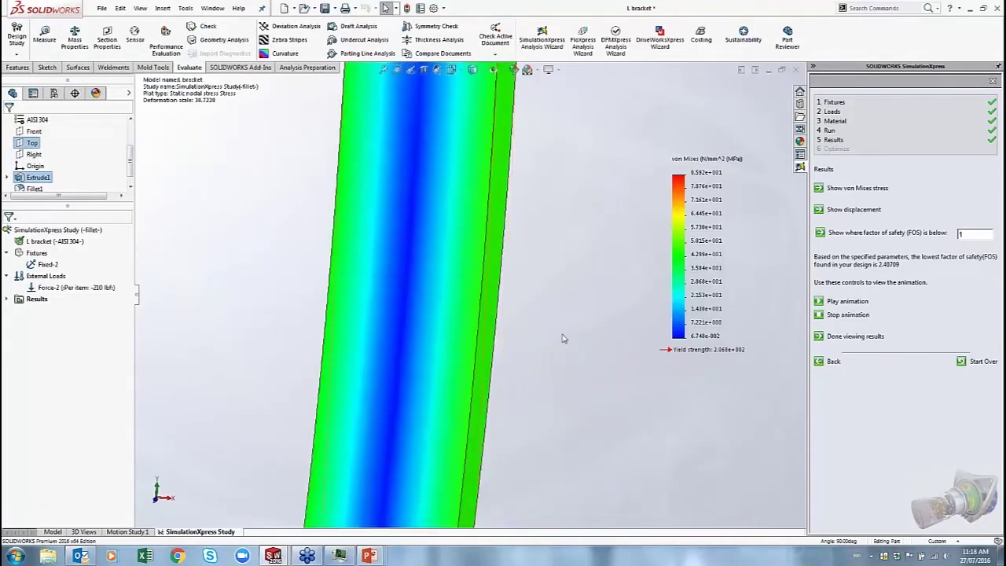
scroll(563, 338, up, 5)
middle_drag(563, 338, 419, 329)
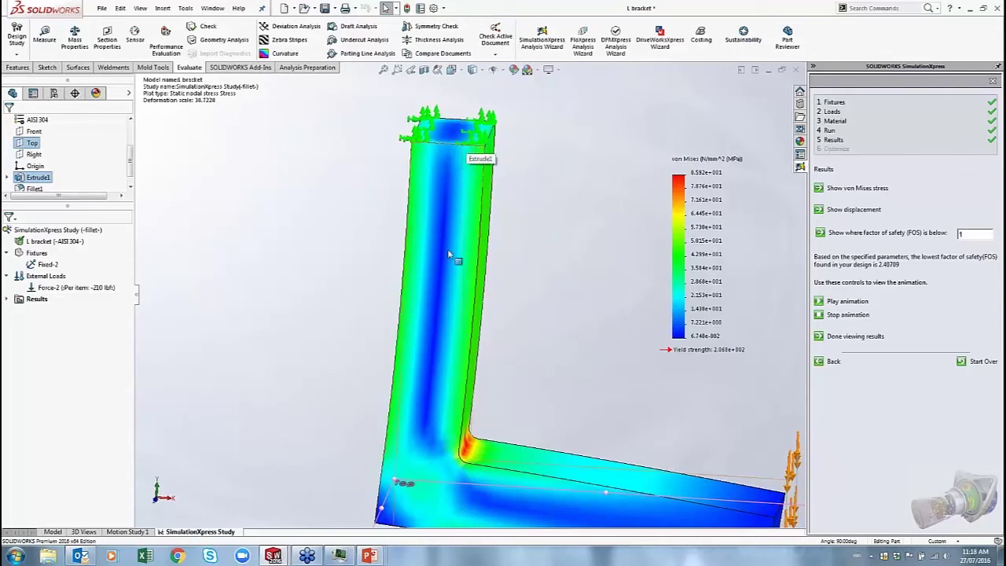
middle_drag(422, 441, 428, 427)
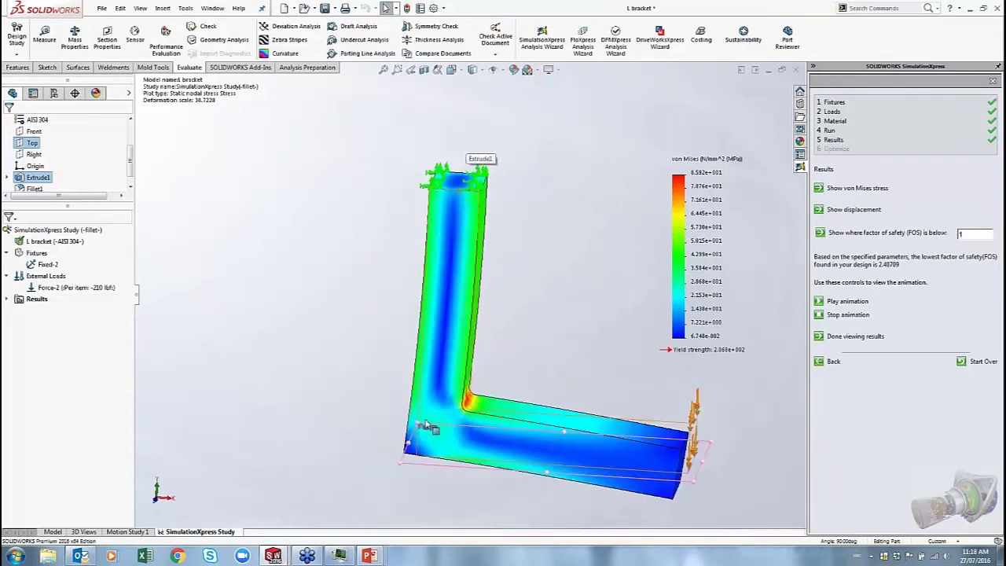
scroll(505, 445, down, 3)
middle_drag(505, 445, 503, 466)
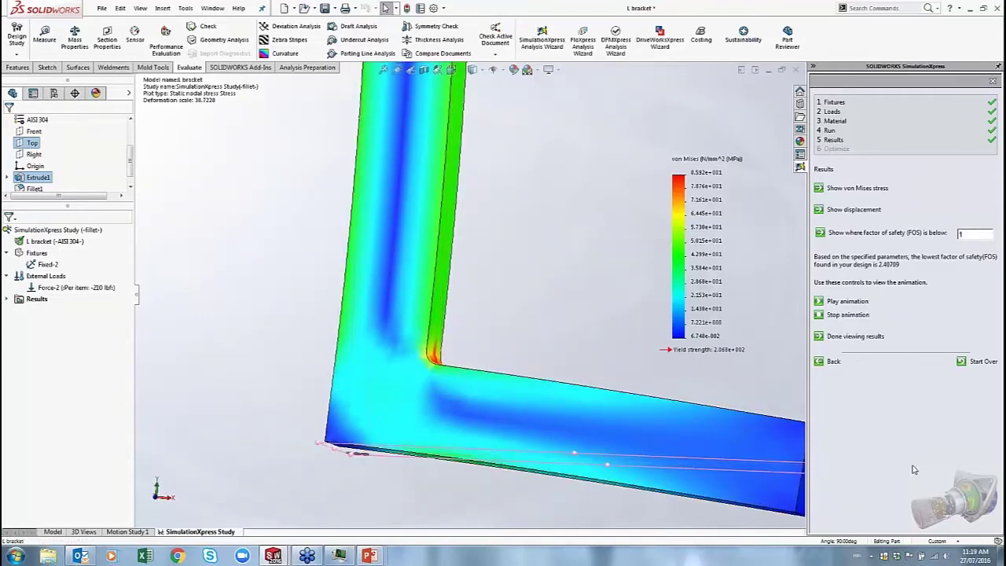
scroll(637, 384, up, 4)
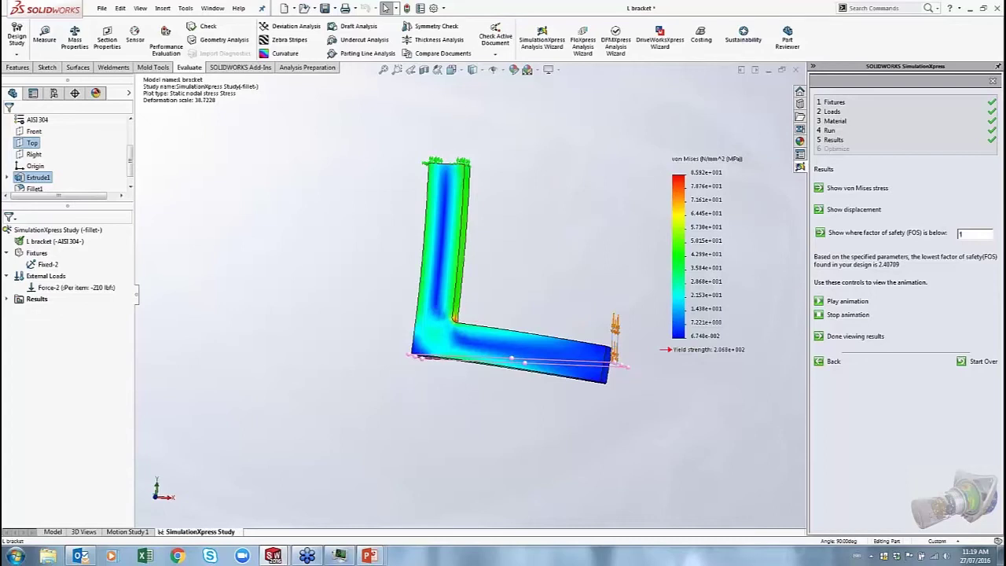
- Play and stop the von Mises stress animation, and show and animate the displacement plot
click(822, 305)
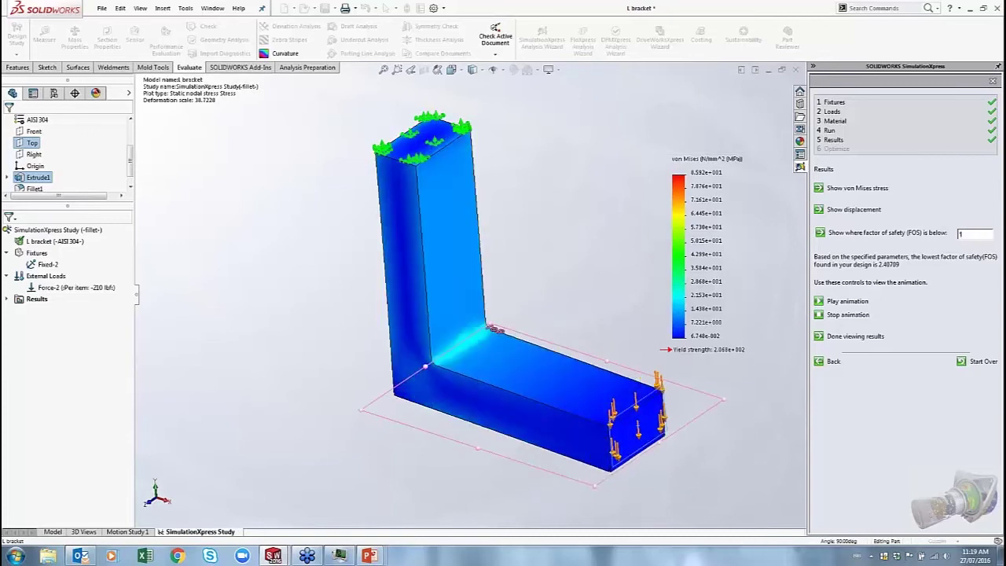
click(836, 316)
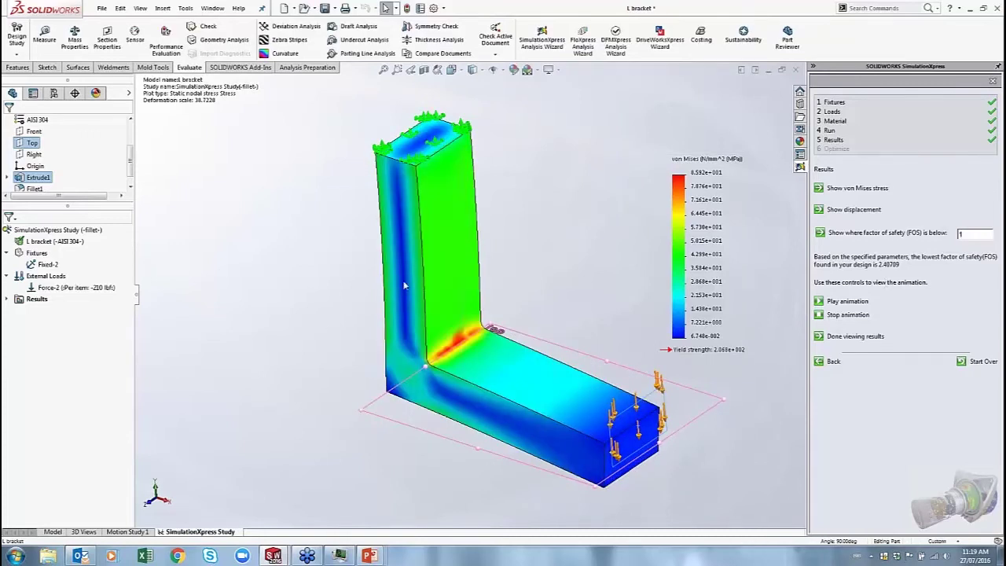
middle_drag(499, 290, 669, 378)
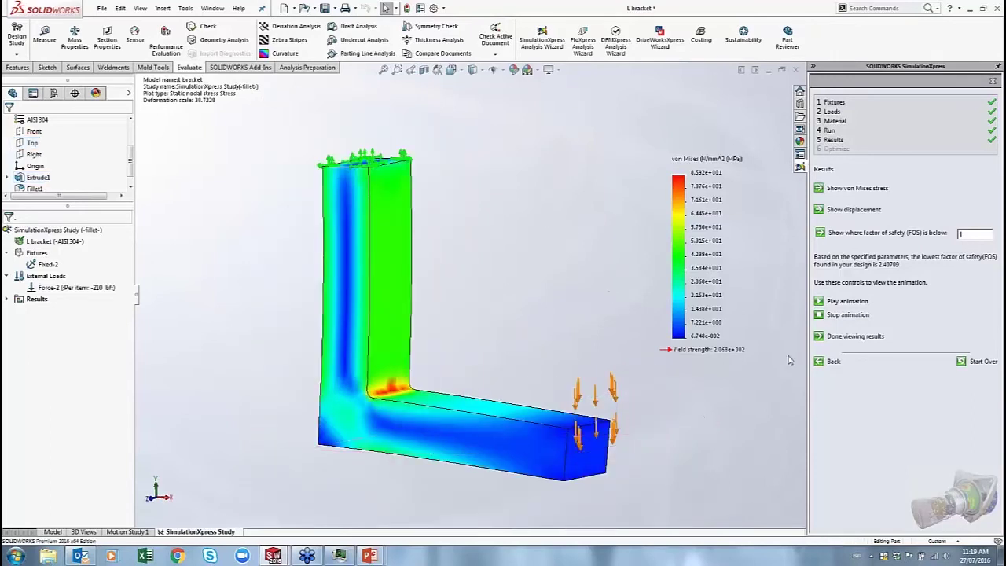
click(821, 211)
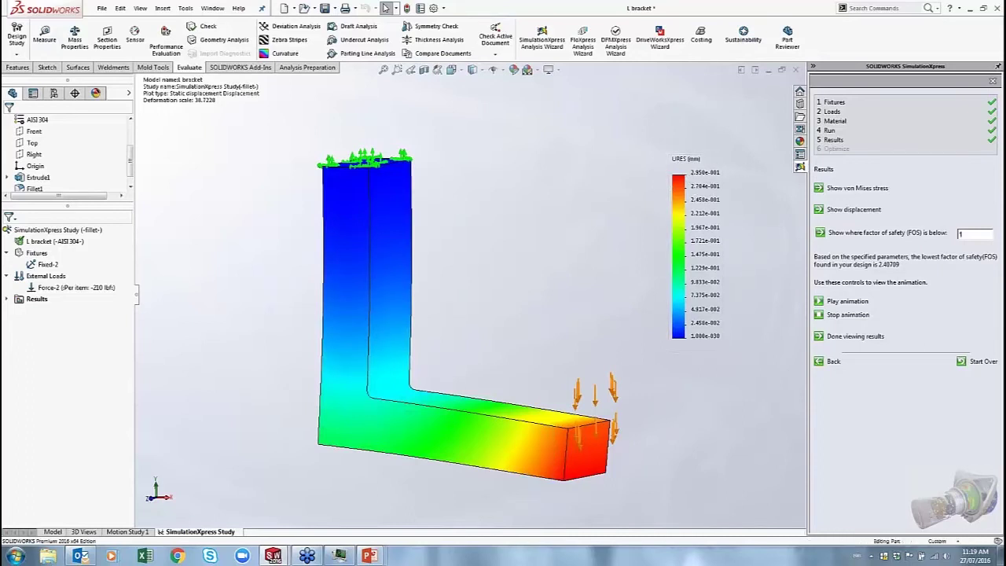
click(847, 301)
- Show where the factor of safety is below 3.5 and compare the fillet area with the von Mises stress plot
double_click(975, 234)
click(820, 233)
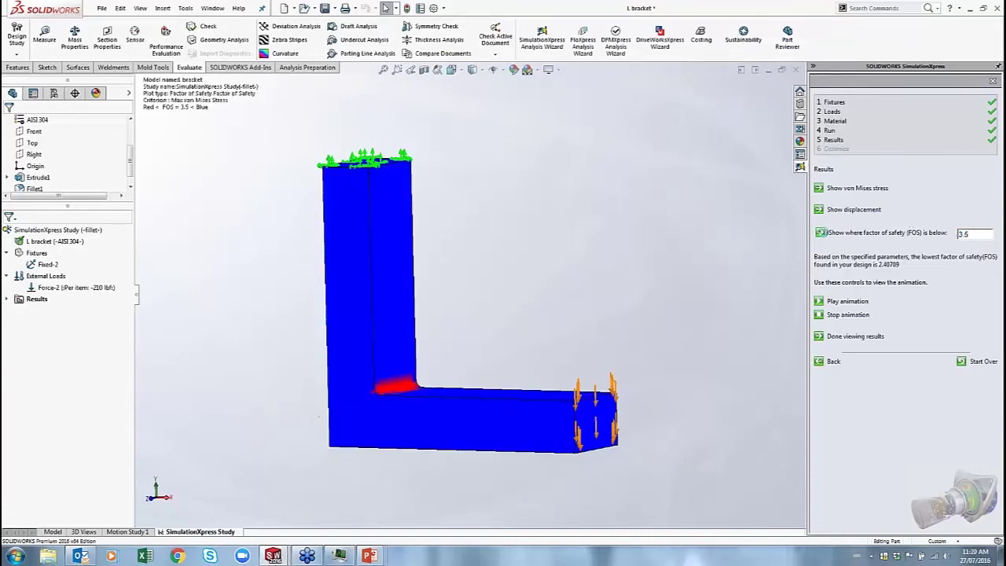
middle_drag(543, 338, 433, 346)
scroll(433, 346, down, 5)
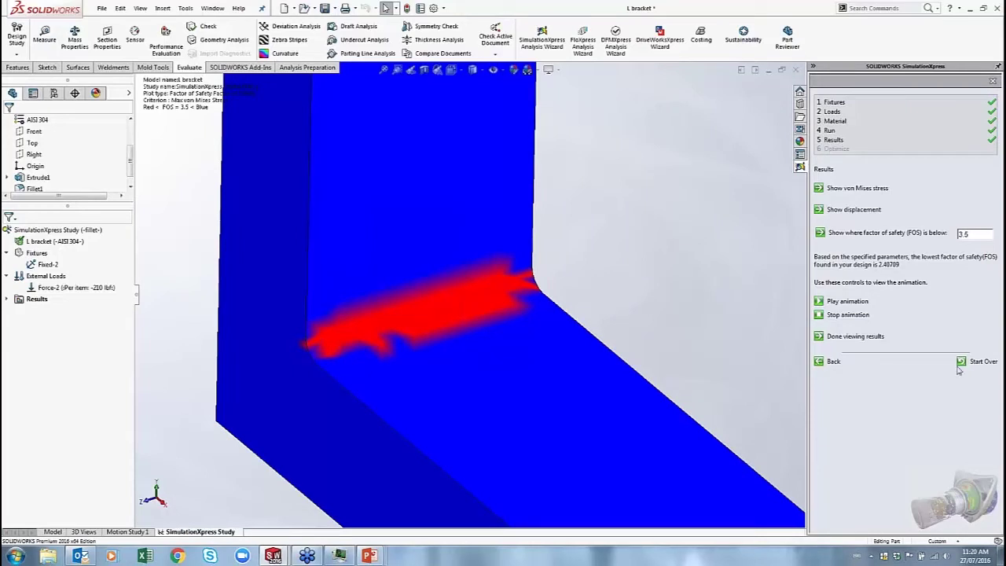
middle_drag(562, 343, 437, 303)
scroll(437, 303, down, 3)
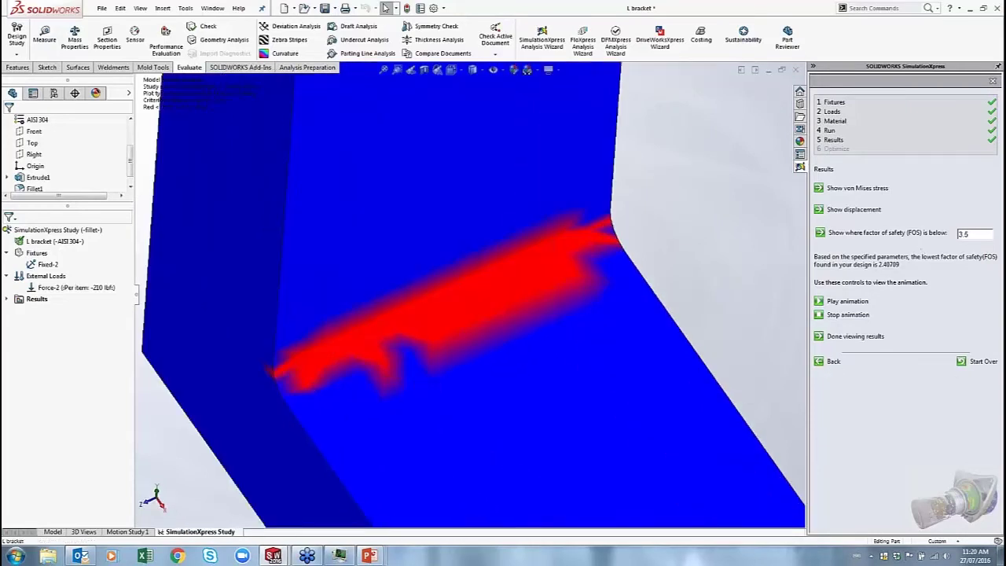
click(820, 188)
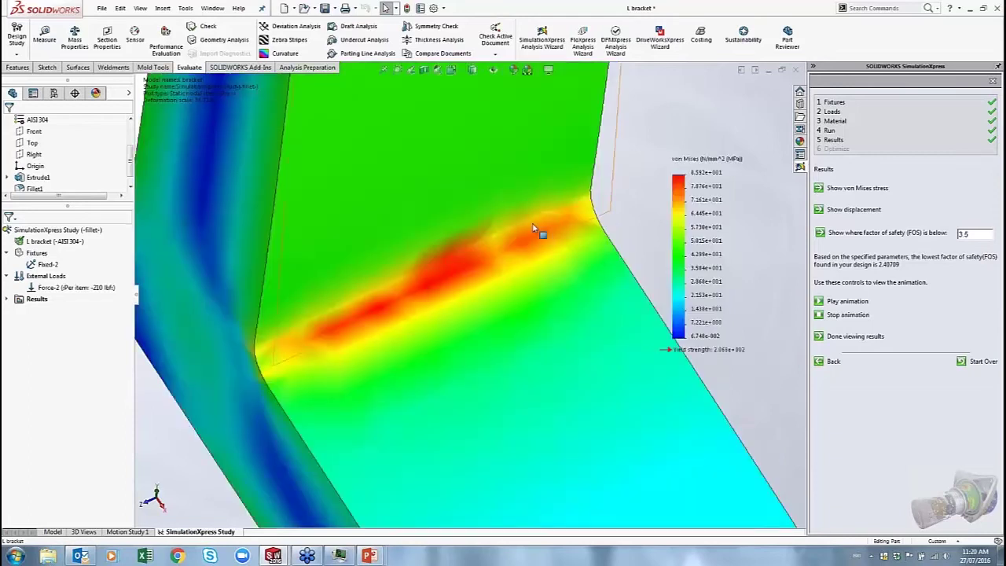
middle_drag(540, 229, 692, 170)
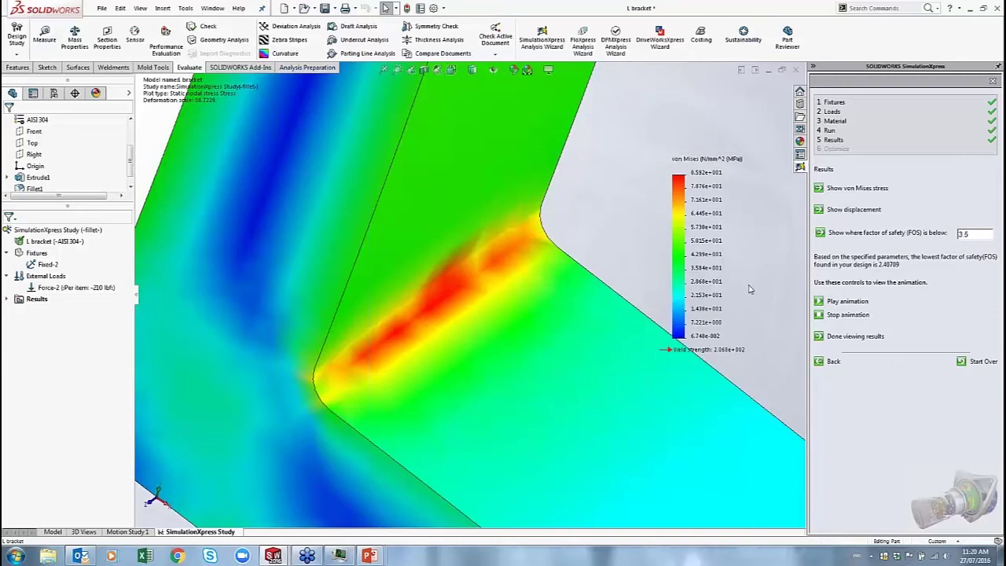
- Return to the Run stage, remesh the bracket at the finest mesh density, about 2.41 mm element size, and rerun the simulation
click(819, 362)
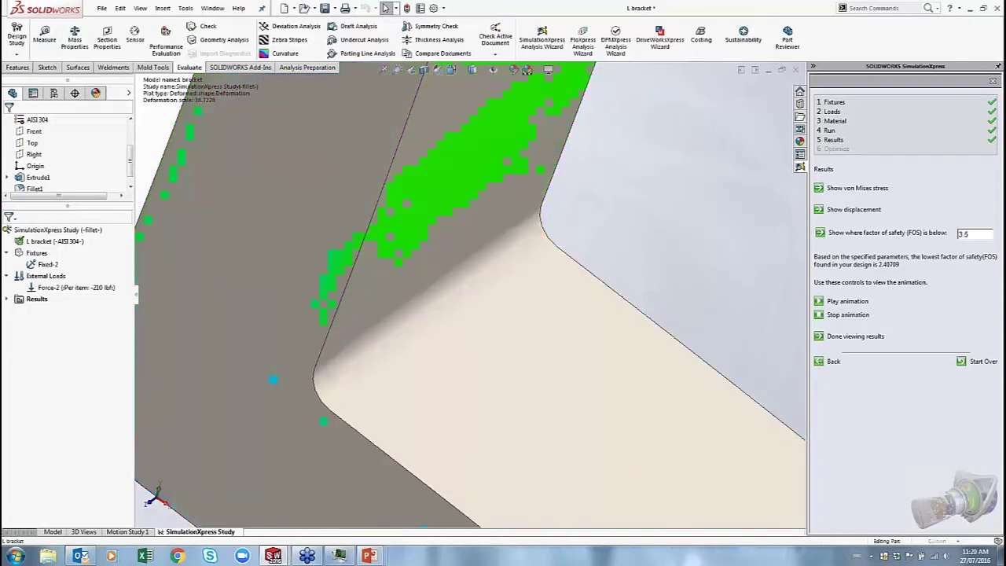
click(819, 319)
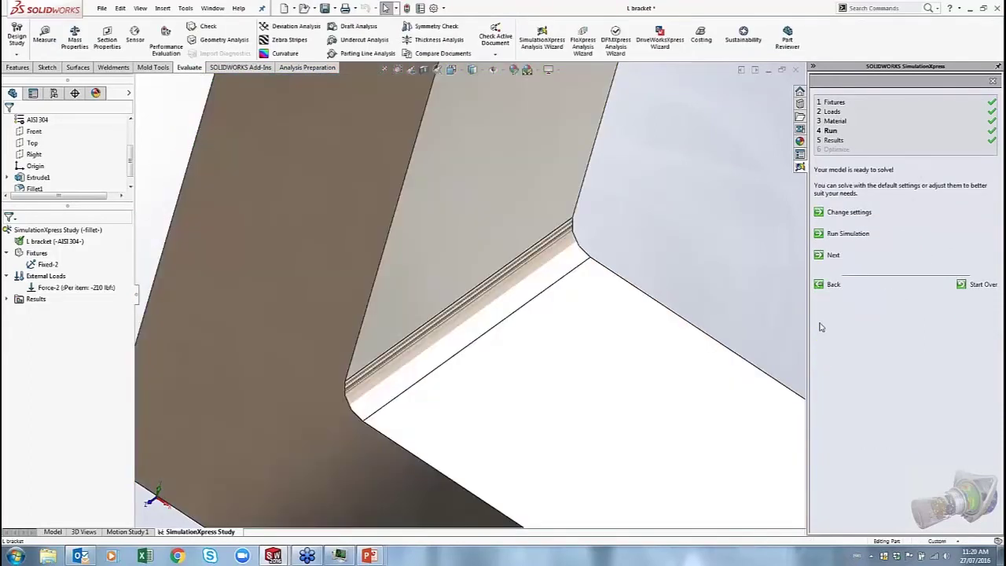
click(822, 212)
click(820, 249)
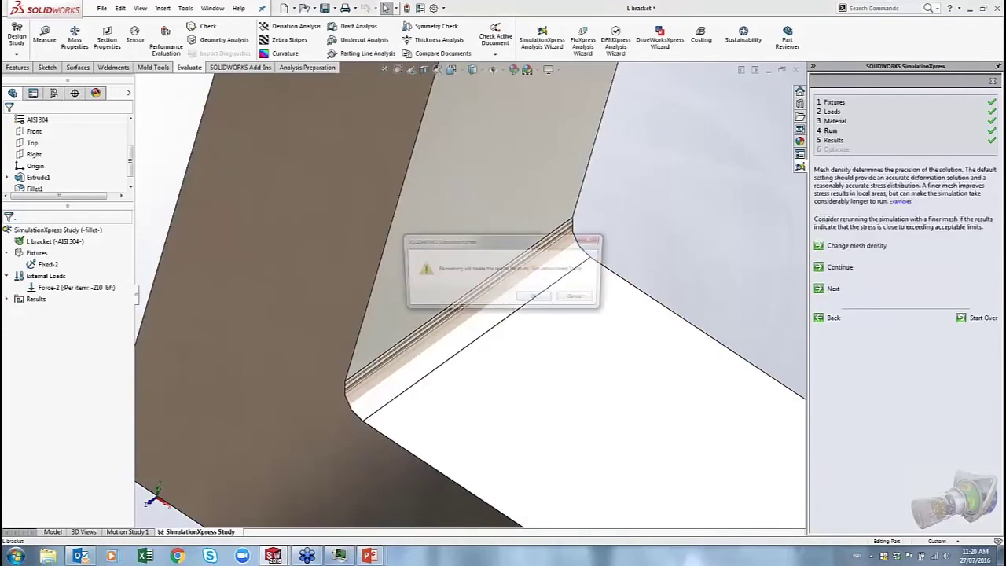
click(538, 298)
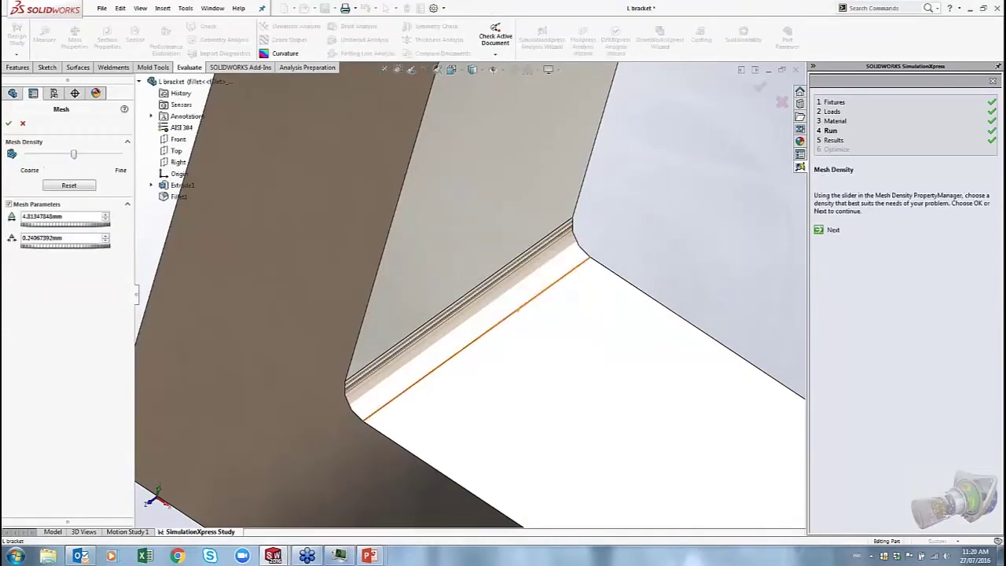
drag(73, 154, 165, 175)
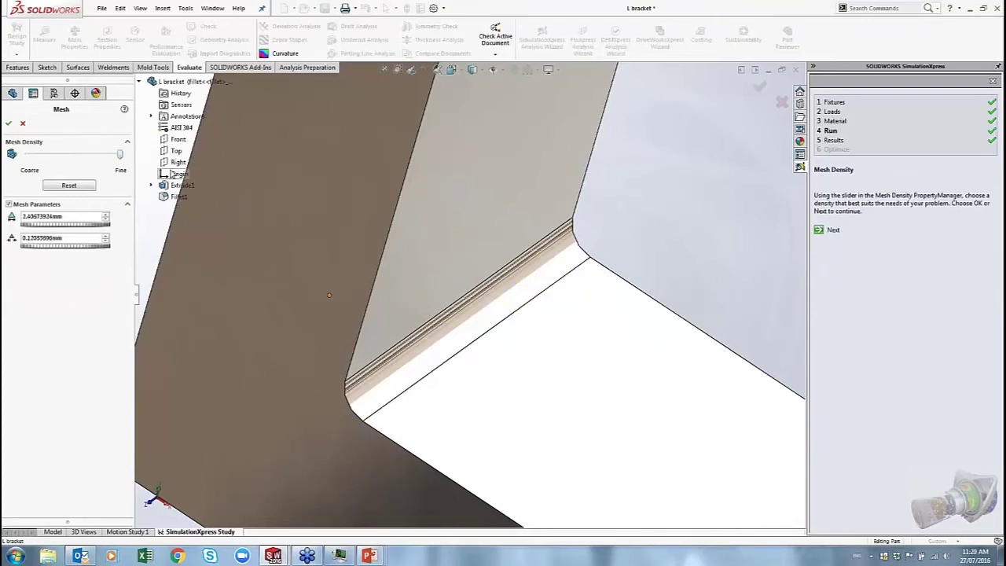
click(9, 124)
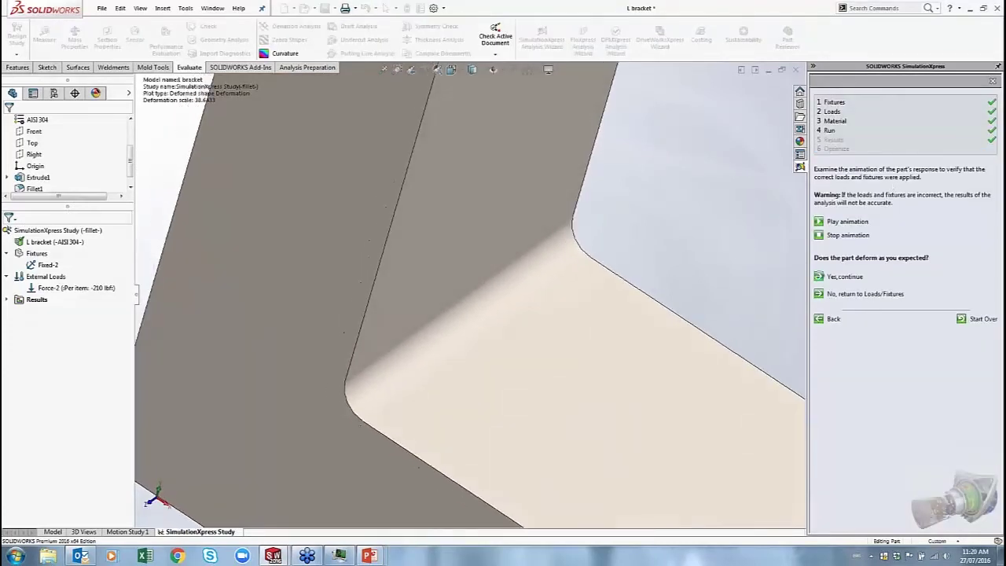
- Confirm that the part deforms as expected, and show and examine the von Mises stress plot of the finer mesh around the fillet
click(821, 276)
click(819, 188)
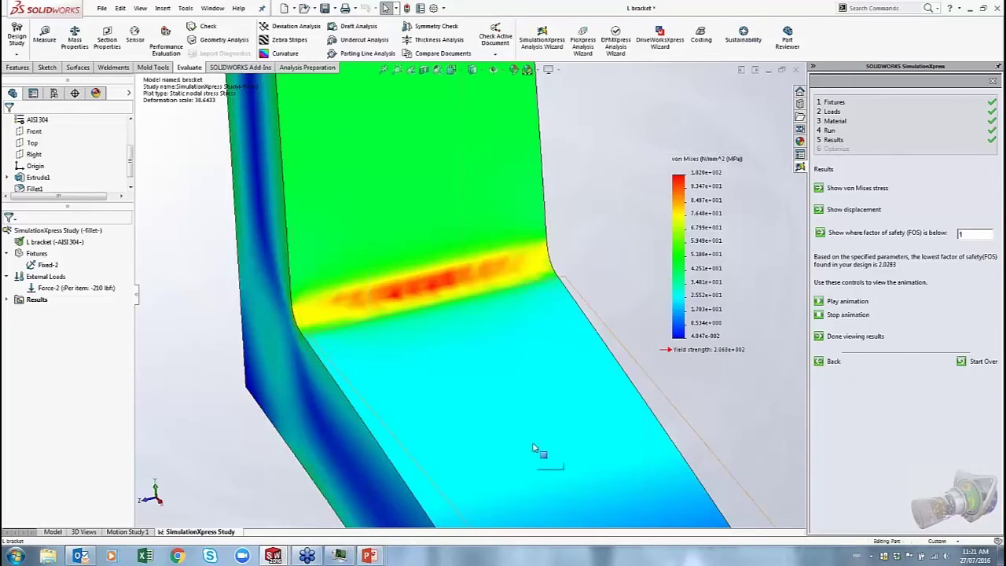
scroll(675, 245, up, 3)
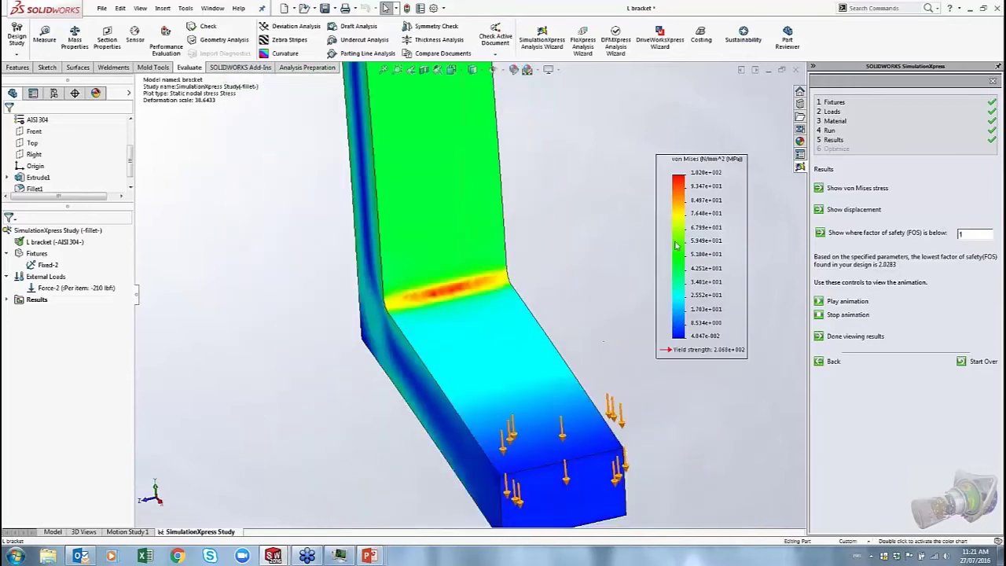
mouse_move(551, 260)
middle_down()
mouse_move(642, 140)
mouse_move(551, 252)
middle_up()
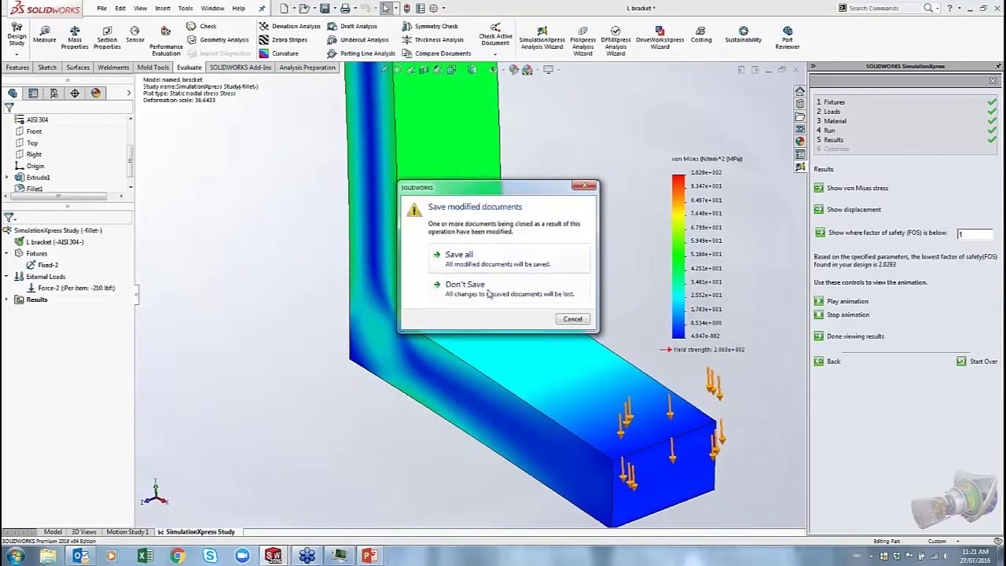
- Close the L bracket without saving changes and present the Simulation Xpress - Summary slide in PowerPoint as a slide show
click(465, 285)
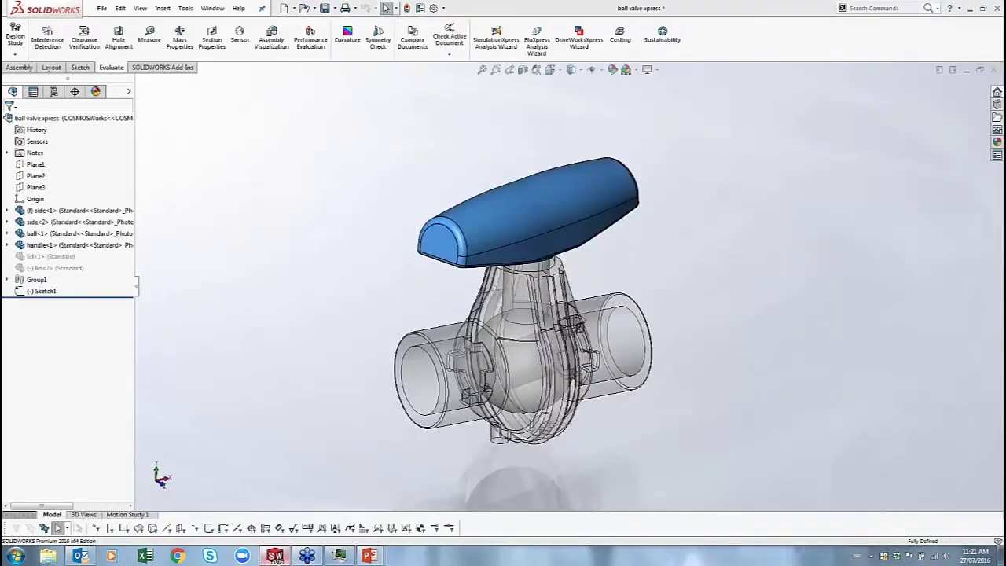
key(alt+Tab)
scroll(79, 395, down, 1)
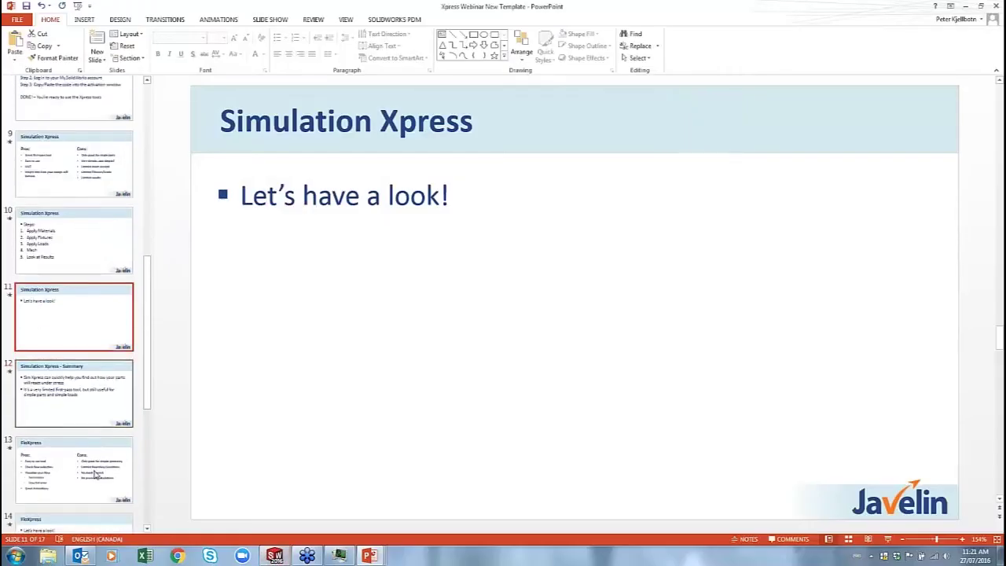
click(78, 395)
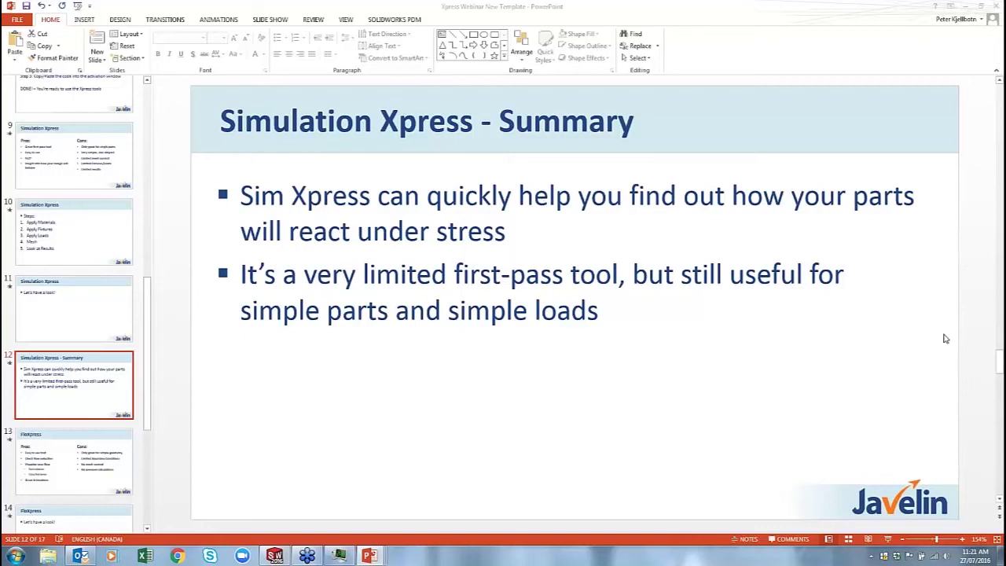
click(887, 541)
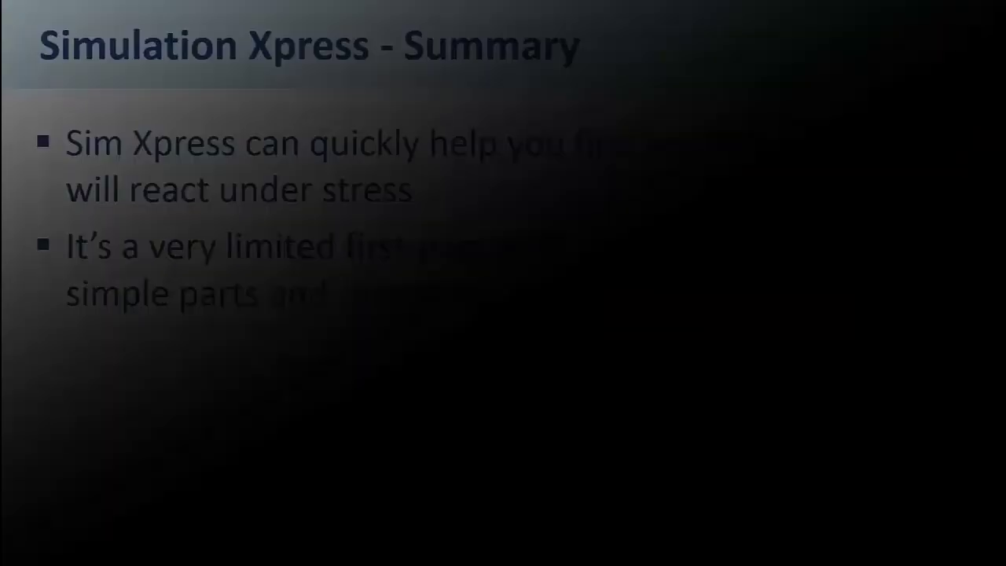
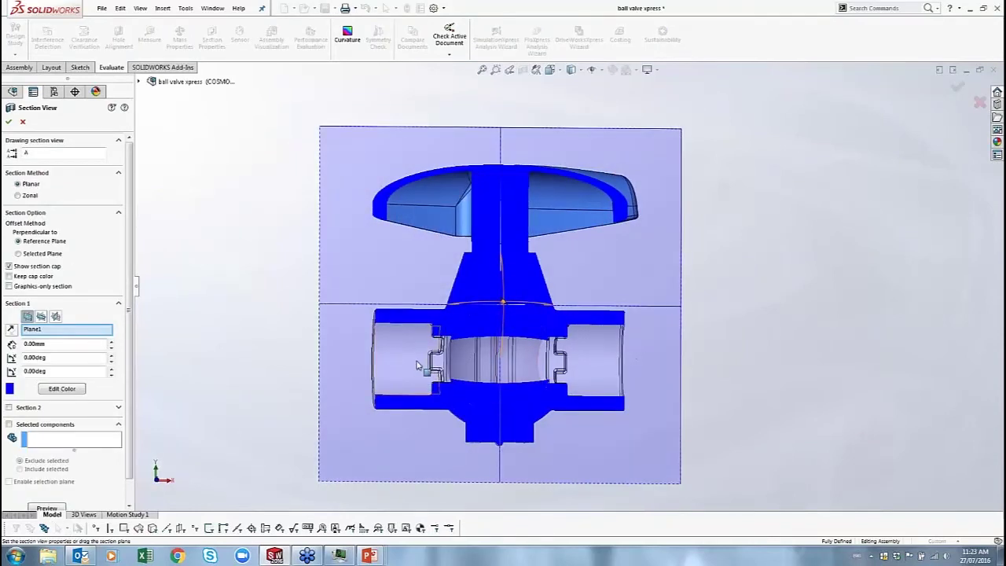
- Inspect the ball valve's internal flow passage in the section view through Plane1 and leave the section view
middle_drag(480, 370, 517, 388)
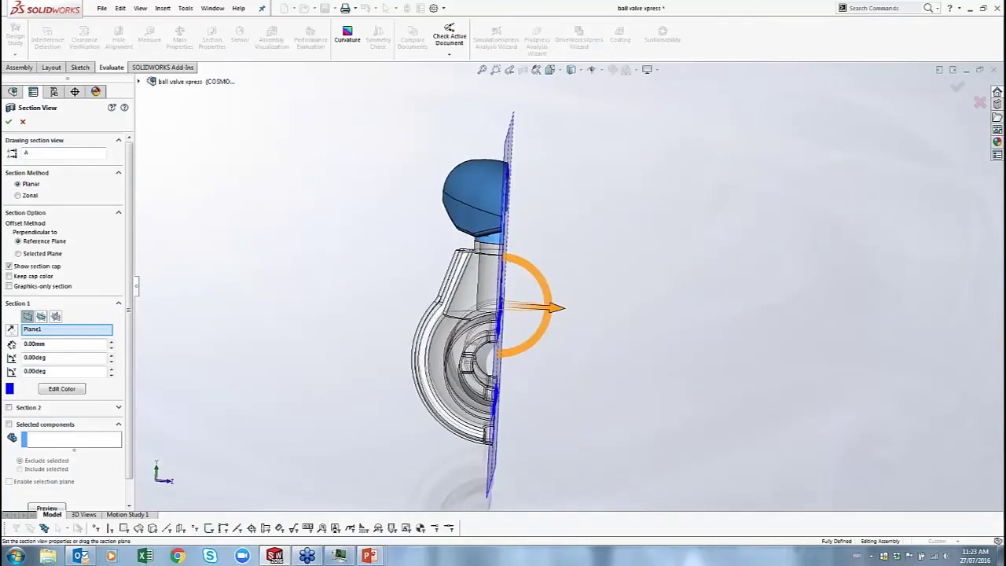
scroll(649, 331, down, 5)
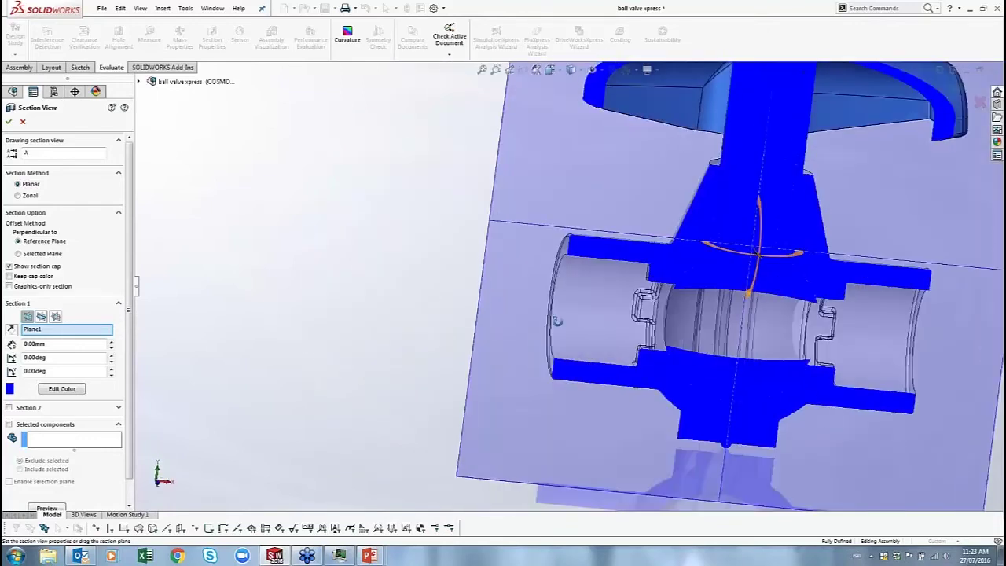
key(Return)
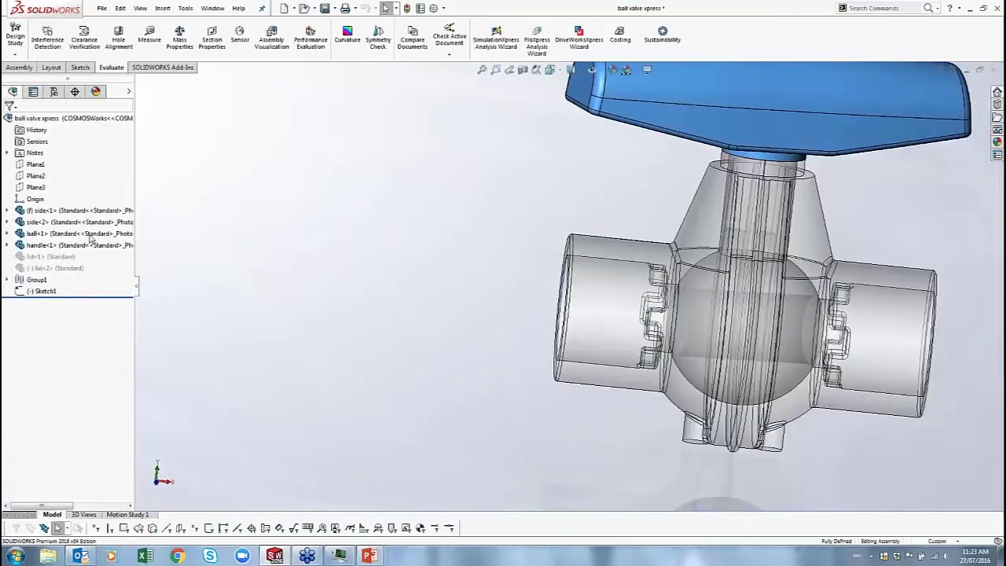
- Insert a new in-context part sketched on the open end face of side<1>, and convert the bore's circular edge into its sketch
middle_drag(598, 338, 759, 428)
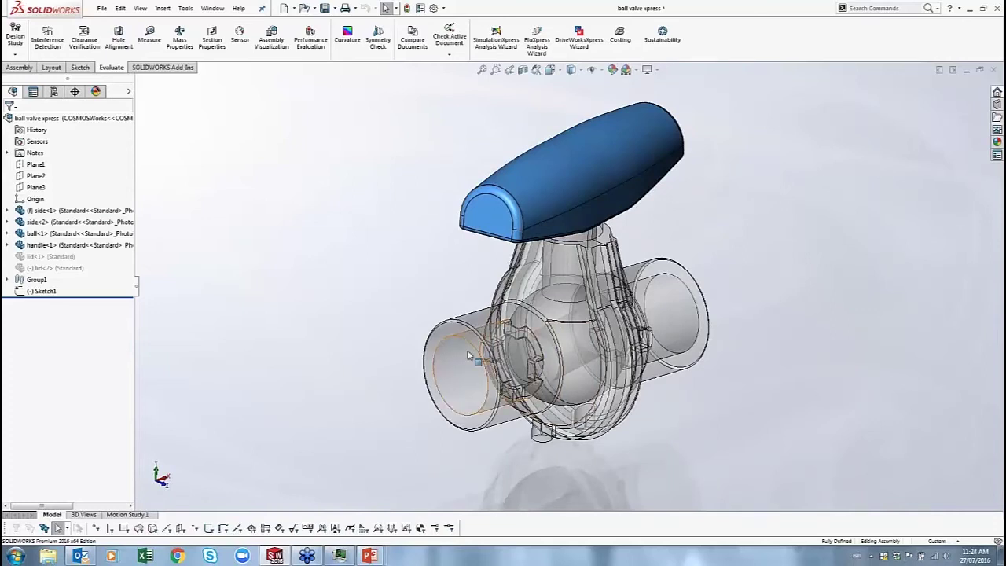
click(20, 68)
click(60, 54)
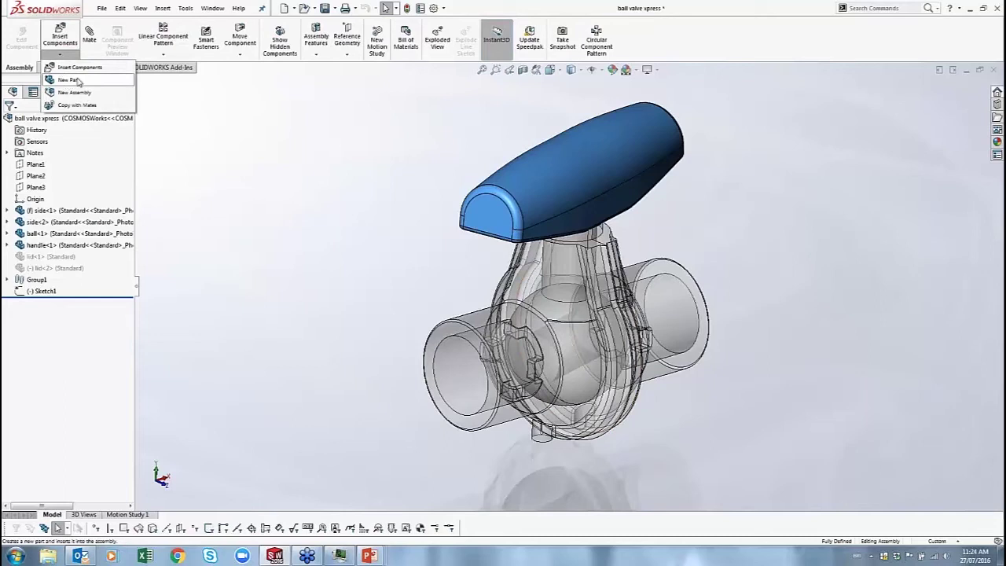
click(68, 81)
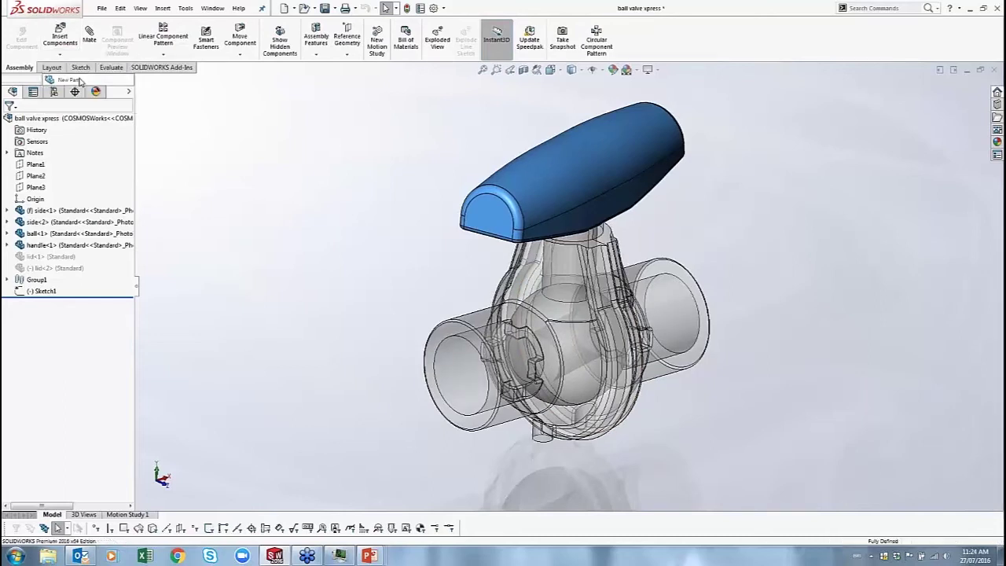
scroll(465, 299, down, 5)
click(465, 299)
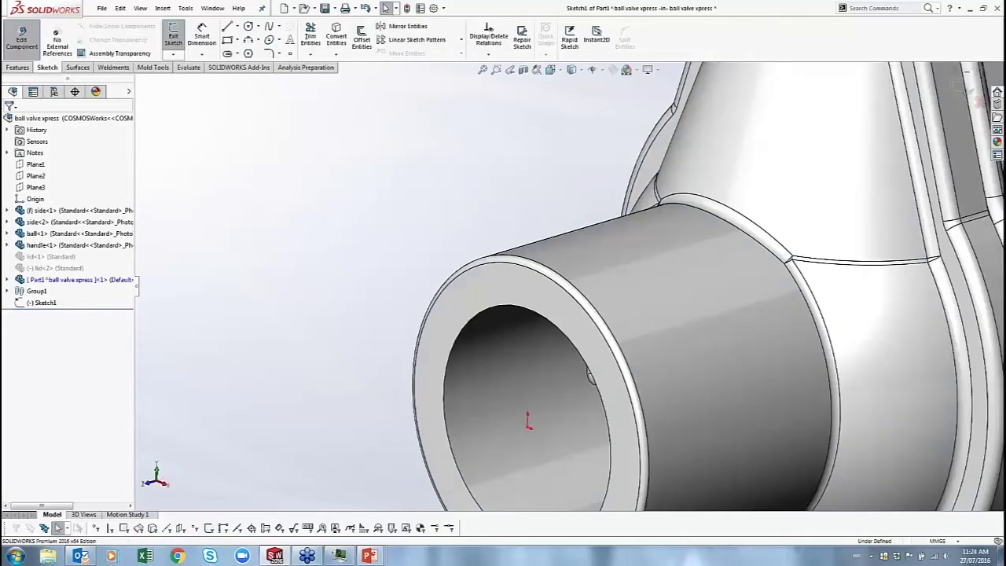
click(475, 321)
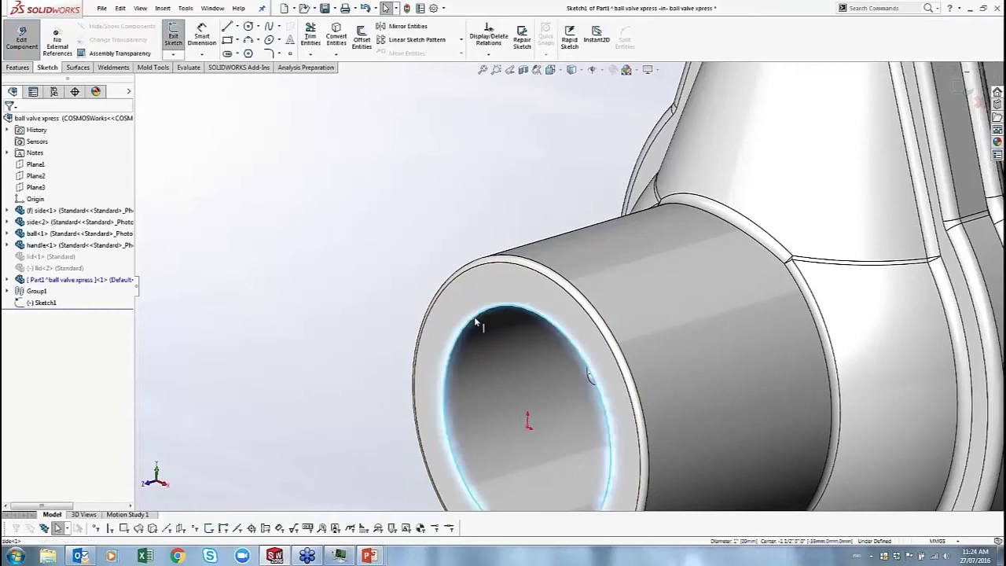
click(336, 39)
- Extrude the circle 1 mm into the bore to form a lid, and return to editing the assembly
click(22, 68)
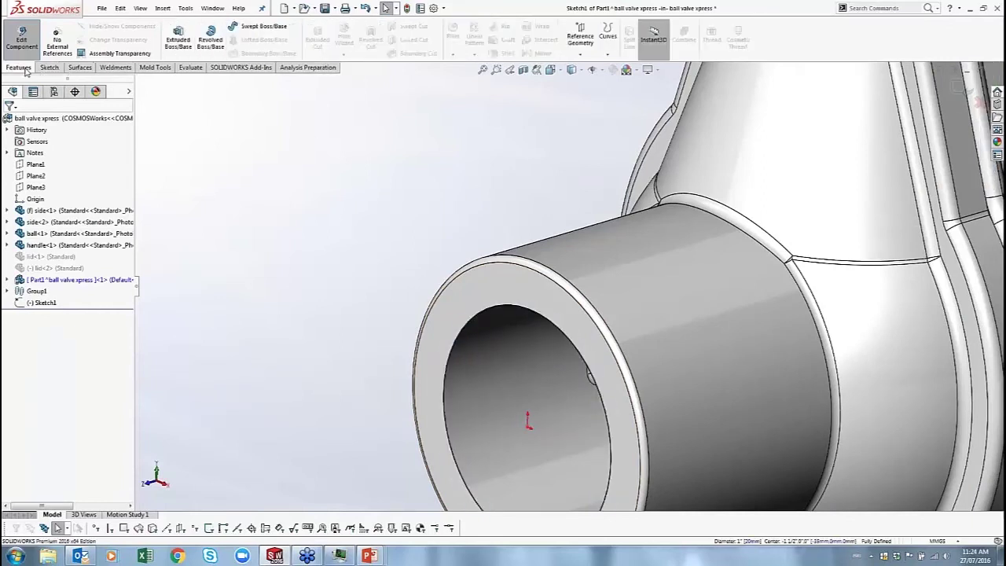
click(178, 35)
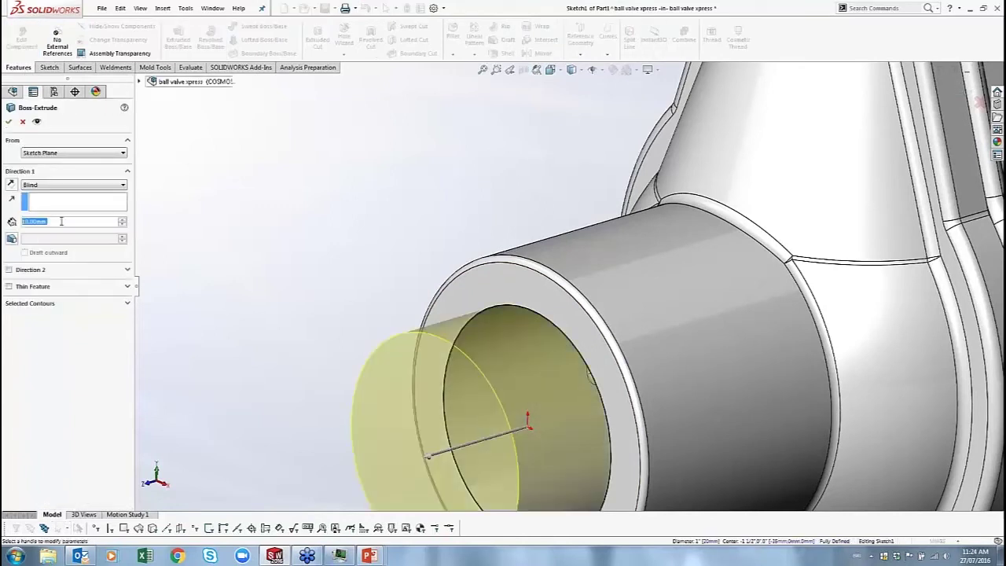
text(1)
key(Return)
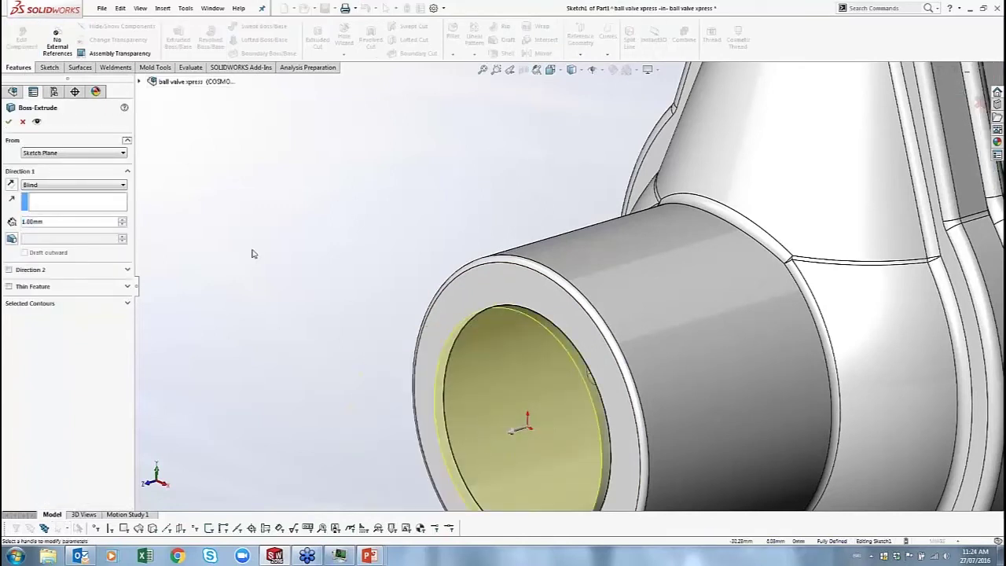
middle_drag(440, 225, 405, 223)
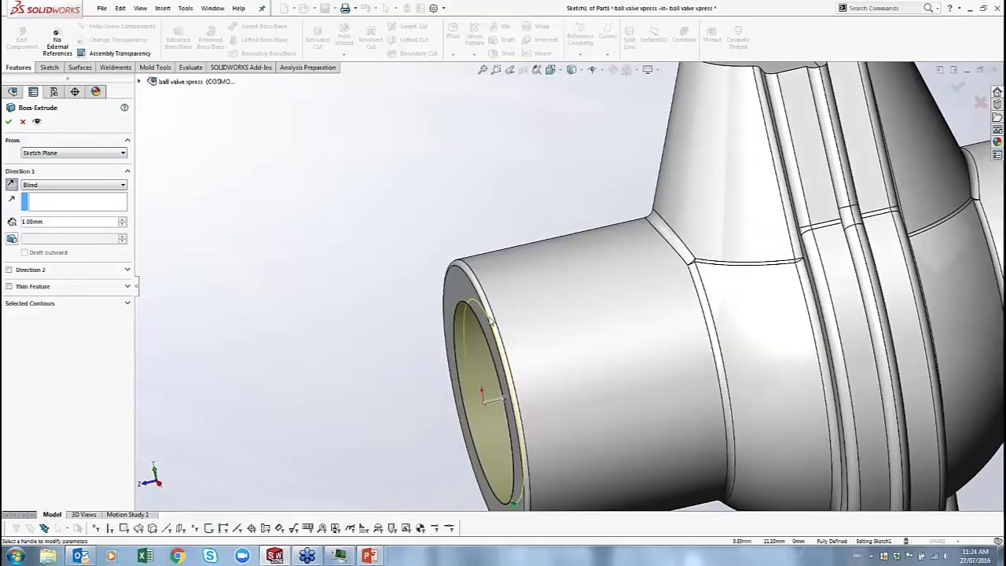
scroll(489, 320, down, 5)
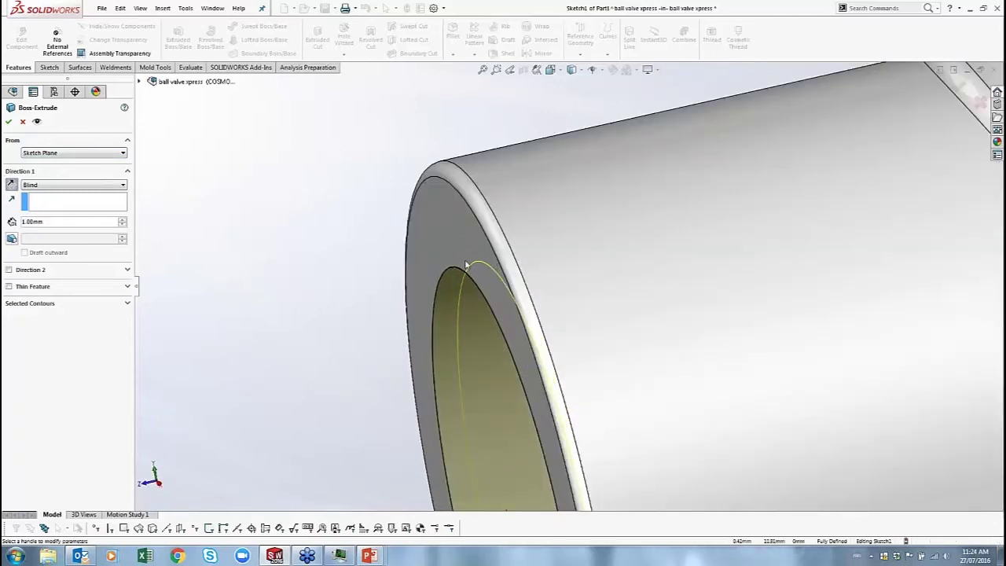
key(Escape)
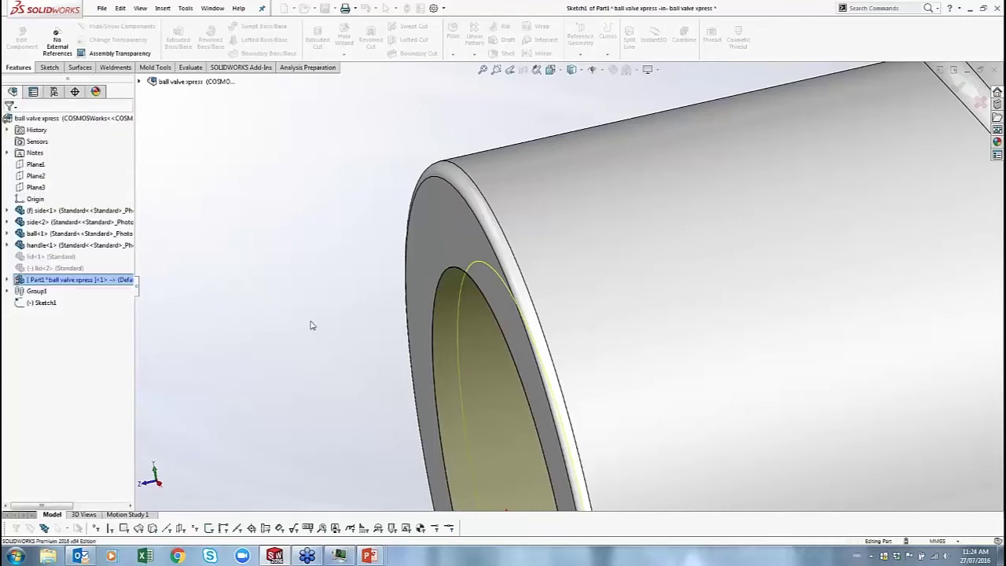
key(ctrl+b)
scroll(449, 285, up, 5)
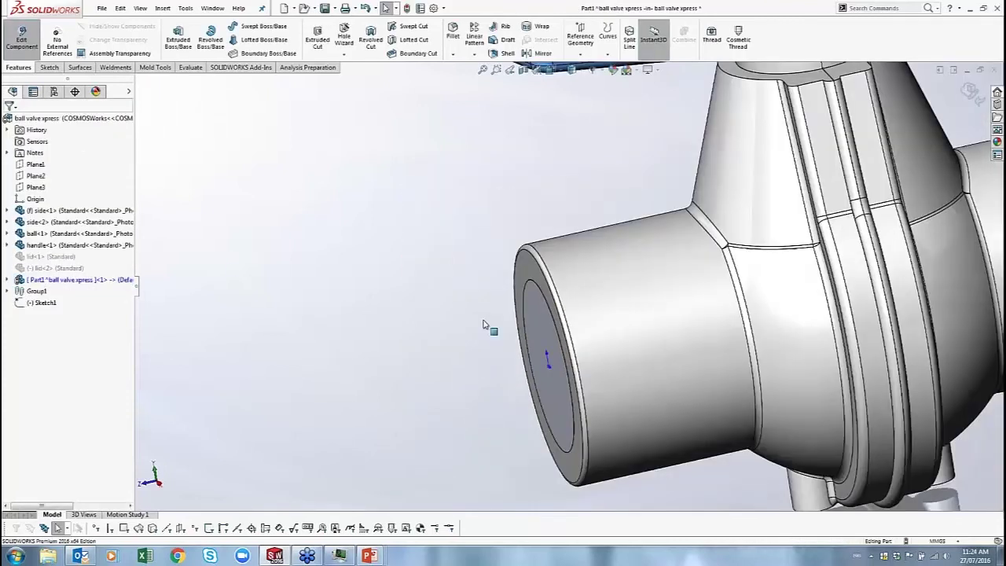
scroll(484, 323, up, 3)
middle_drag(484, 324, 641, 185)
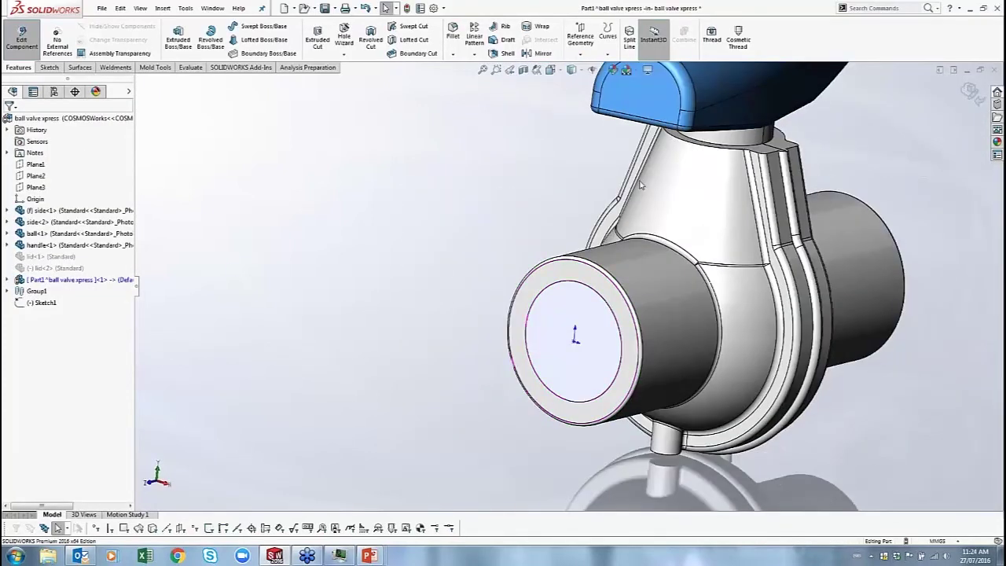
click(971, 91)
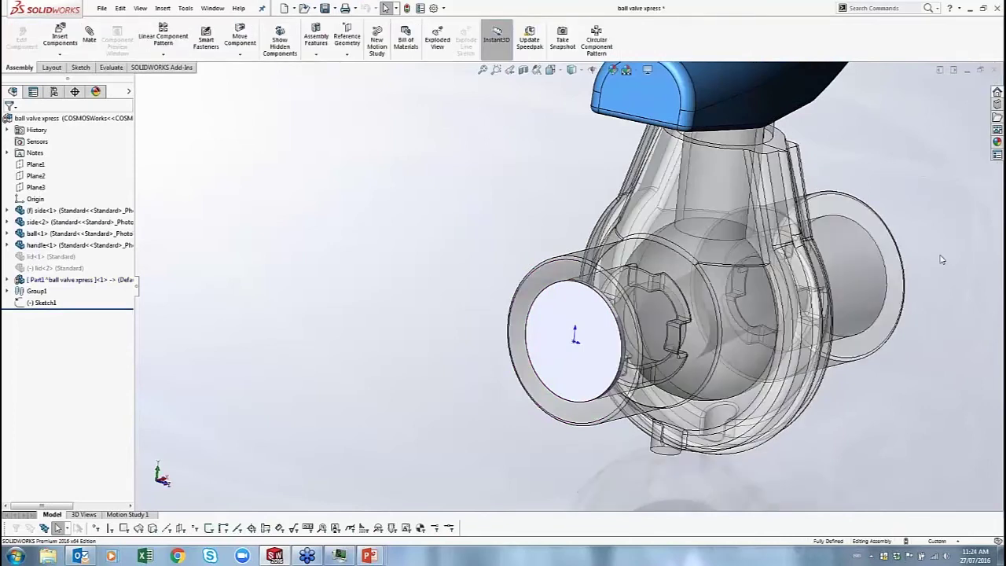
- Place a copy of the lid part in the open space outside the valve's opposite port
middle_drag(960, 157, 853, 282)
scroll(853, 282, down, 2)
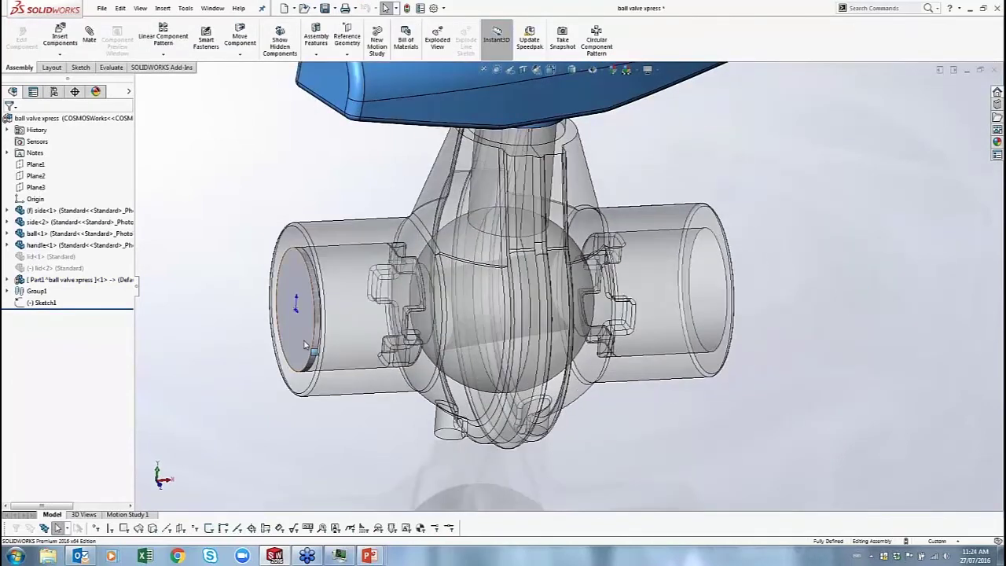
ctrl+drag(305, 340, 822, 319)
click(776, 298)
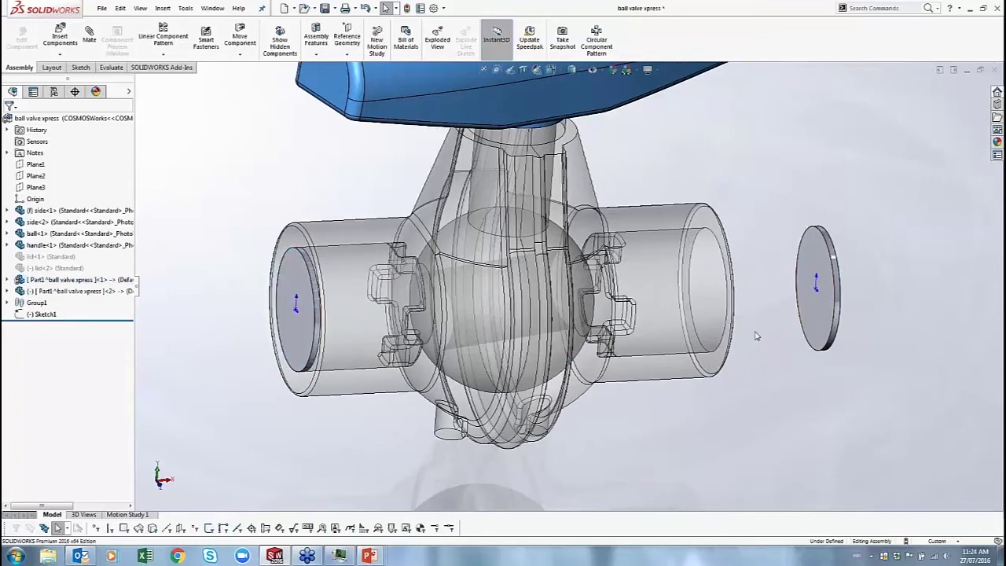
- Add a concentric mate between the copied lid's cylindrical edge face and the bore of side<2>
middle_drag(757, 336, 551, 343)
click(91, 34)
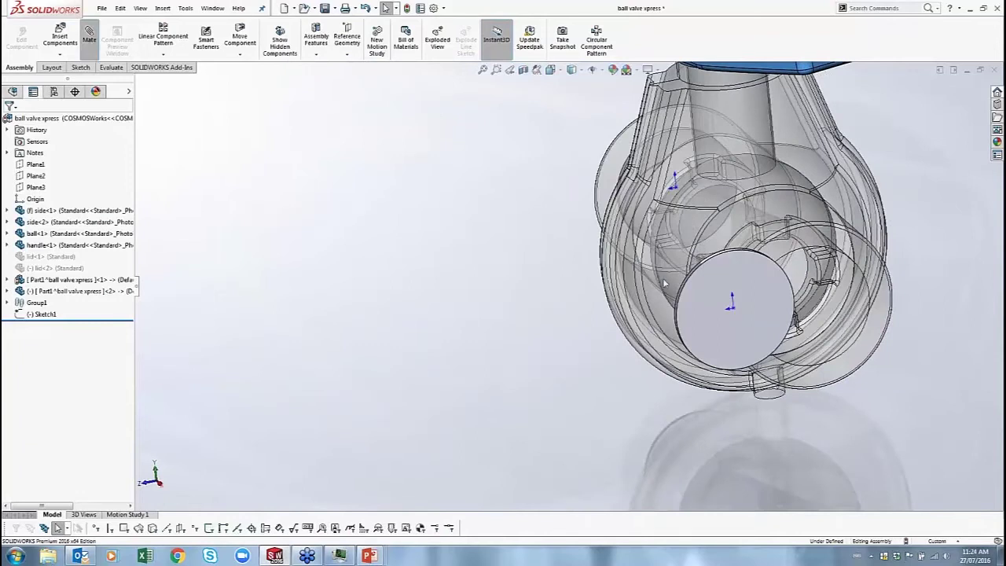
middle_drag(728, 297, 712, 301)
scroll(712, 301, down, 5)
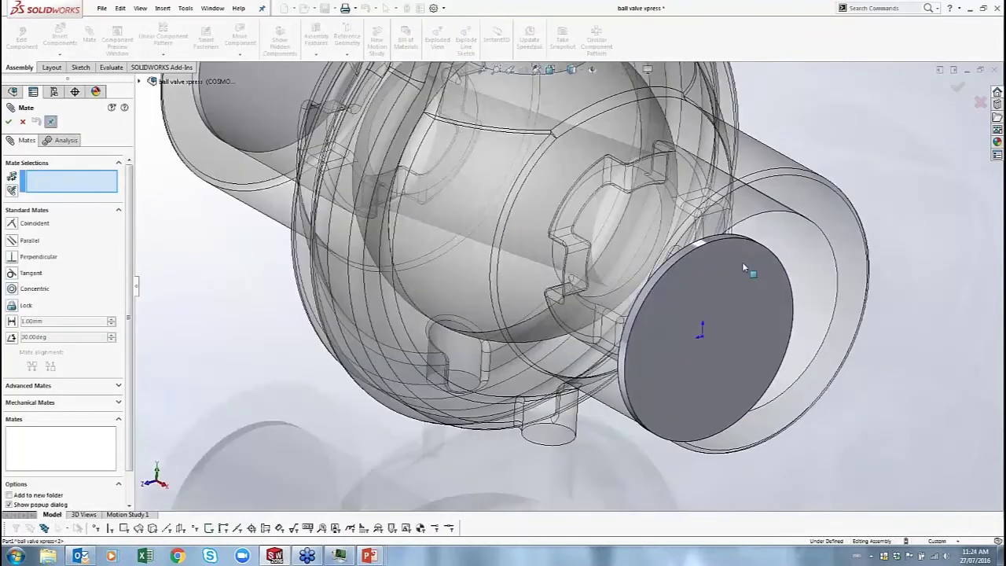
click(712, 301)
click(836, 257)
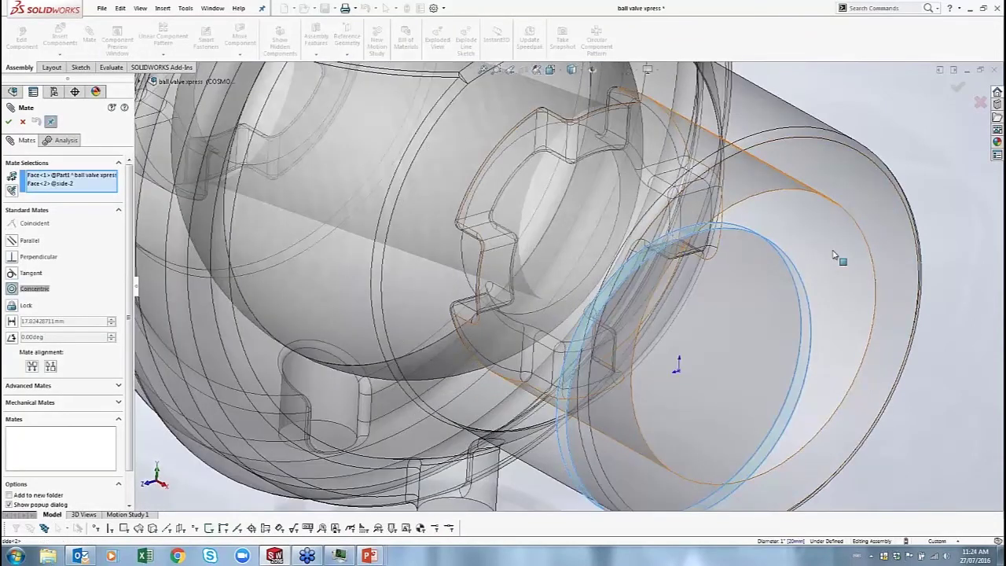
click(834, 254)
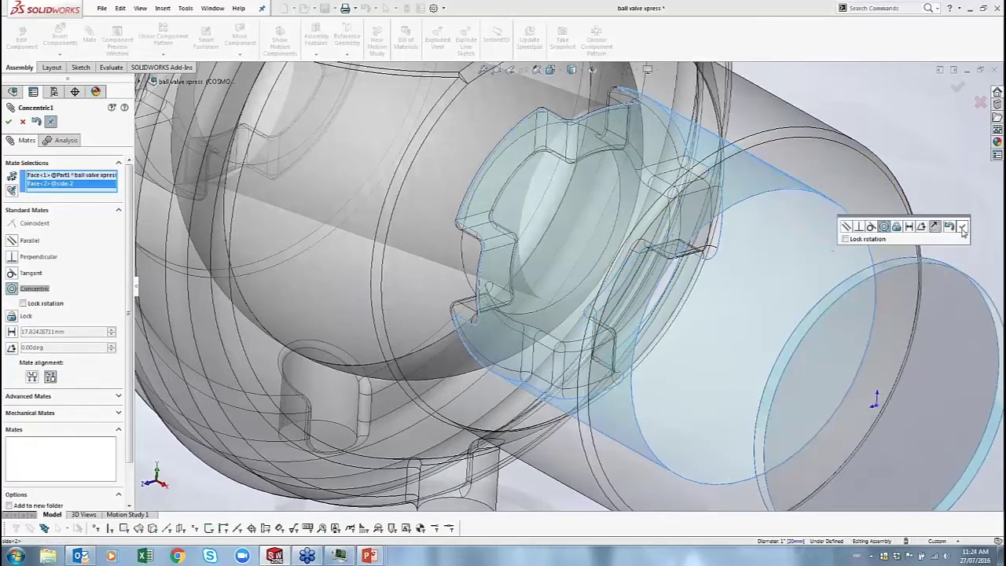
click(964, 228)
- Make the copied lid's outer face coincident with the end face of side<2>, and finish mating
click(885, 212)
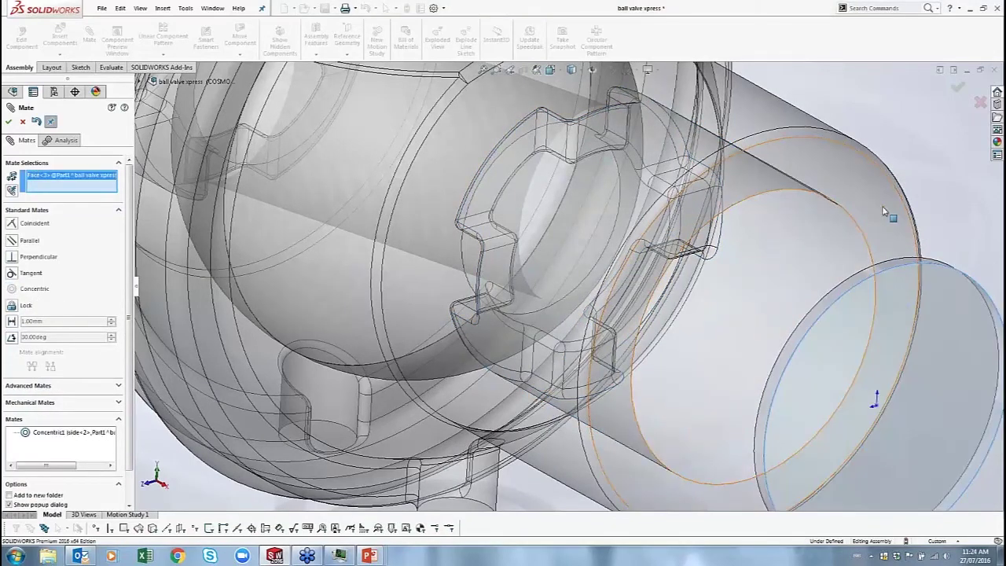
click(884, 212)
click(884, 212)
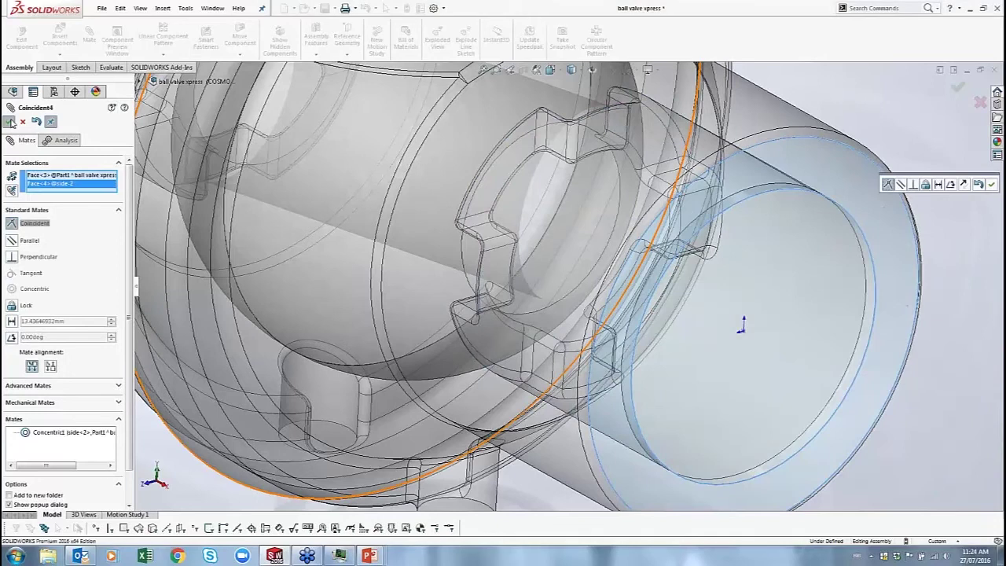
click(892, 182)
scroll(288, 228, down, 5)
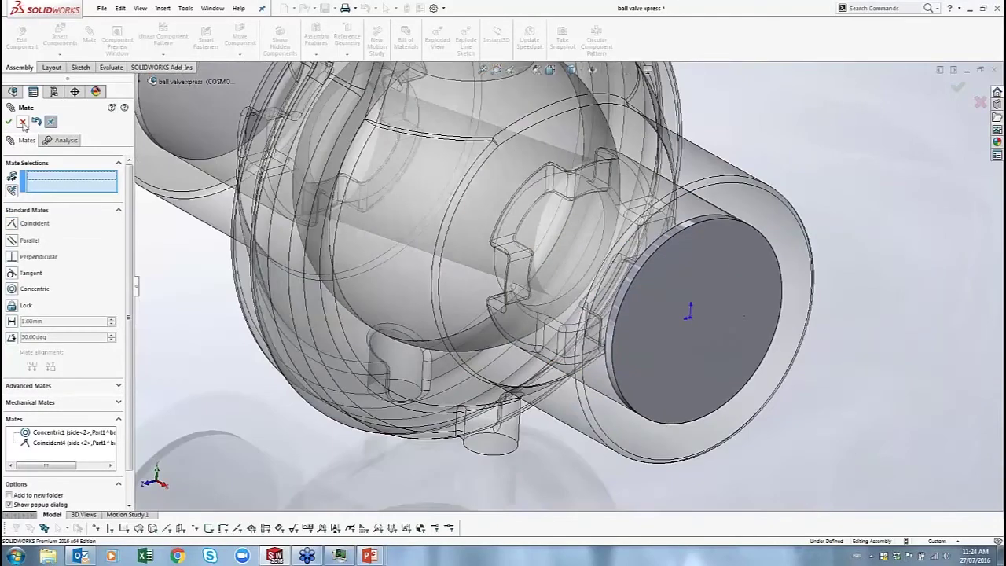
key(Escape)
key(ctrl+1)
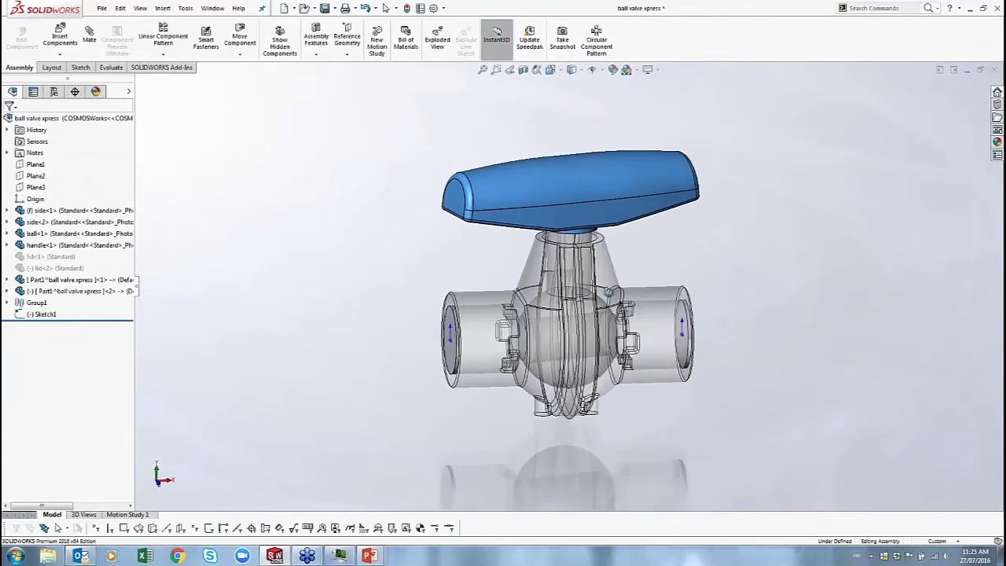
- Start the FloXpress Analysis Wizard for the ball valve and go back to its Welcome page
click(112, 69)
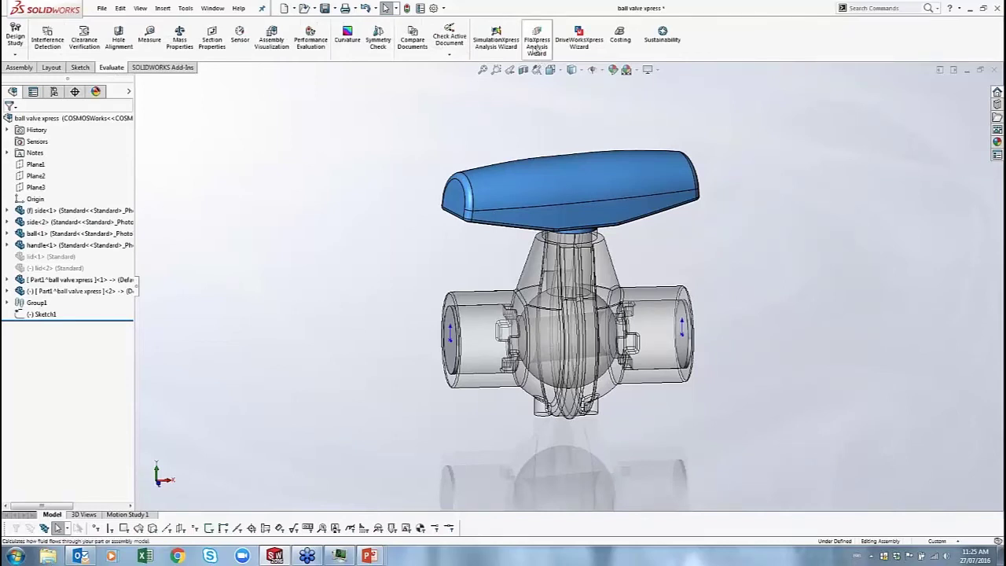
click(538, 45)
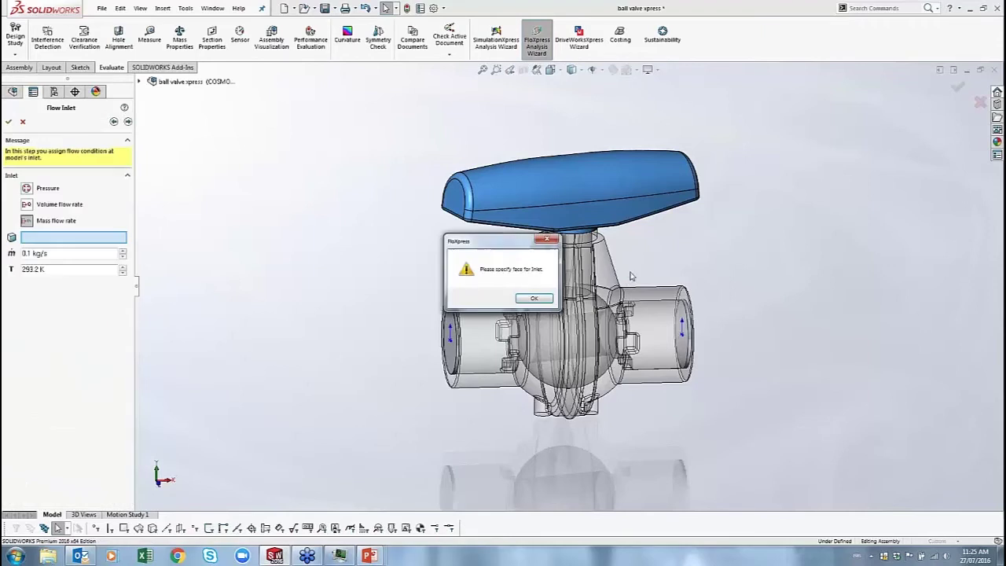
click(535, 299)
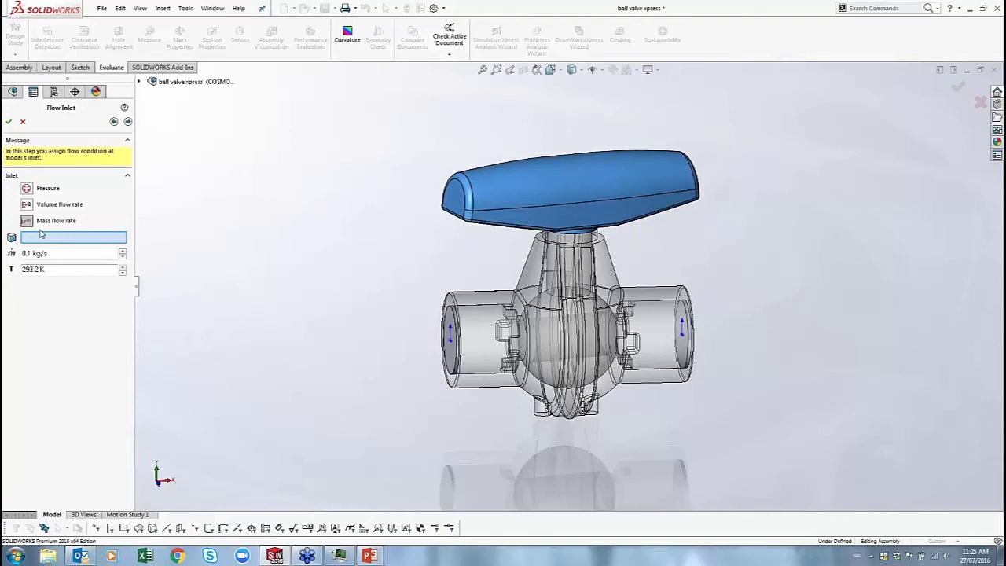
click(114, 122)
click(114, 122)
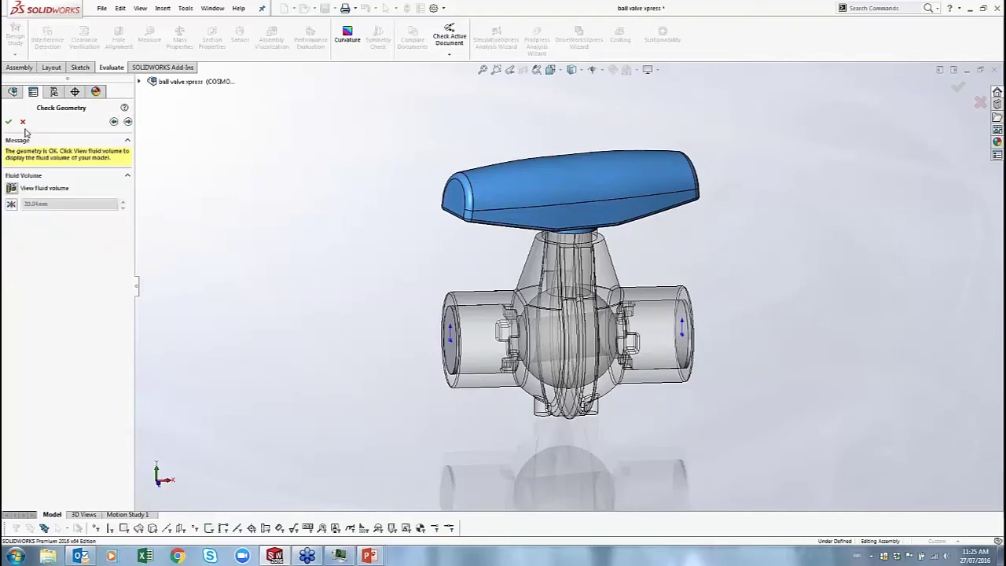
click(114, 122)
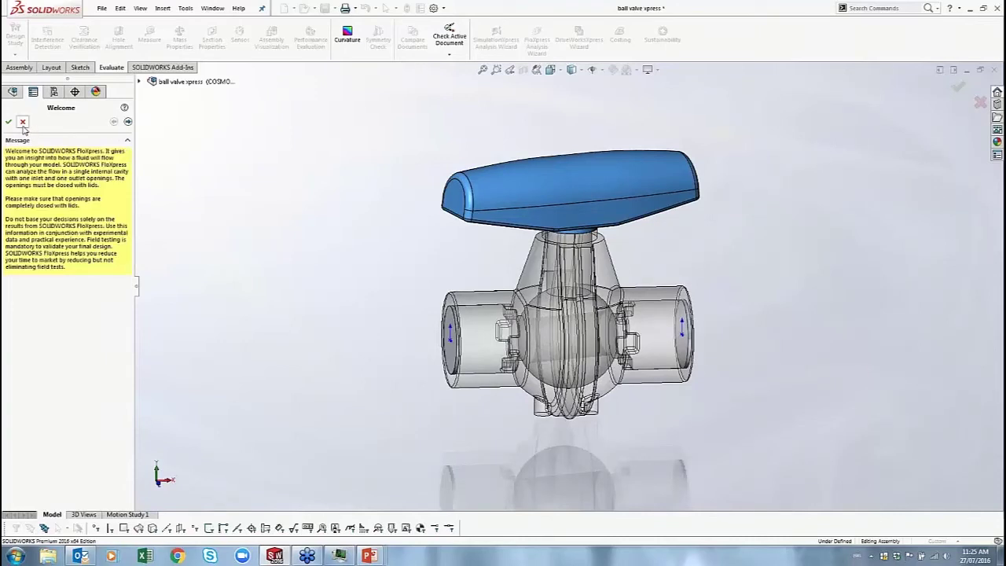
- Run the FloXpress geometry check, inspect the valve's fluid volume, and continue to the fluid selection stage
middle_drag(602, 252, 576, 210)
scroll(577, 210, down, 3)
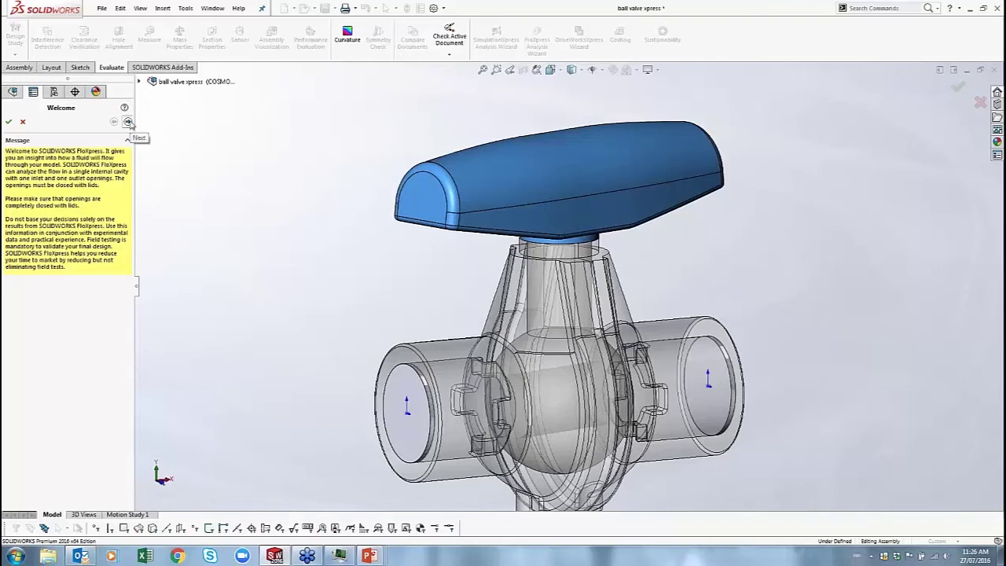
click(128, 122)
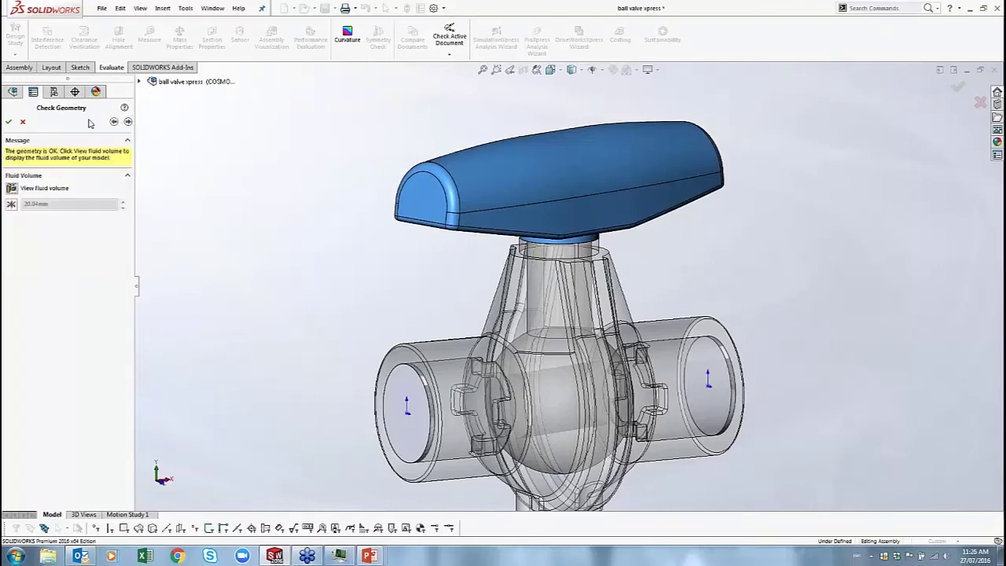
click(12, 188)
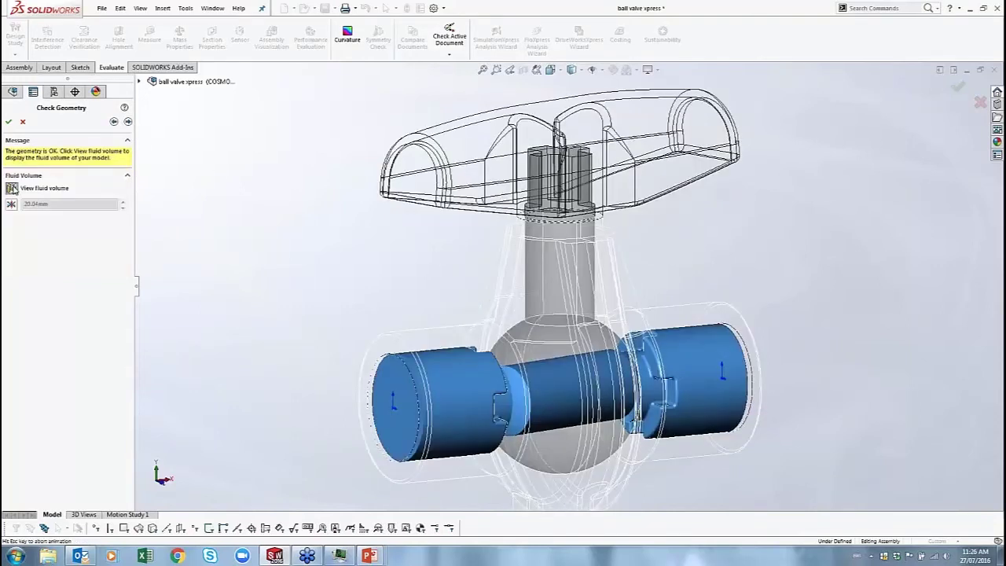
scroll(487, 357, down, 5)
middle_drag(487, 357, 579, 225)
scroll(588, 135, up, 3)
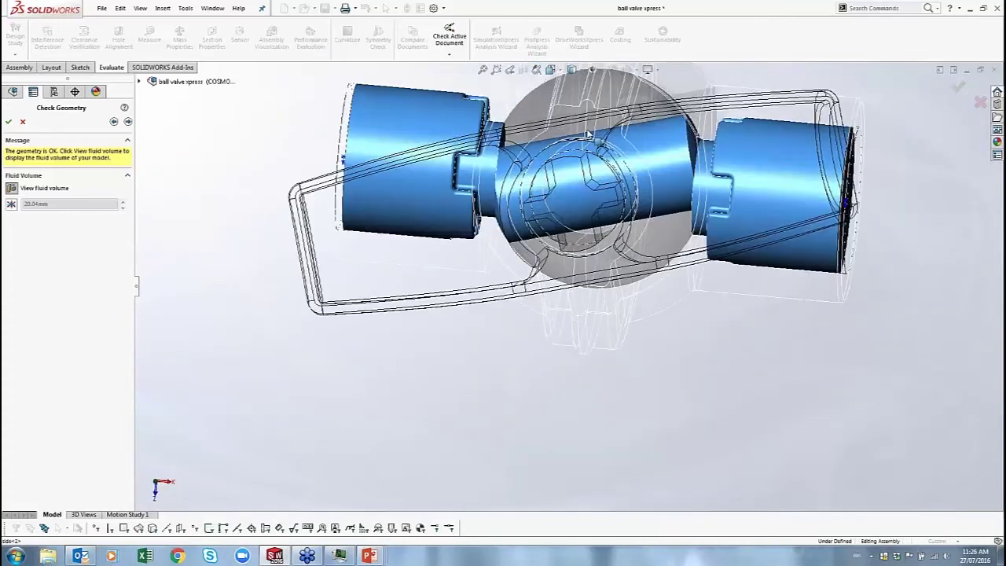
scroll(588, 135, up, 2)
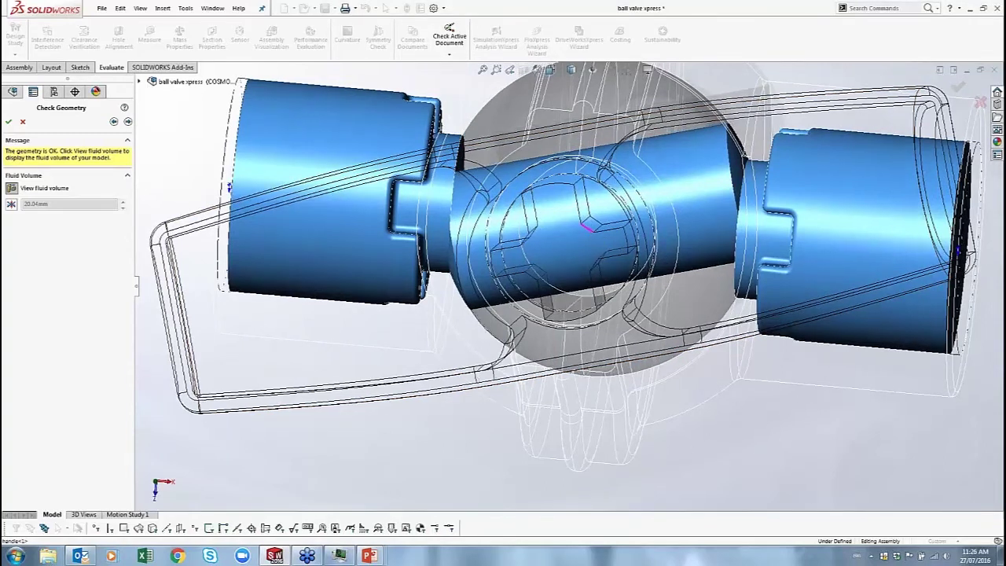
click(128, 121)
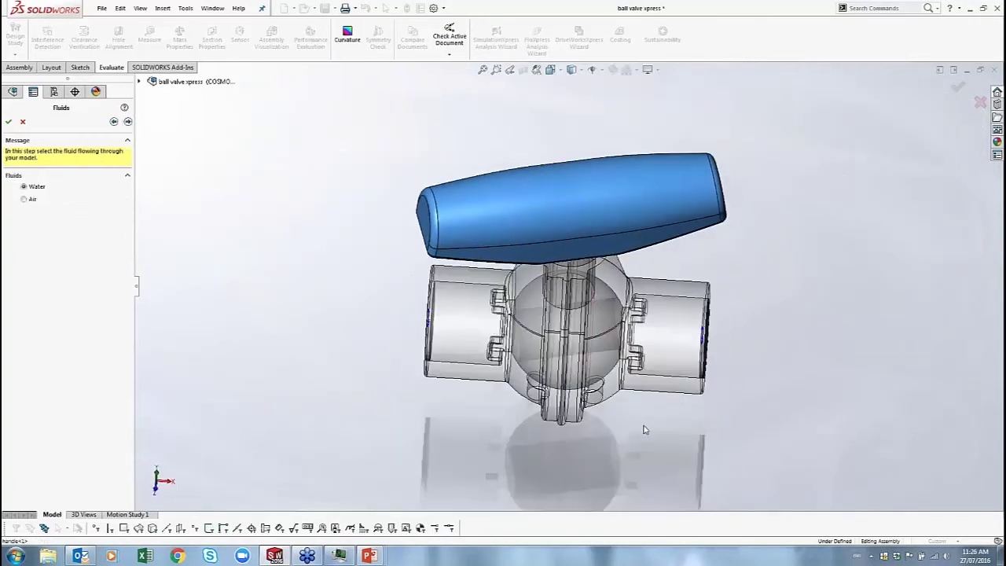
- Keep water as the fluid and continue to the flow inlet stage
mouse_move(684, 228)
middle_down()
mouse_move(631, 281)
mouse_move(684, 228)
middle_up()
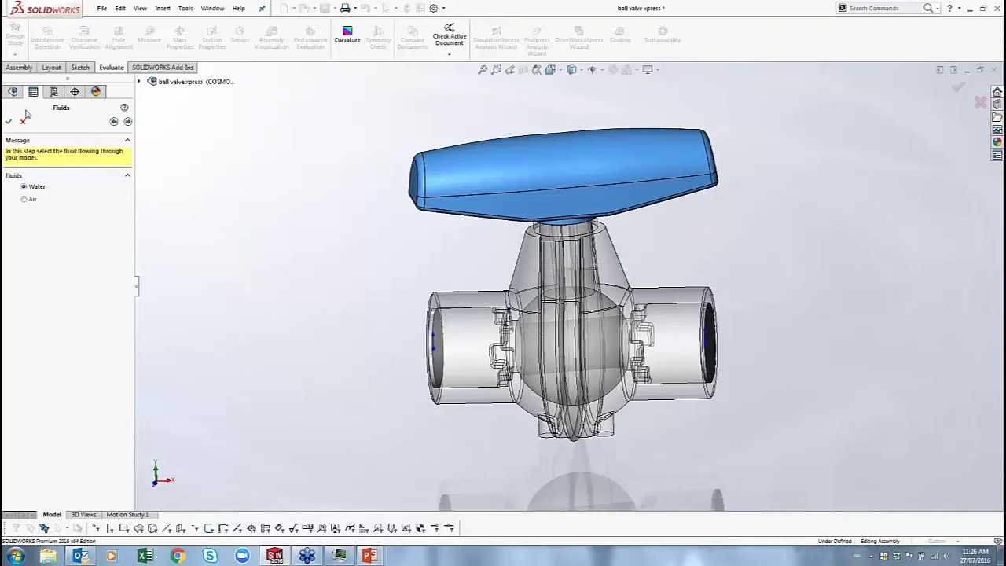
click(127, 121)
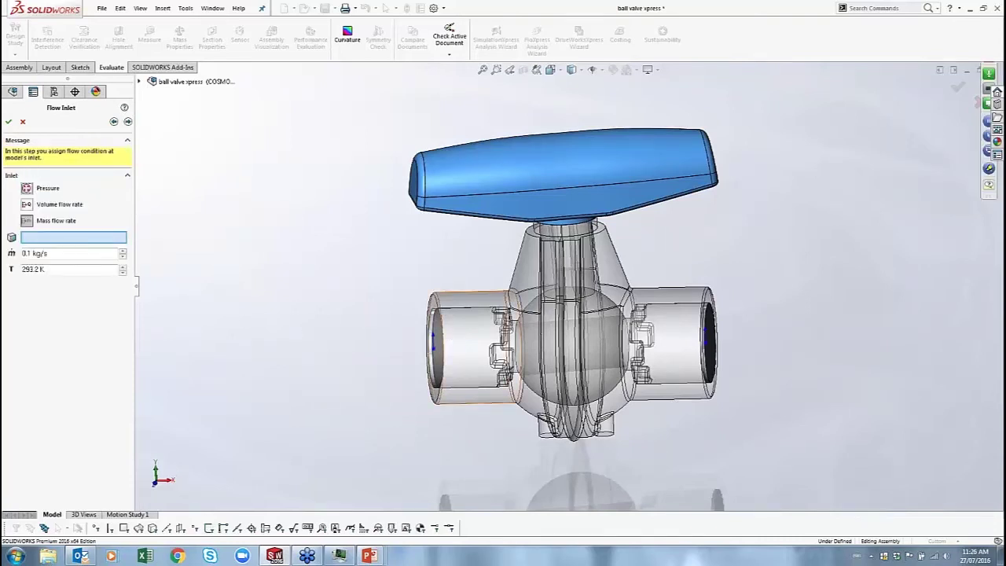
- Try to assign the outer face of the lid on side<1> as the flow inlet, accepting recalculation from the beginning
middle_drag(448, 335, 595, 293)
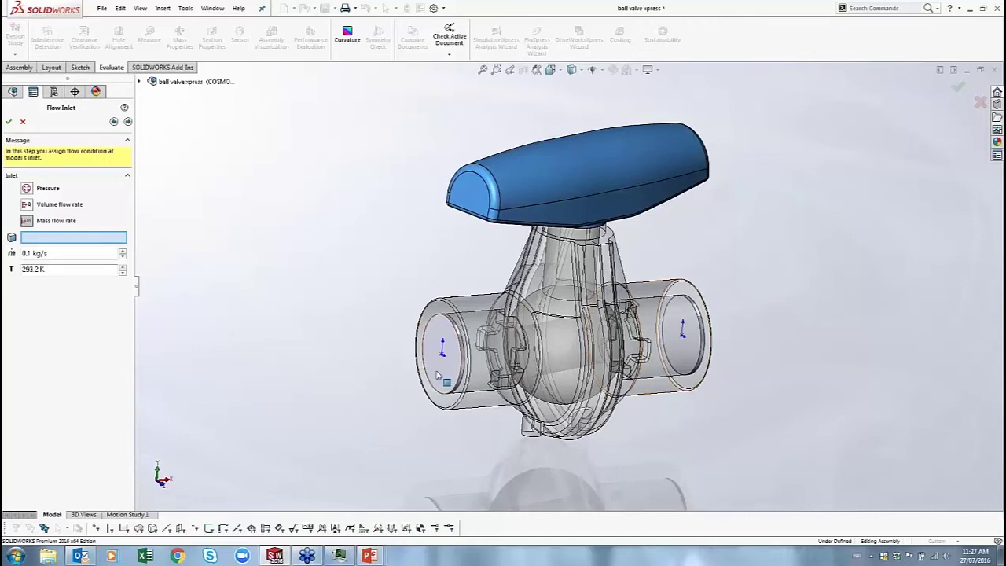
scroll(464, 361, down, 4)
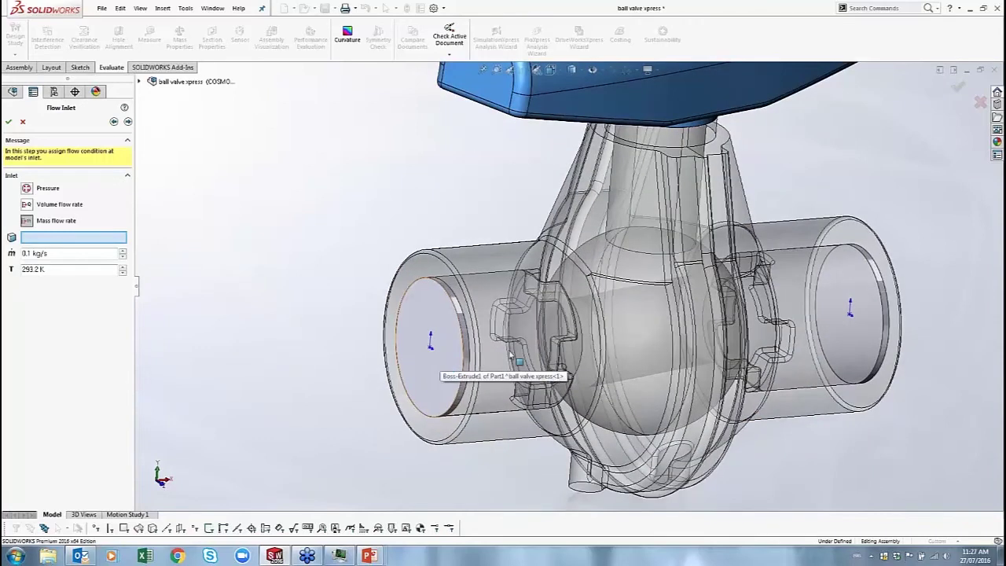
click(436, 384)
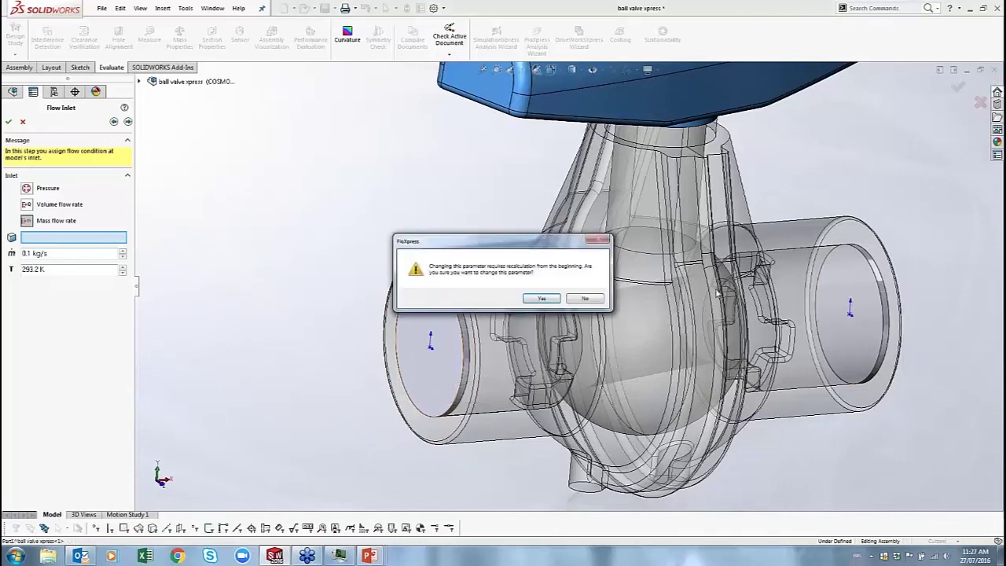
click(553, 300)
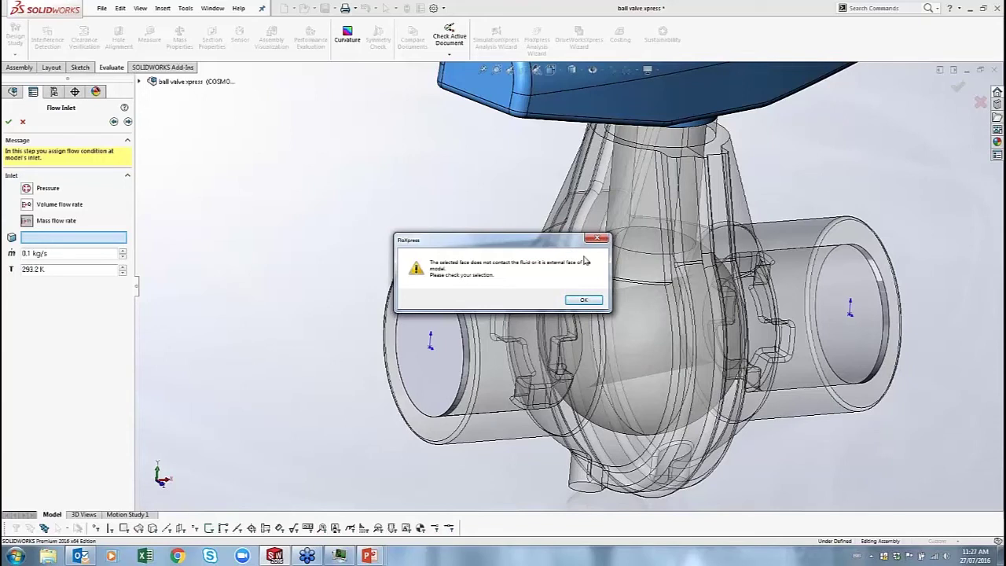
click(594, 301)
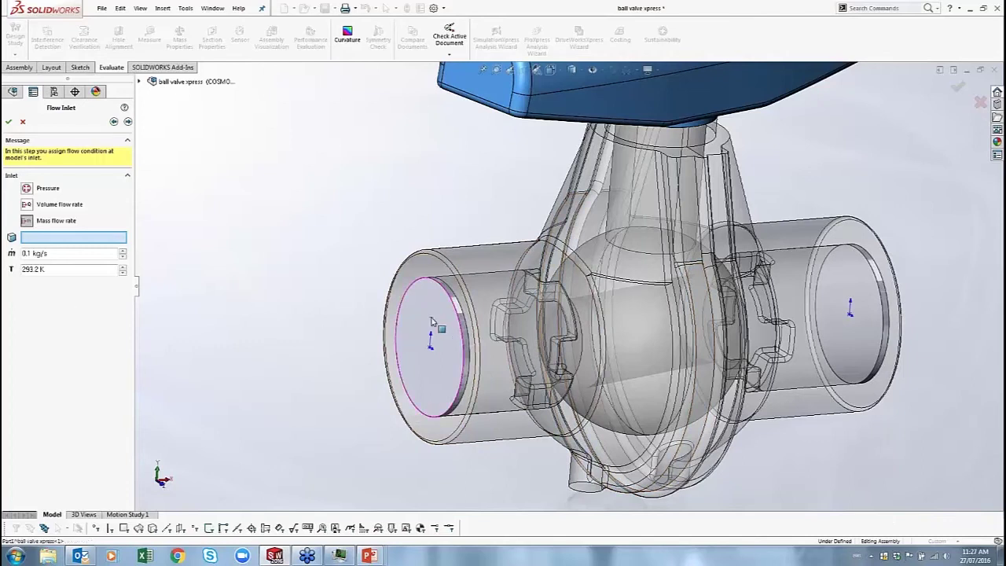
- Assign the hidden inner face of the lid on side<1> as the mass flow inlet using Select Other
scroll(432, 324, down, 5)
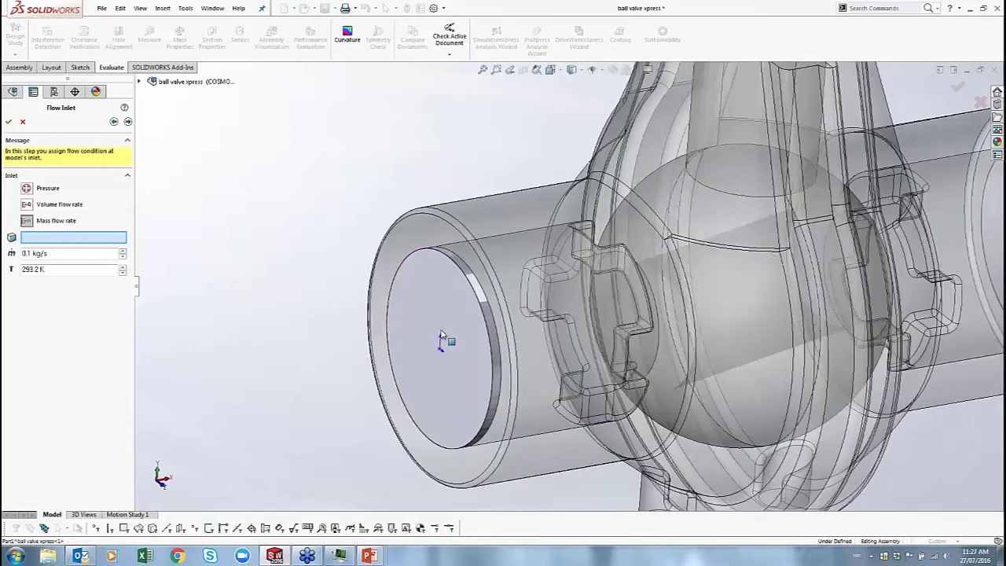
scroll(437, 329, down, 2)
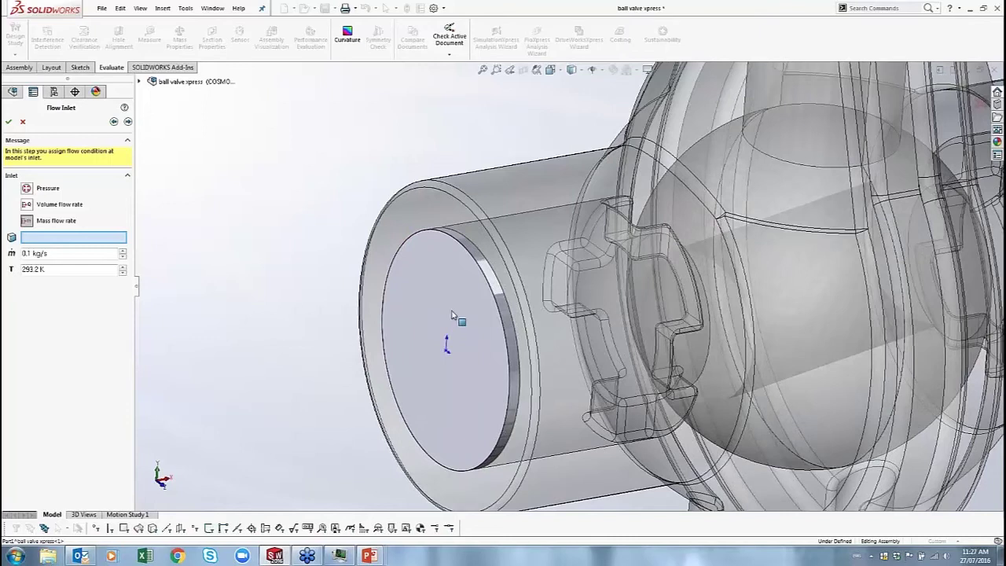
right_click(444, 299)
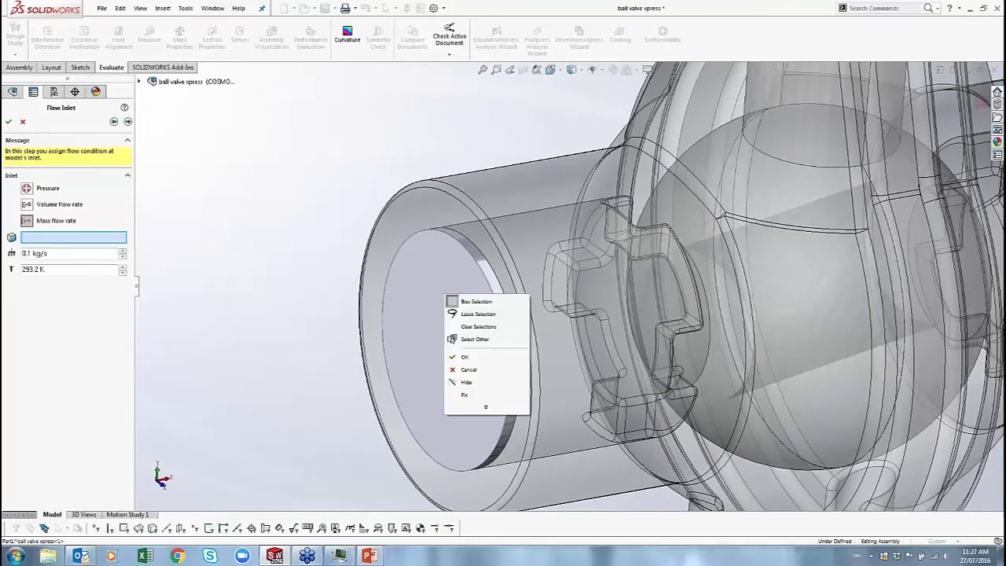
click(475, 339)
click(448, 340)
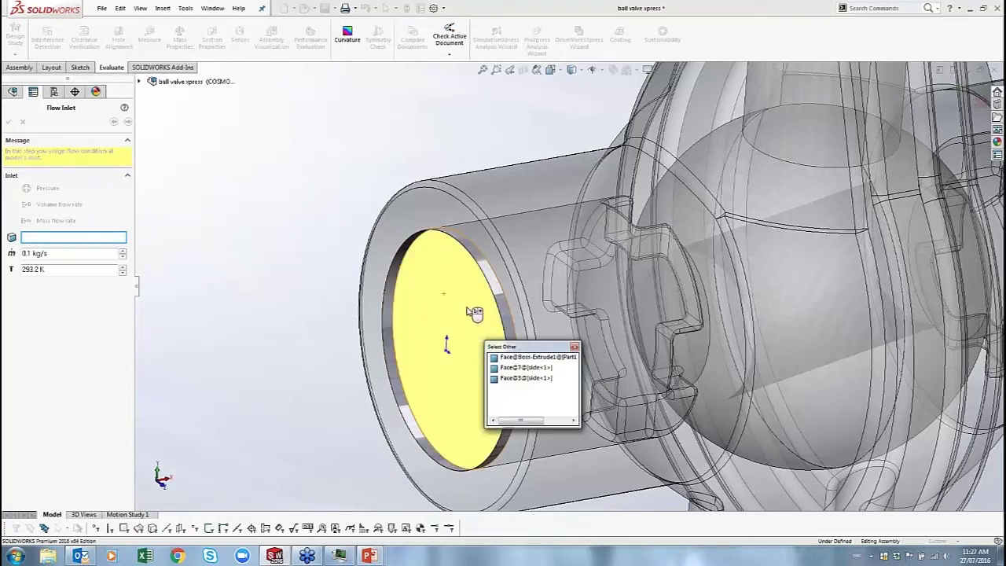
click(468, 306)
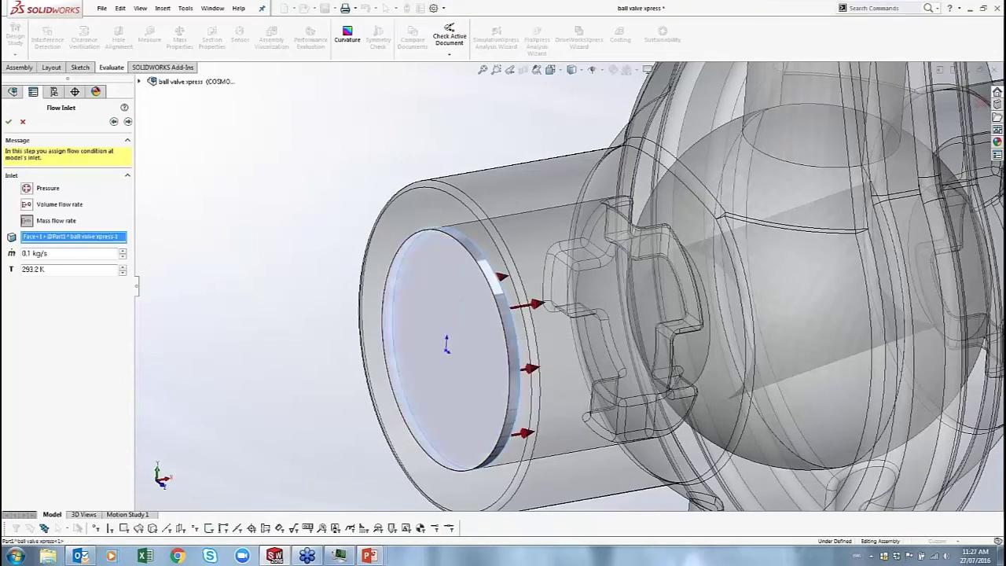
- Set the inlet mass flow rate to 0.3 kg/s and continue to the flow outlet stage
middle_drag(332, 341, 236, 322)
click(32, 253)
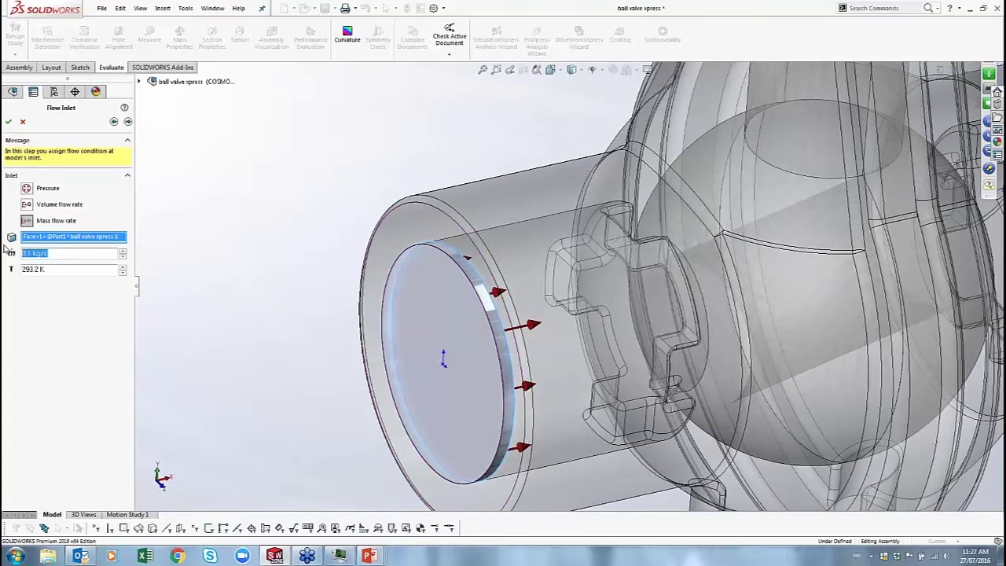
text(0.3)
key(Return)
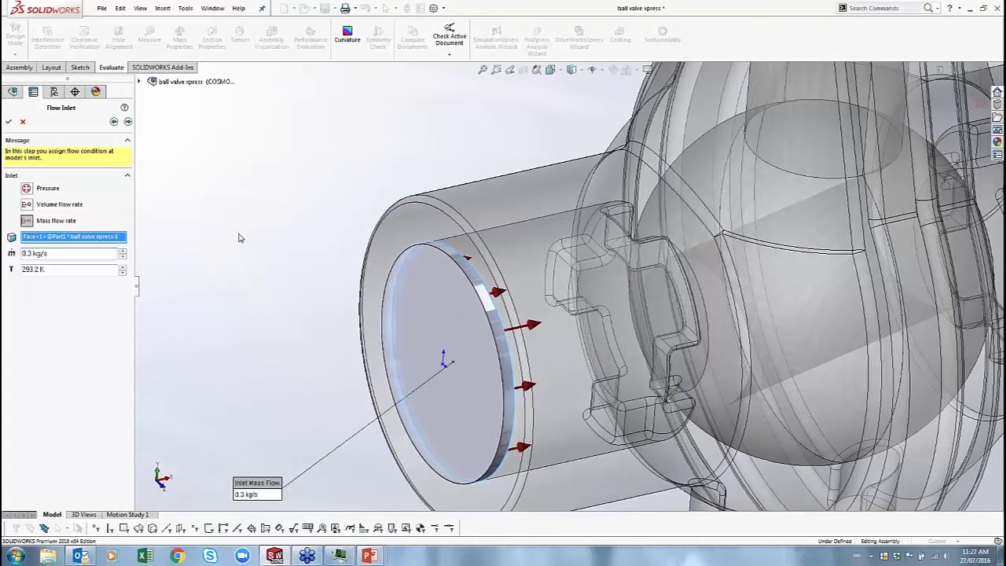
click(128, 122)
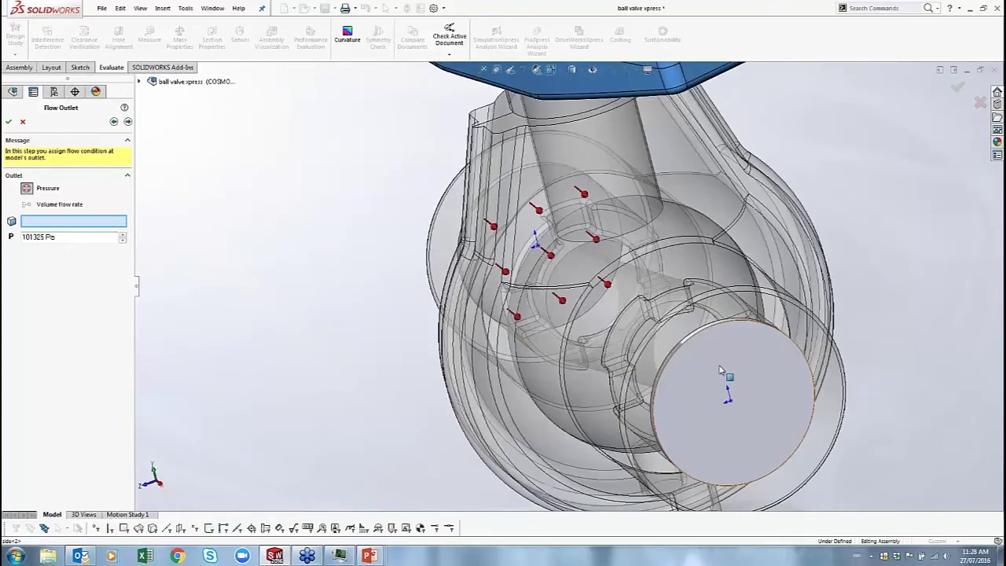
- Assign the inner face of the lid on side<2> as the pressure outlet at 101325 Pa and continue to the solve stage
scroll(720, 371, down, 3)
right_click(728, 358)
click(751, 400)
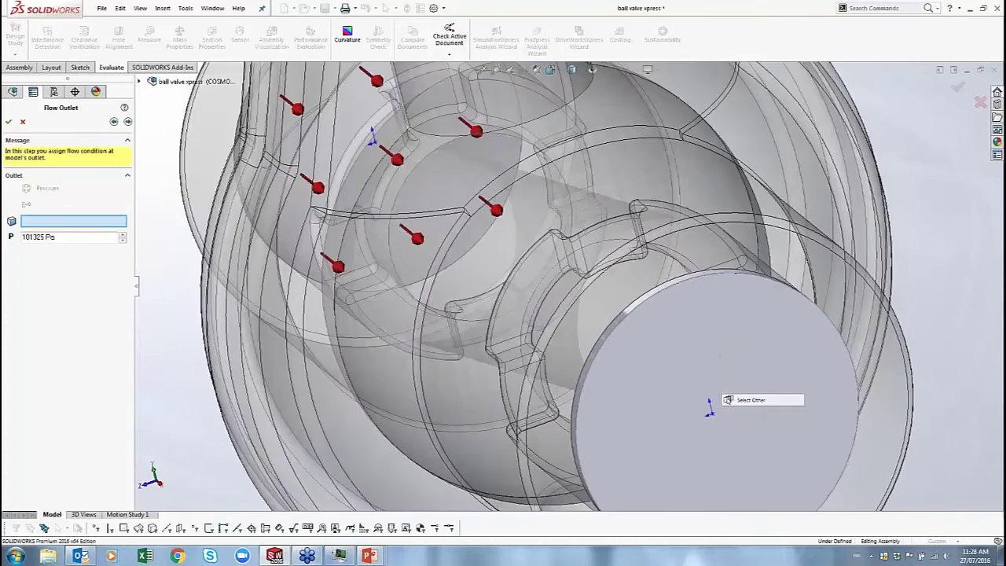
click(802, 418)
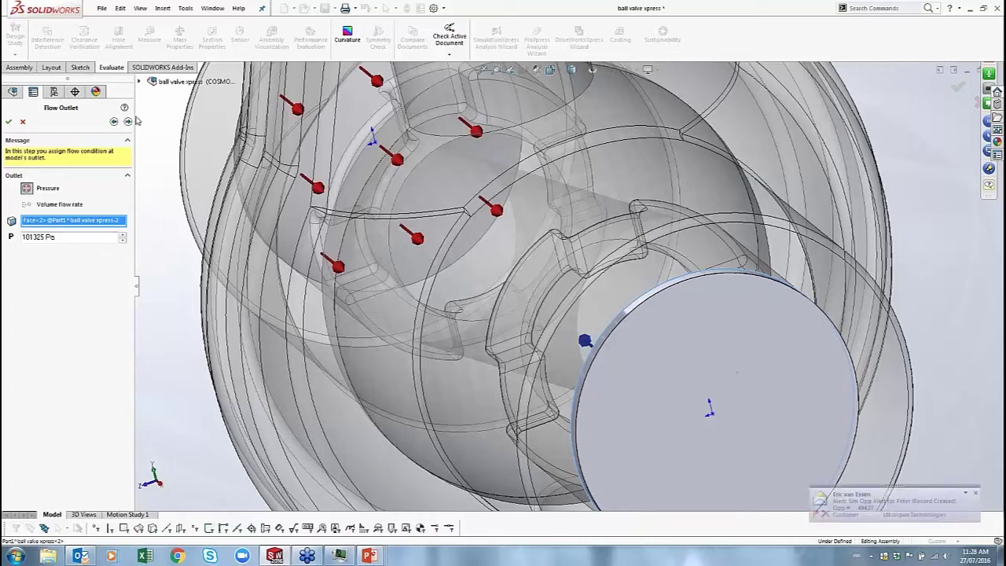
click(128, 121)
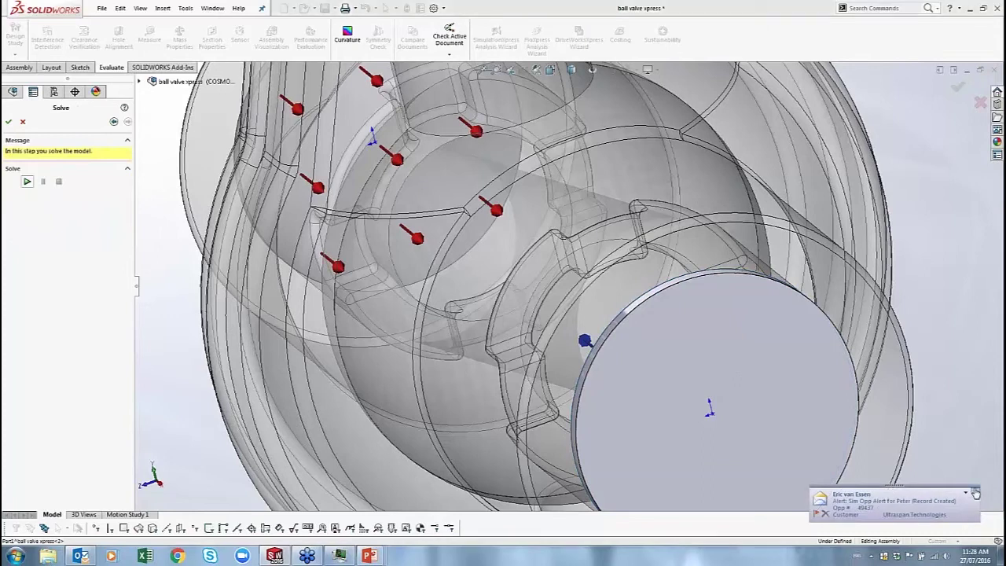
- Dismiss the mail alert and run the FloXpress solver on the ball valve
right_click(92, 559)
key(Escape)
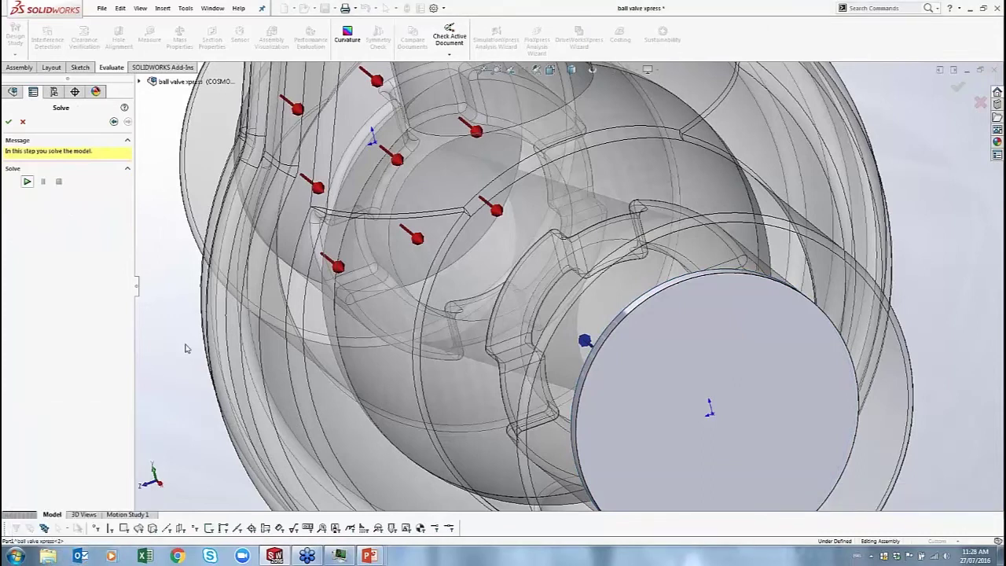
click(28, 181)
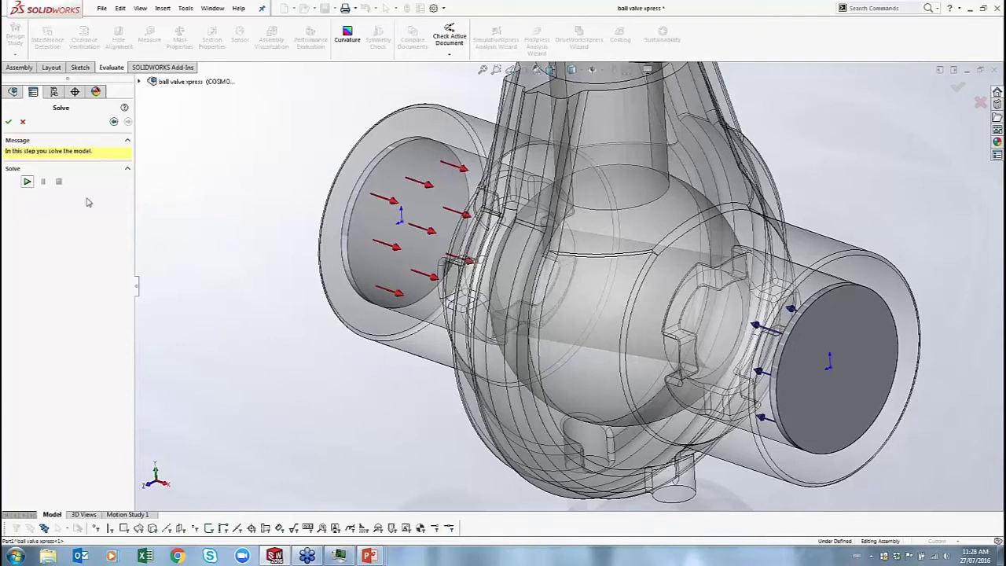
click(26, 183)
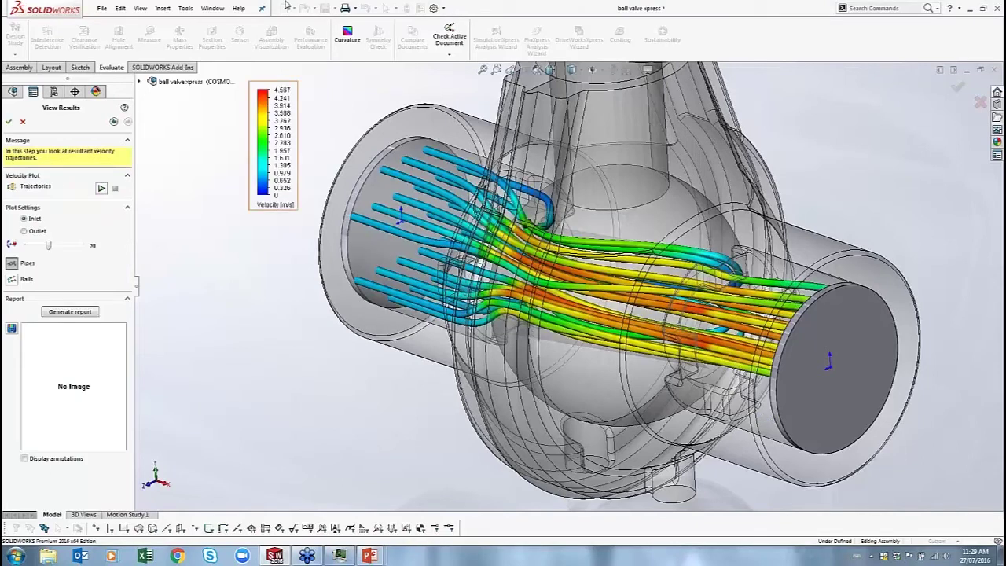
- Play the velocity trajectories animation and examine the flow from inlet to outlet through the valve
middle_drag(819, 342, 816, 364)
scroll(816, 363, up, 10)
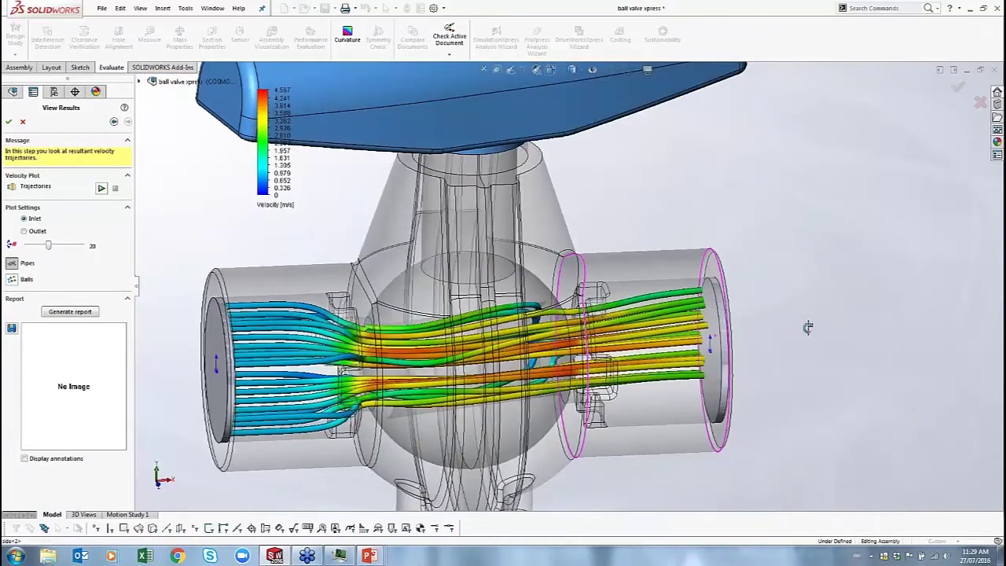
scroll(440, 393, down, 4)
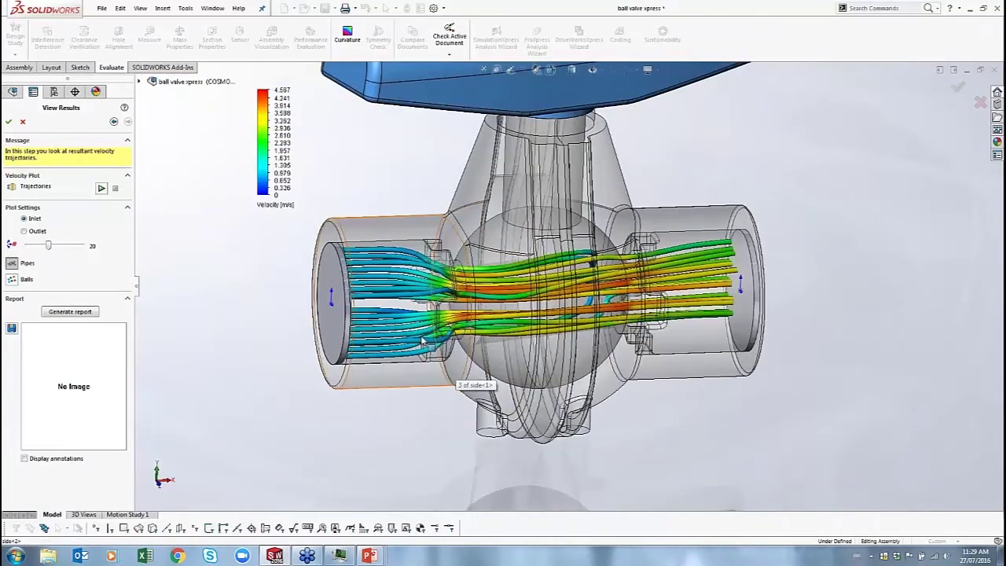
click(101, 188)
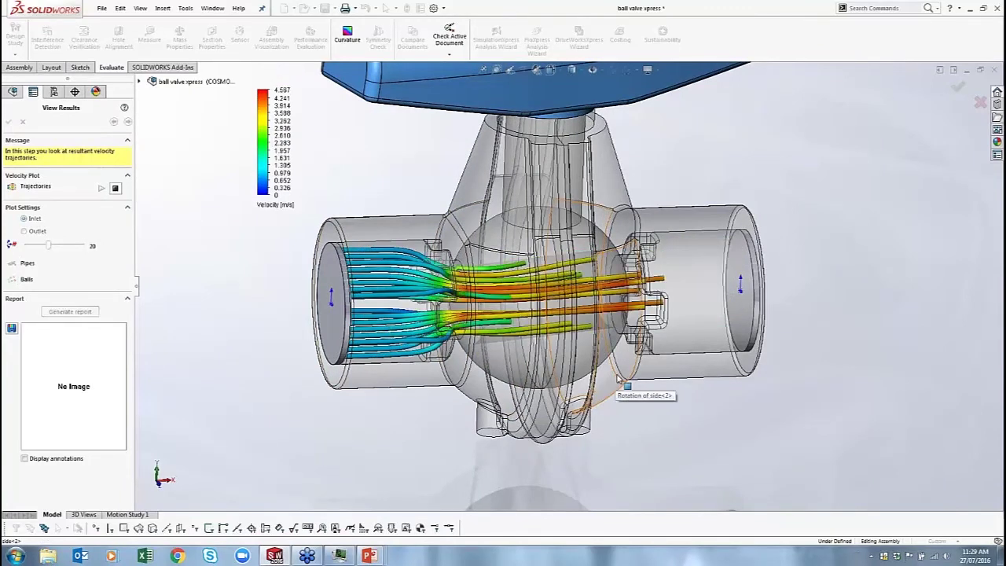
middle_drag(377, 340, 468, 314)
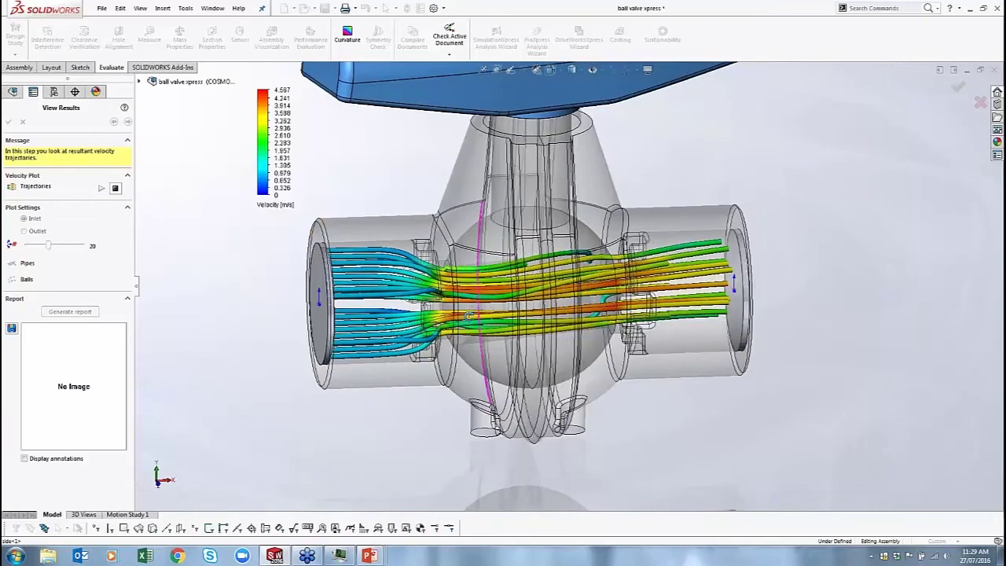
scroll(467, 315, down, 5)
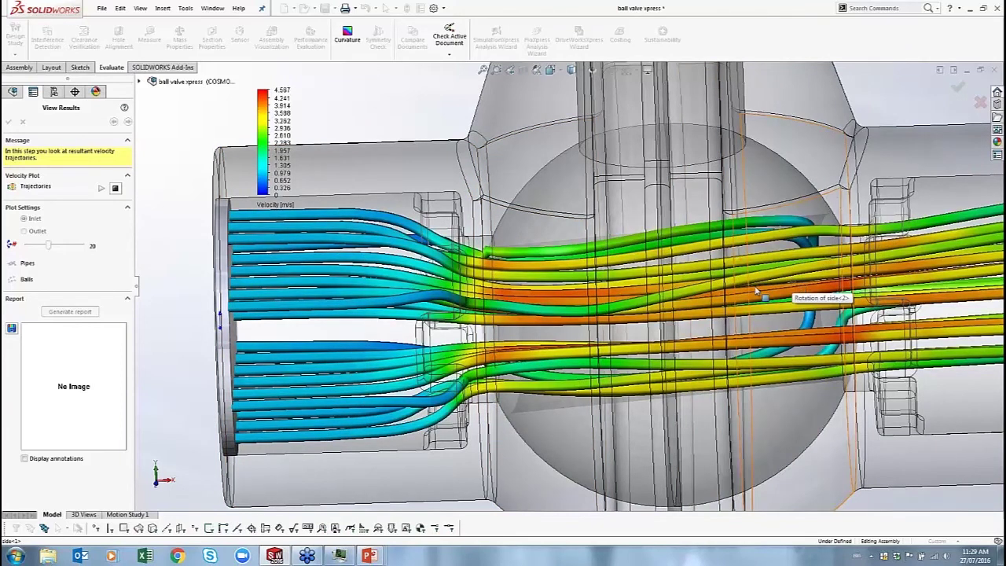
scroll(644, 337, down, 5)
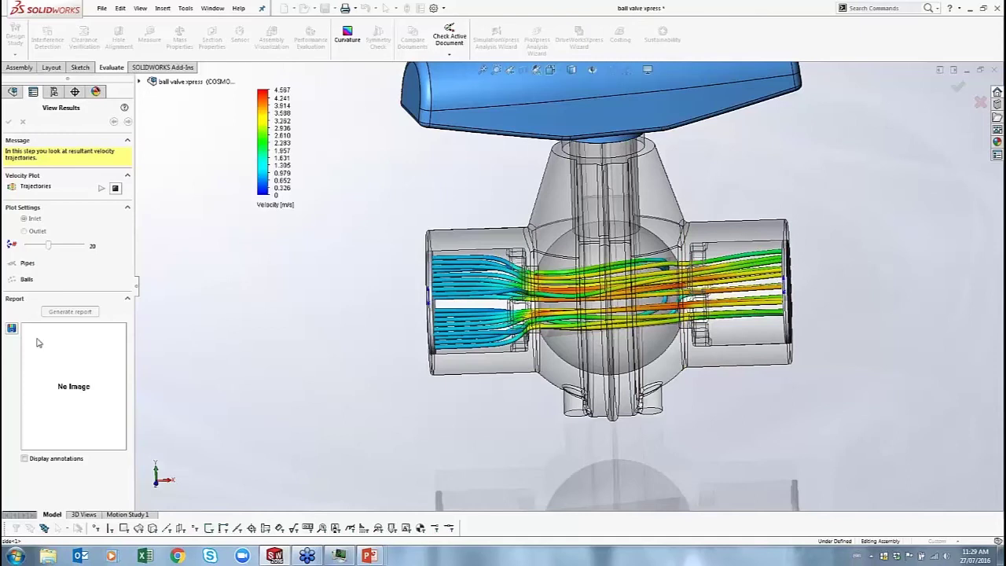
- Make the valve's handle component transparent so the trajectories can be viewed from above
middle_drag(486, 221, 523, 259)
right_click(658, 160)
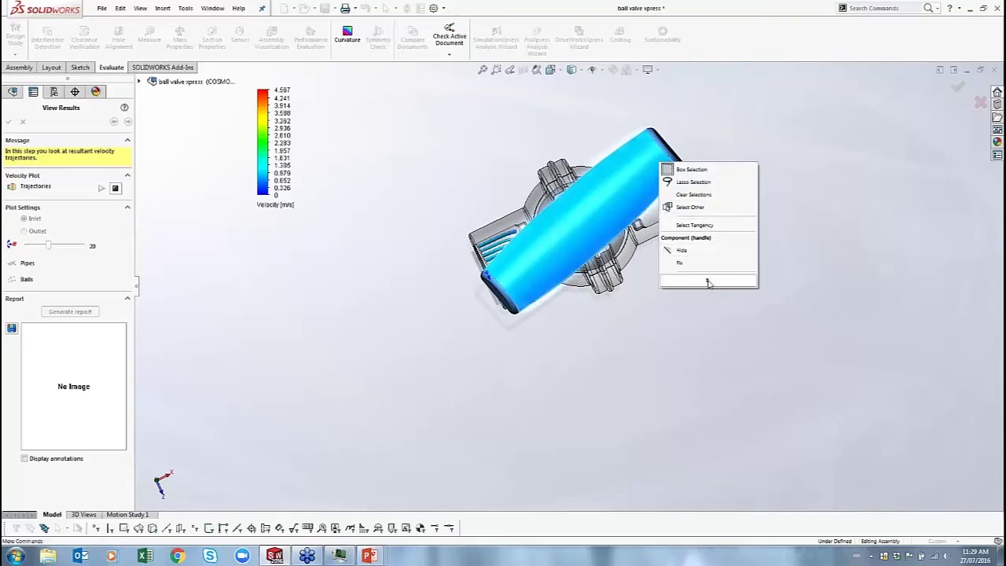
click(702, 264)
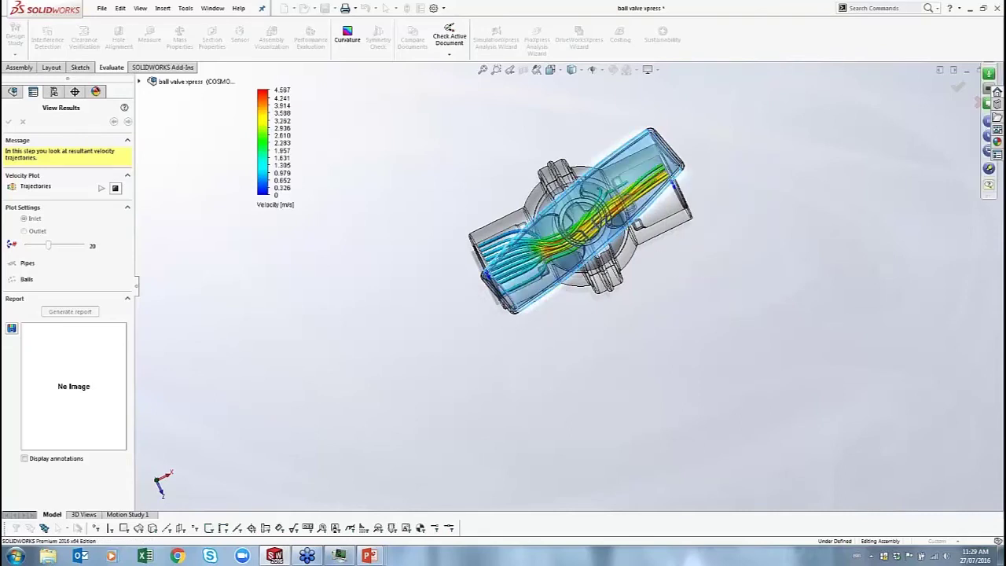
- Examine the trajectories around the ball through the handle and stop the animation
scroll(640, 231, down, 5)
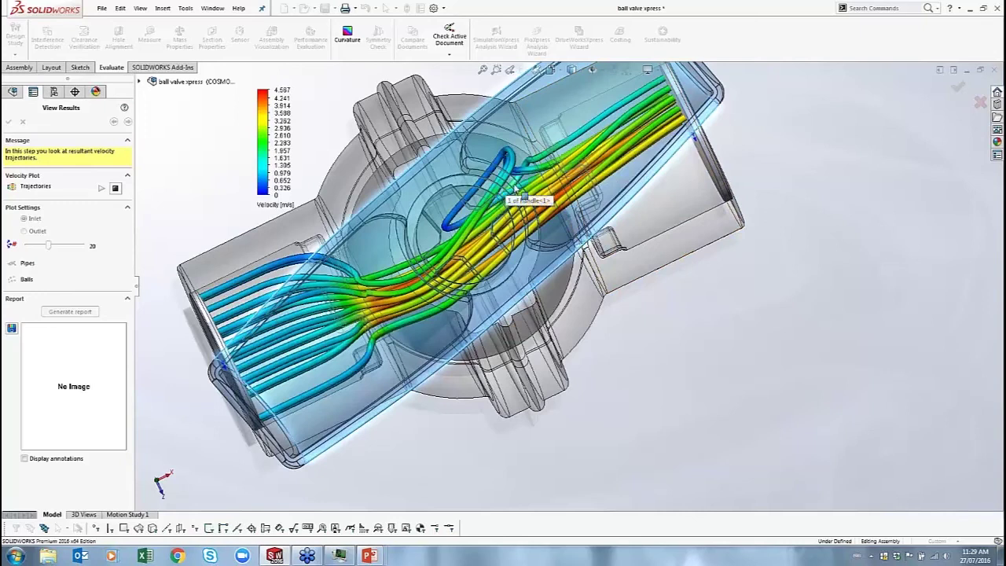
scroll(514, 187, down, 2)
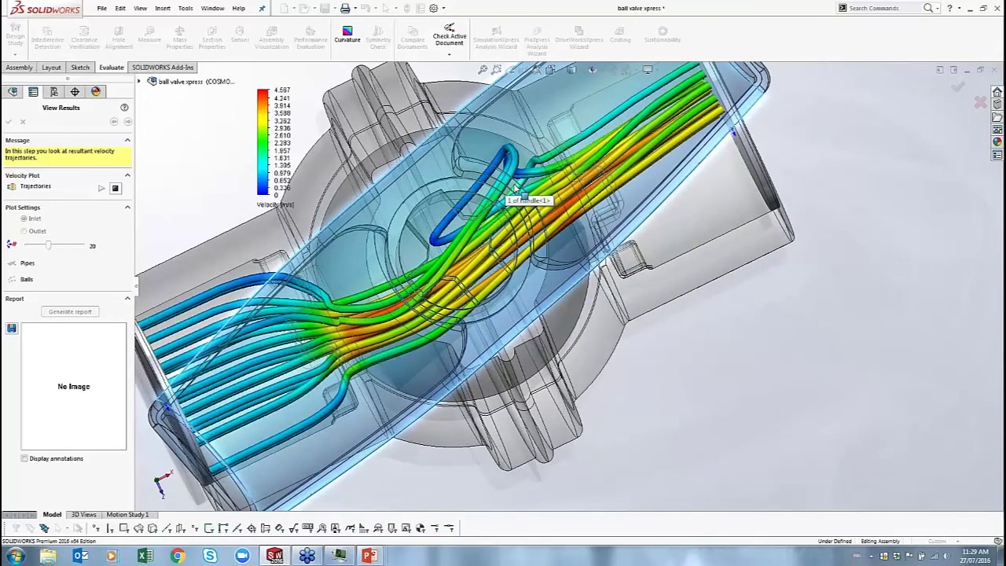
scroll(514, 188, down, 5)
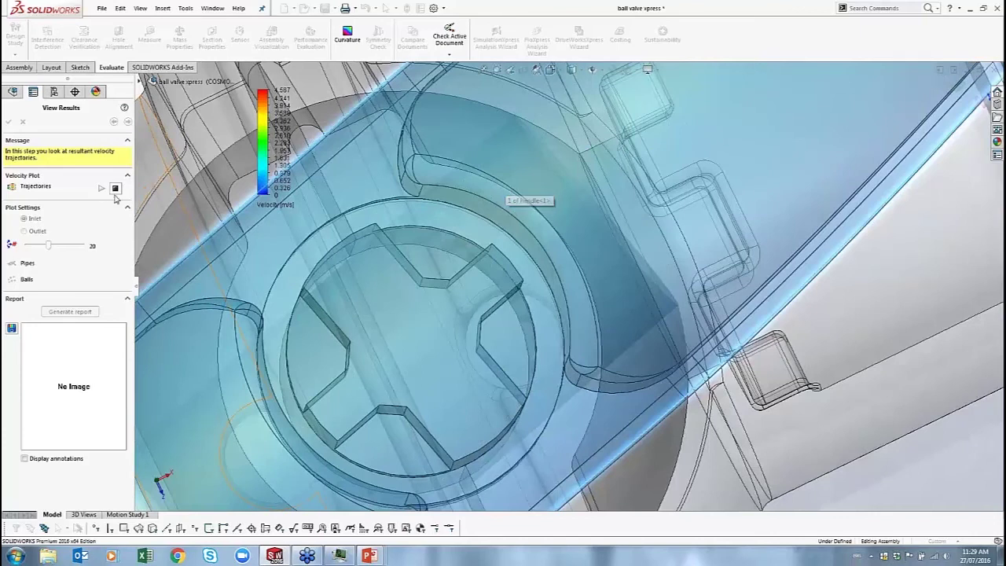
click(115, 189)
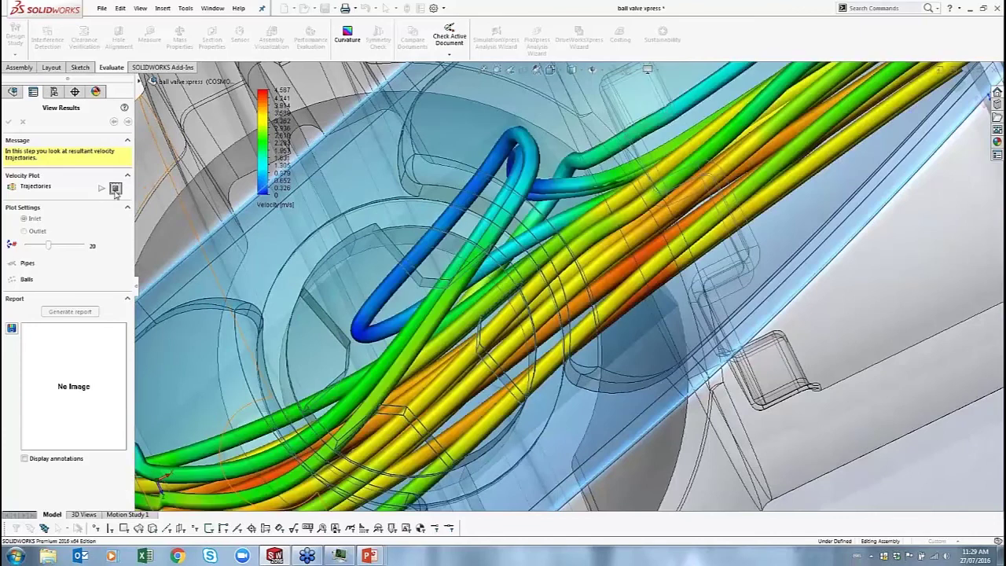
scroll(656, 350, up, 10)
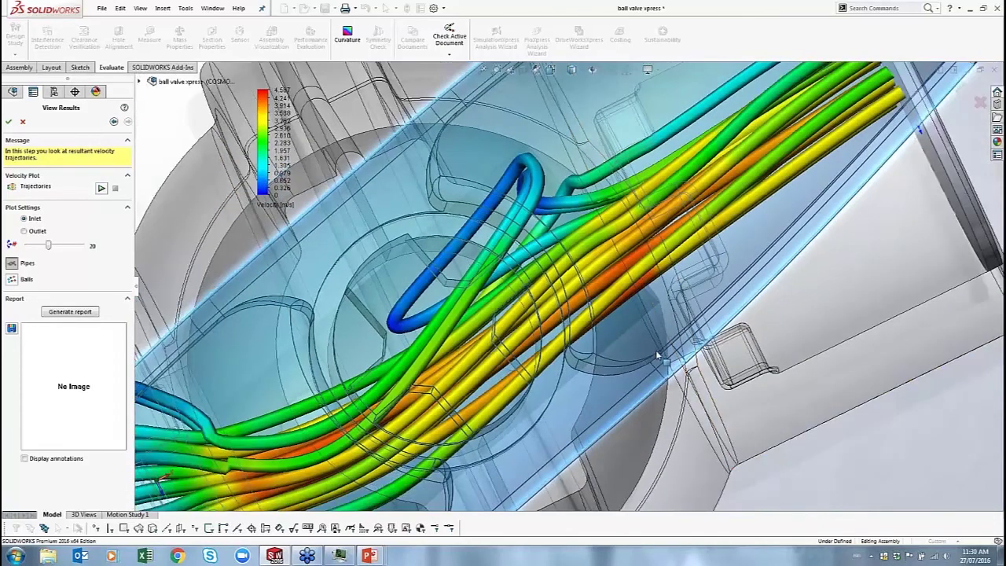
scroll(589, 418, down, 3)
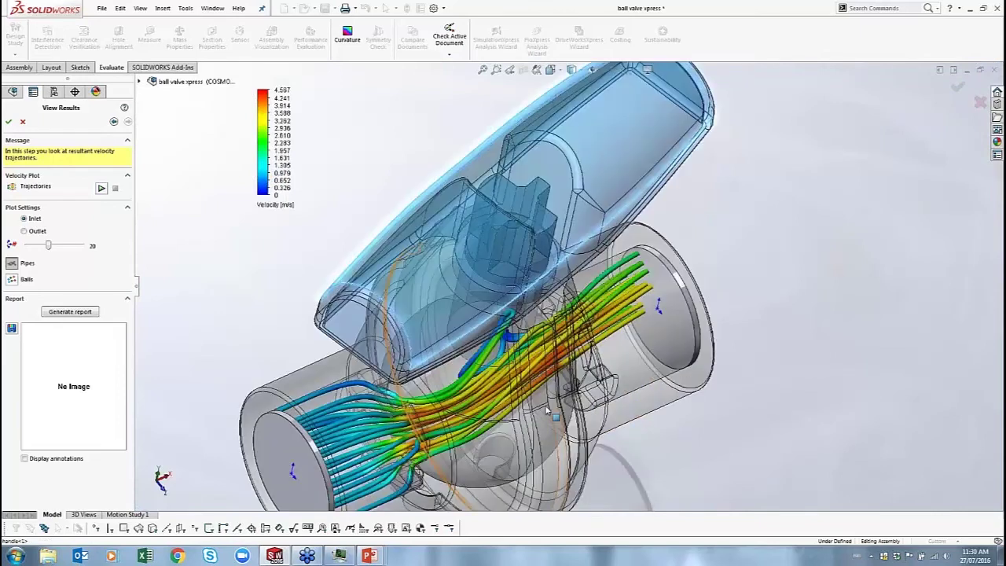
- Set the number of flow trajectories to 50 and view them from both sides of the valve
scroll(548, 409, down, 1)
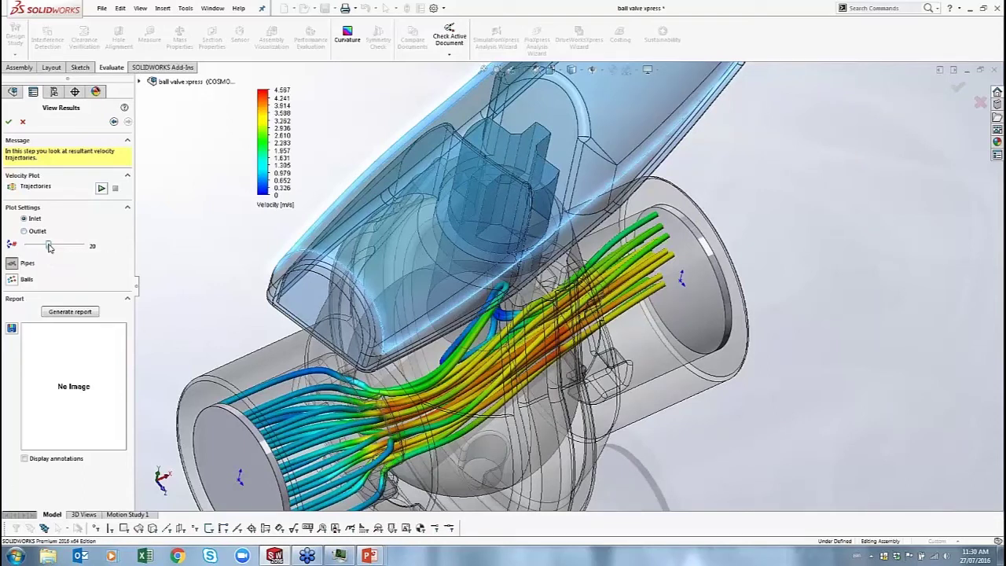
drag(49, 246, 105, 253)
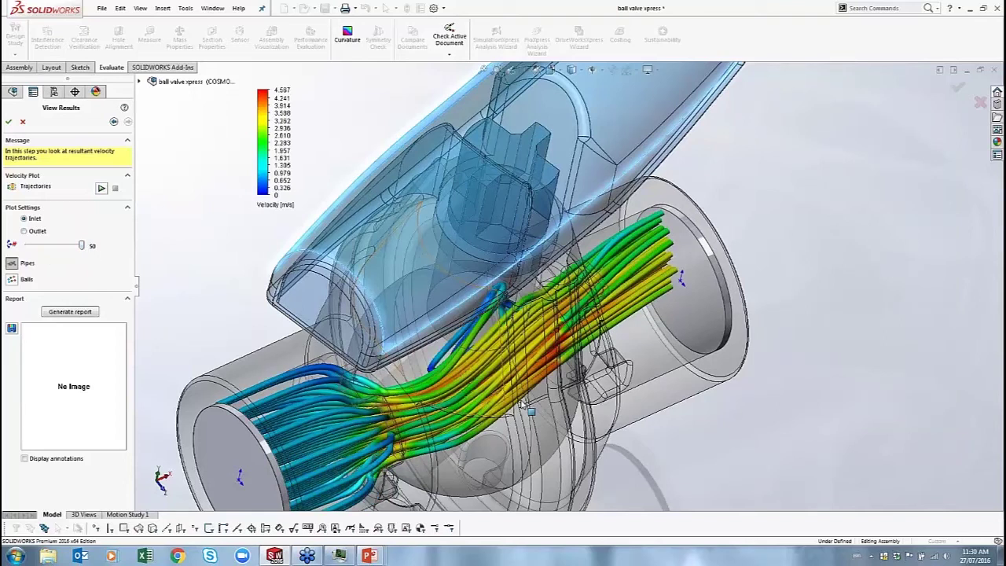
middle_drag(531, 410, 519, 417)
key(ctrl+shift+z)
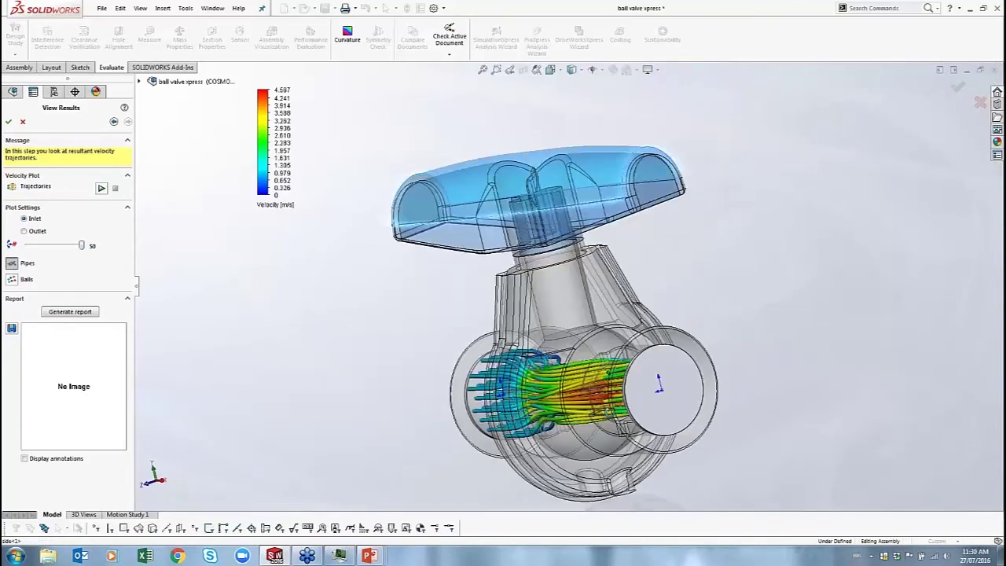
key(ctrl+shift+z)
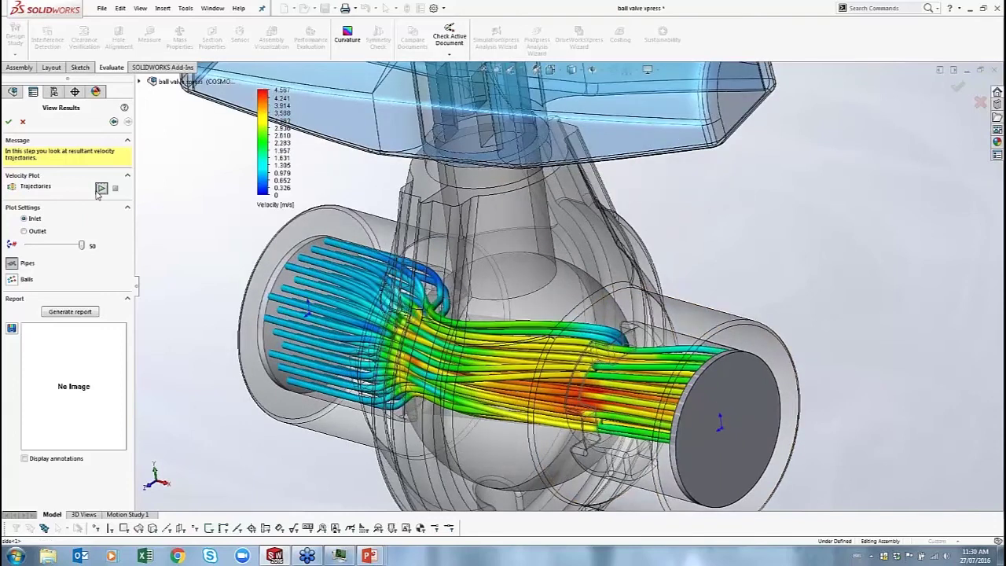
- Play the trajectories animation, examine the flow at the outlet side of the ball up close, and stop it
click(101, 189)
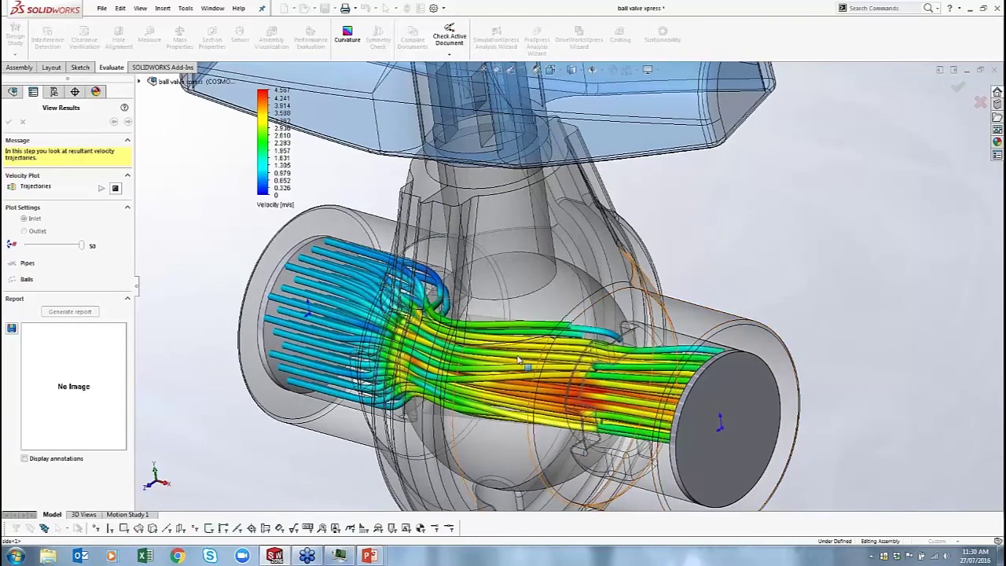
middle_drag(518, 360, 538, 412)
scroll(447, 292, down, 5)
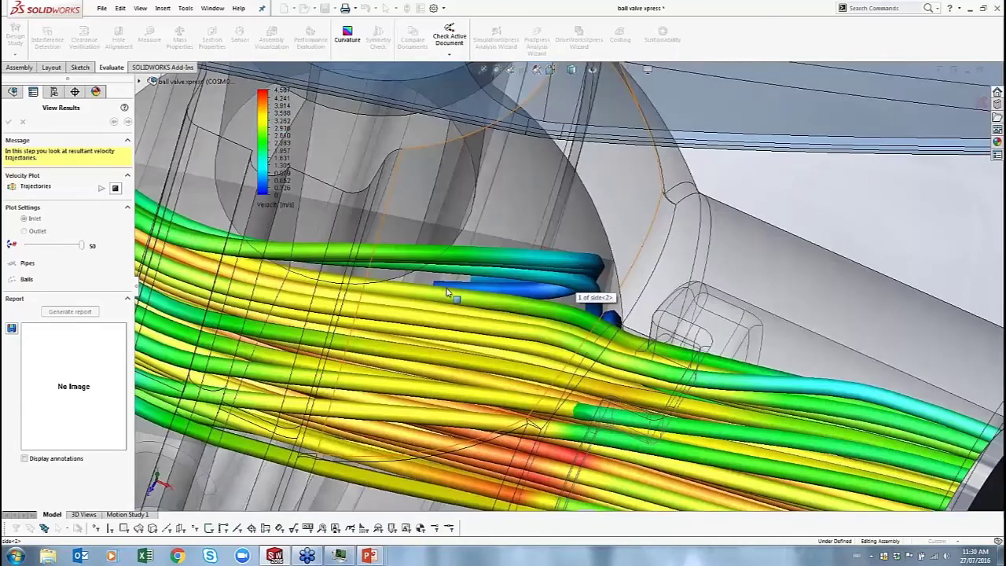
middle_drag(447, 293, 452, 259)
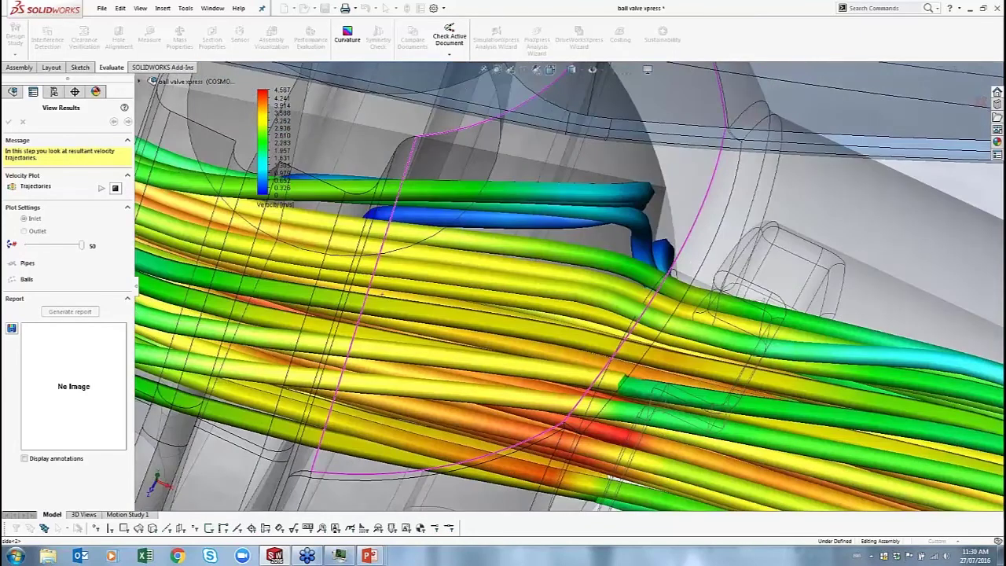
middle_drag(383, 294, 330, 260)
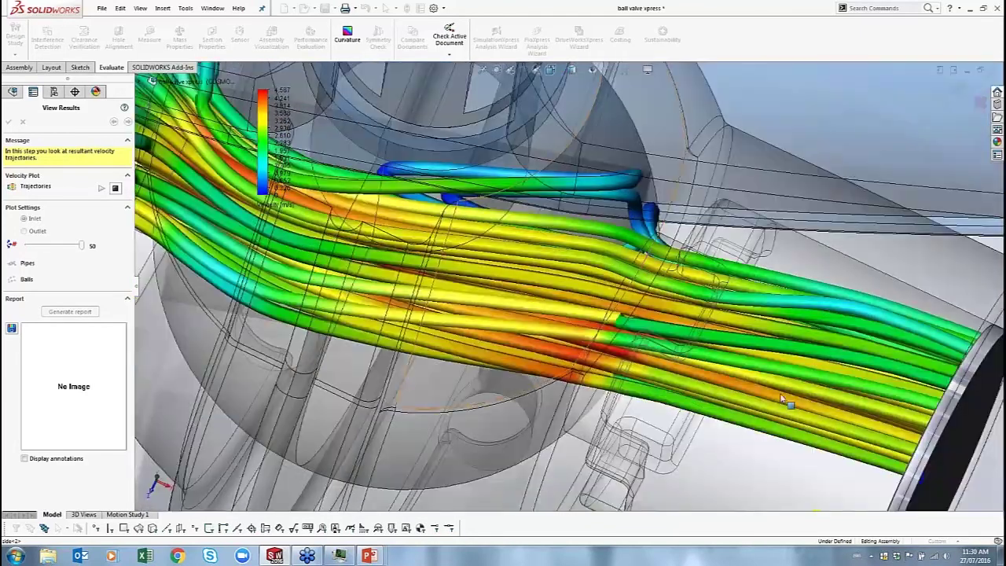
click(115, 190)
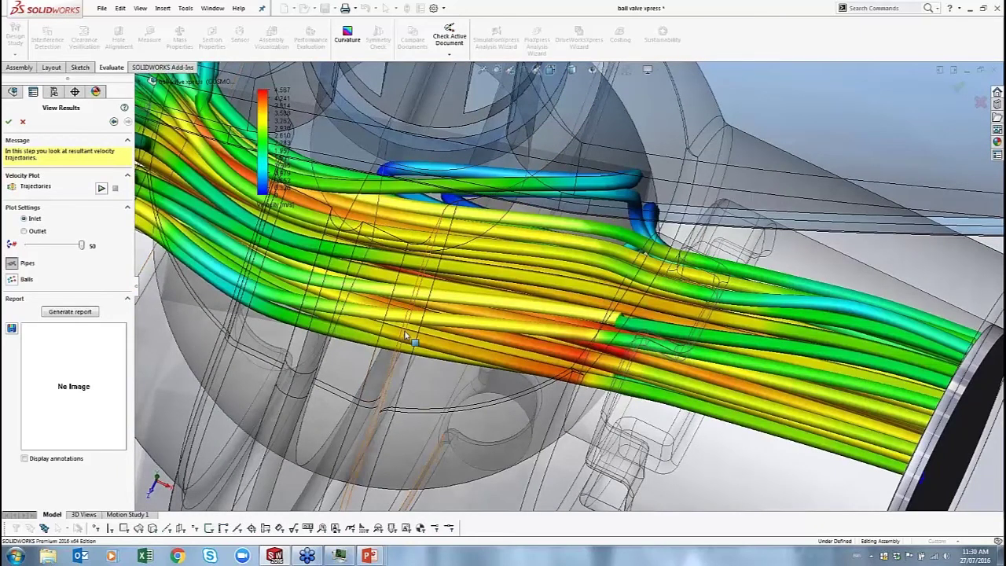
- Replay the trajectories animation, follow the flow from the inlet through the ball's bore, and stop it
scroll(407, 336, down, 3)
middle_drag(408, 335, 281, 362)
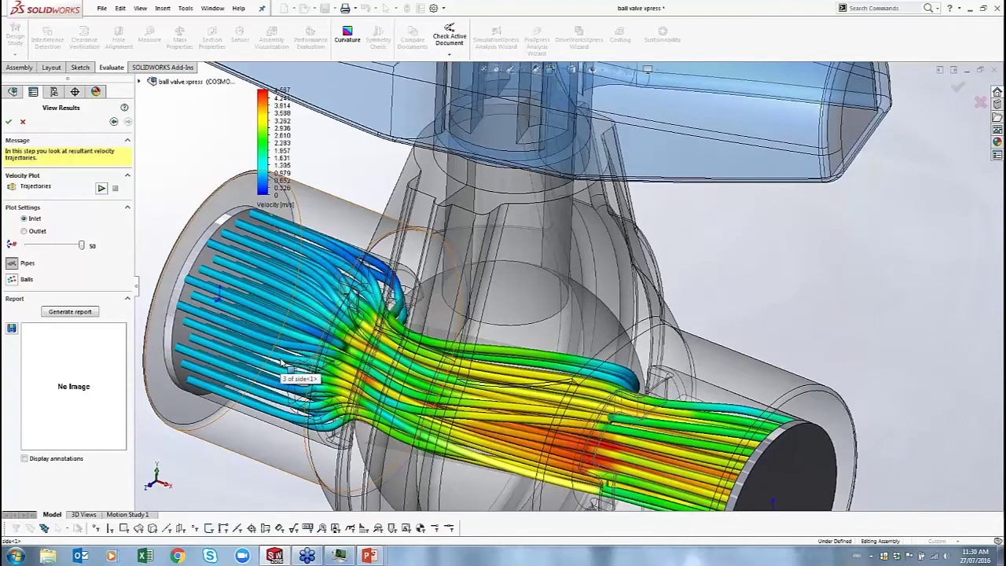
click(103, 189)
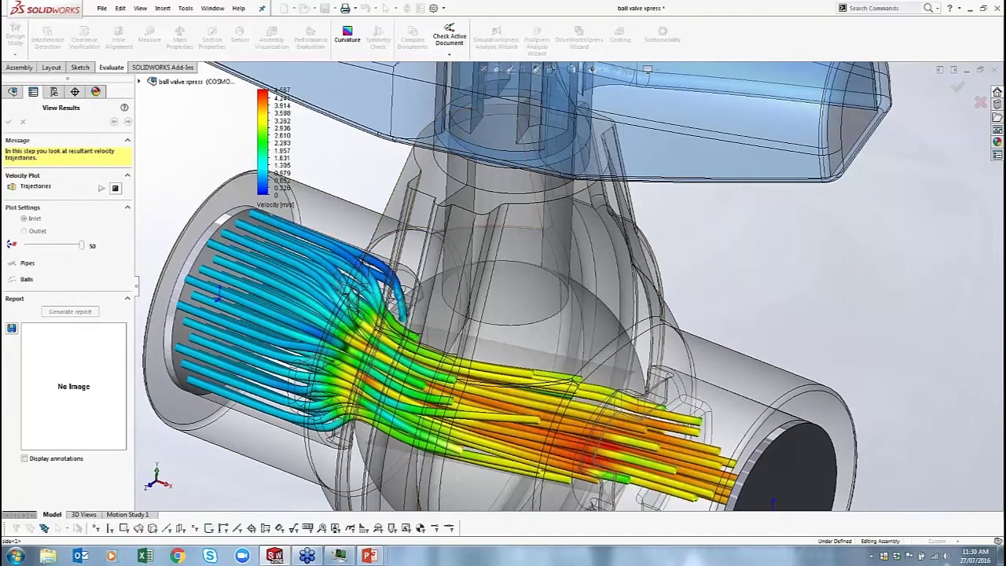
middle_drag(542, 283, 559, 280)
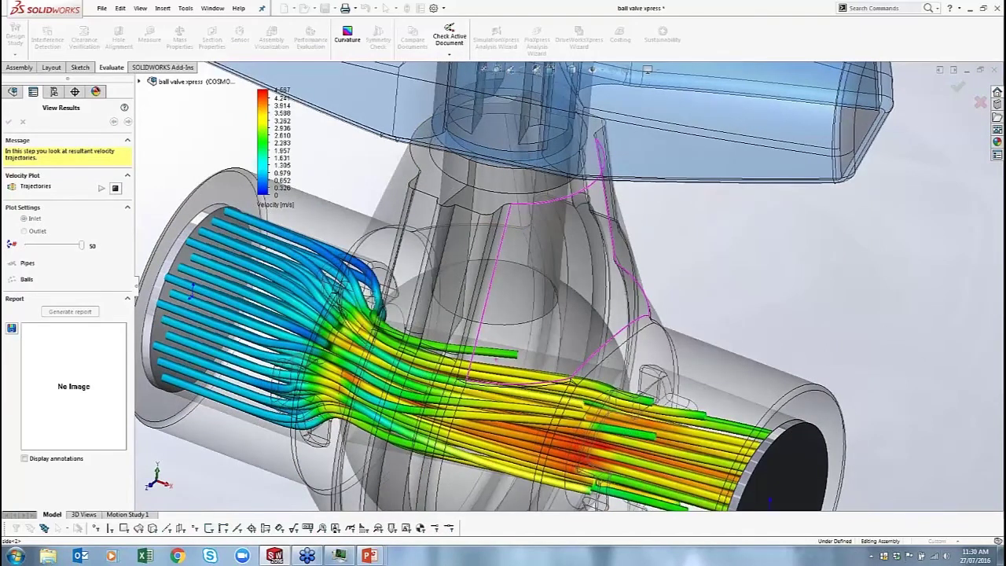
scroll(583, 332, down, 5)
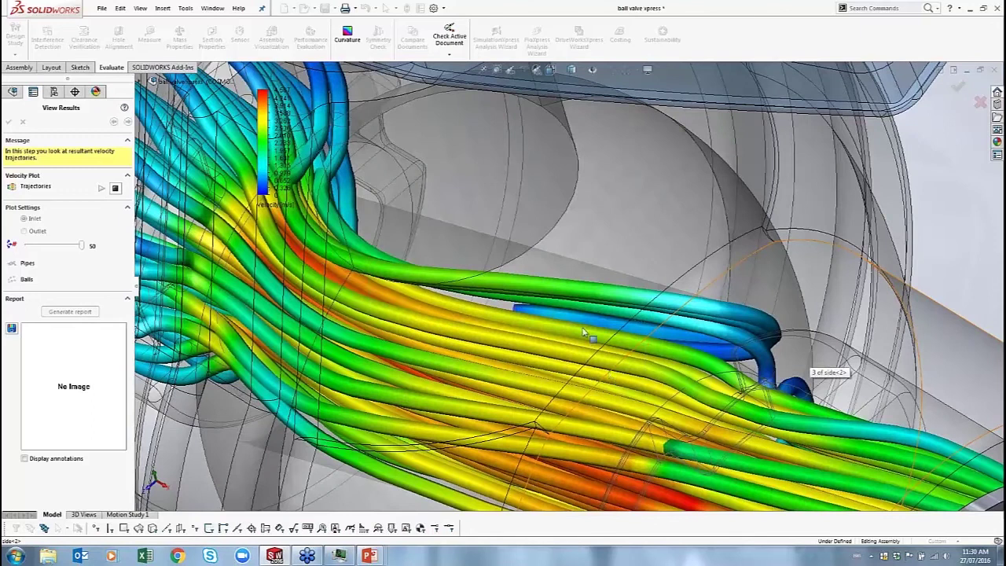
click(116, 189)
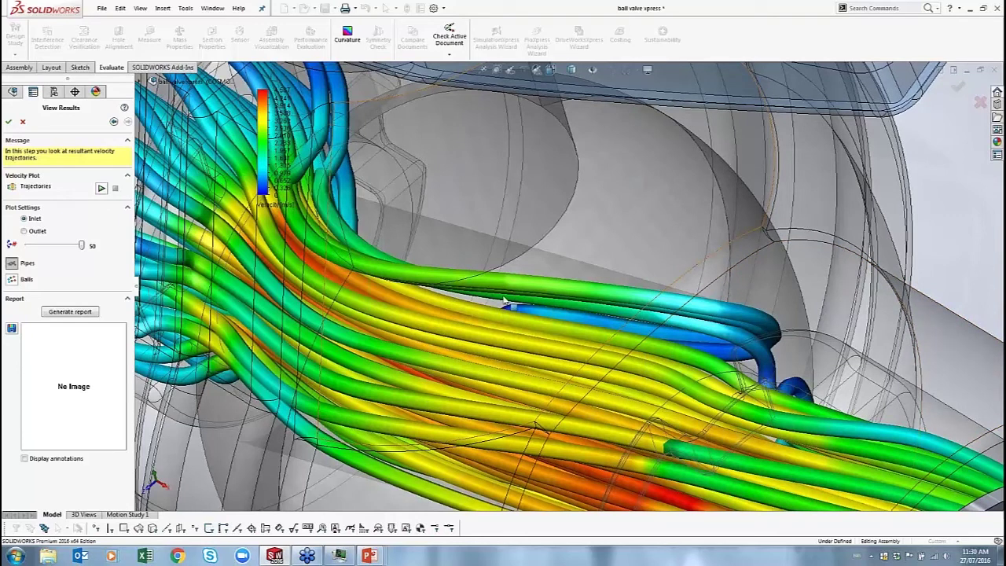
scroll(504, 302, up, 2)
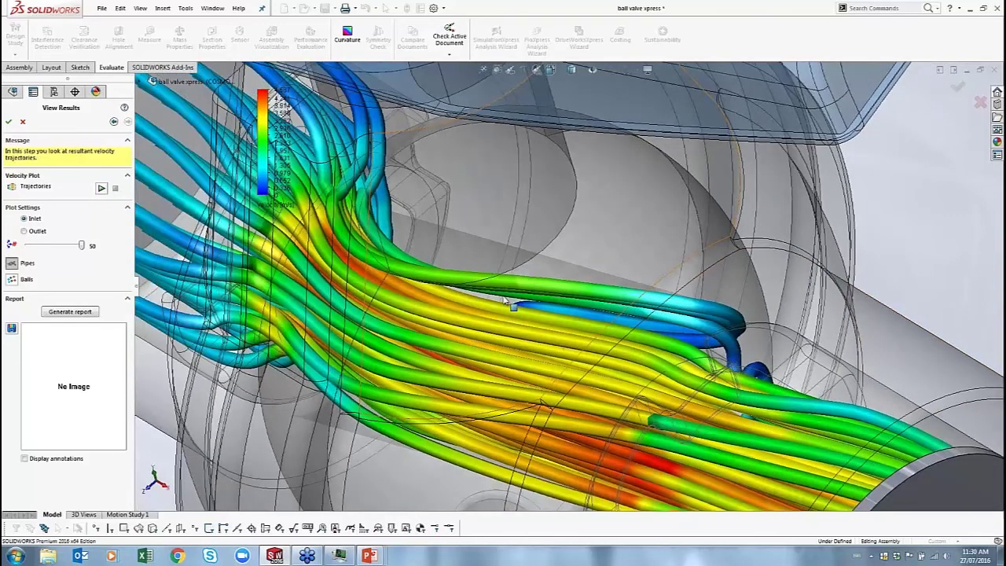
- Display the trajectories as balls and play the animation through the valve
key(f)
click(12, 281)
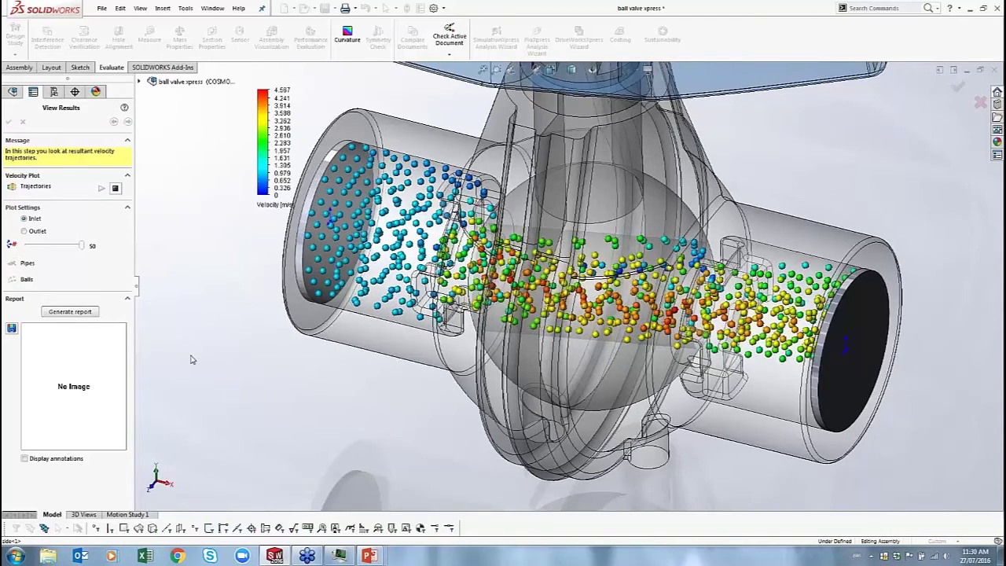
mouse_move(269, 426)
middle_down()
mouse_move(302, 419)
mouse_move(260, 409)
middle_up()
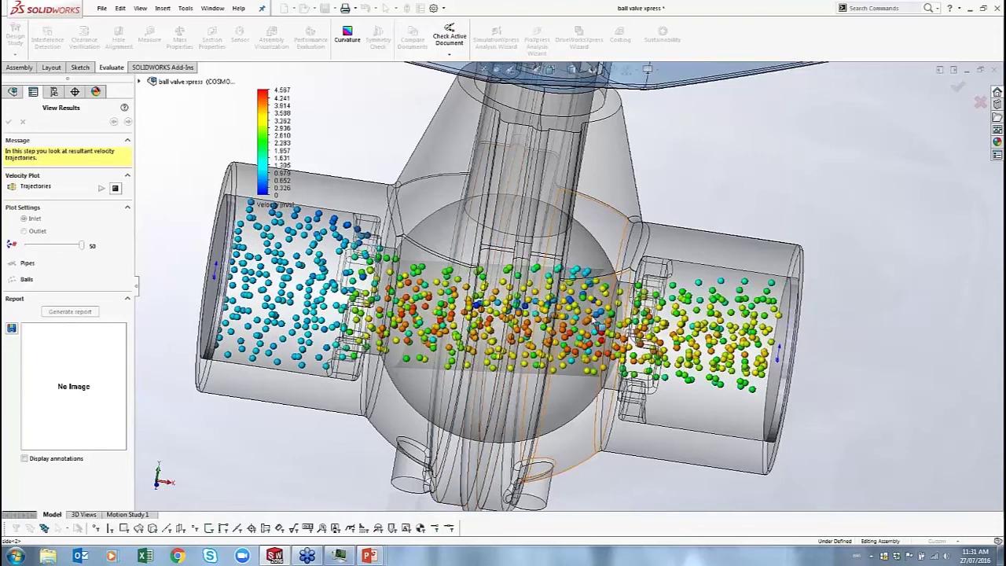
scroll(595, 316, down, 5)
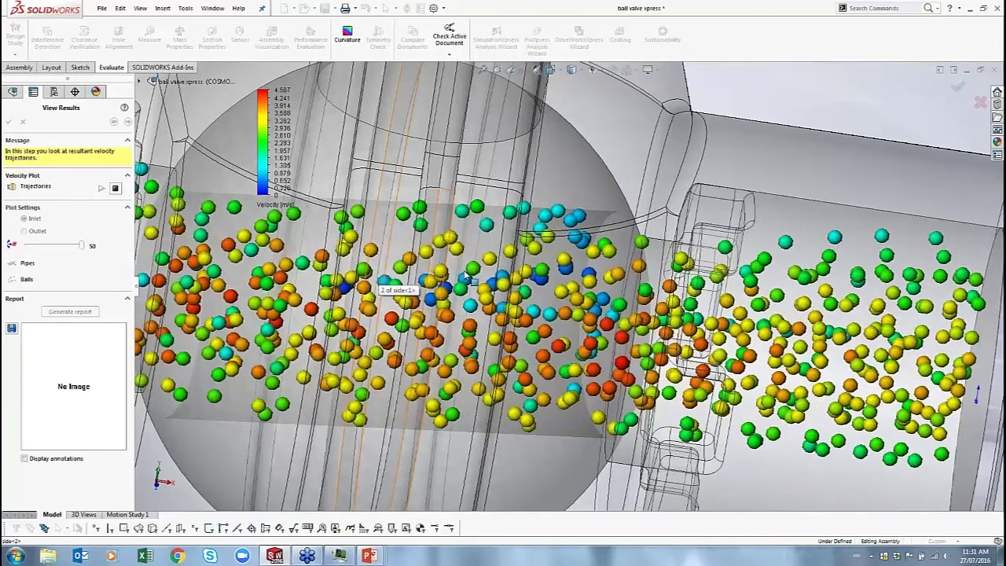
scroll(465, 277, up, 5)
- Examine the animated balls inside the bore from the opposite side, focusing on the area near the outlet
middle_drag(465, 277, 566, 291)
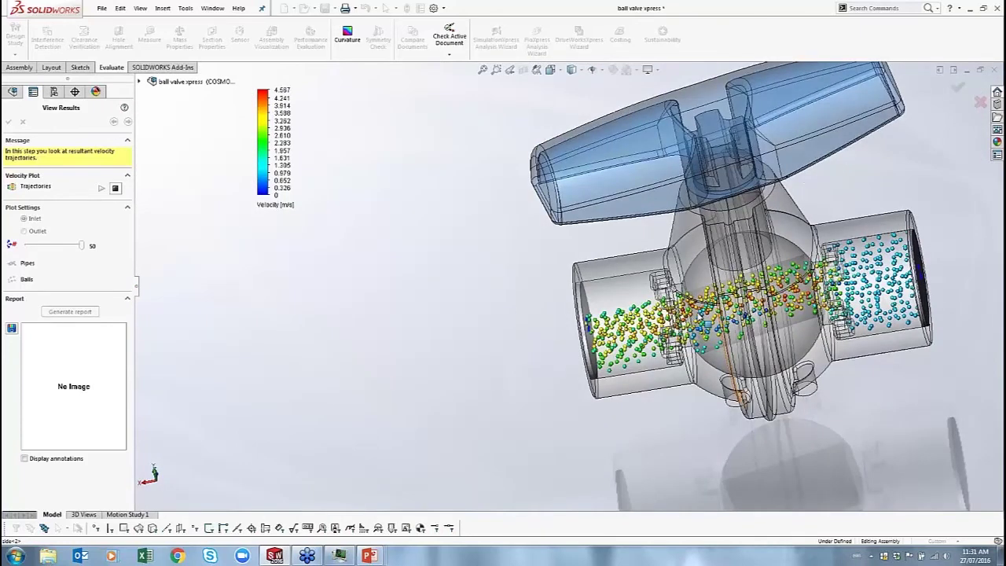
scroll(681, 363, down, 6)
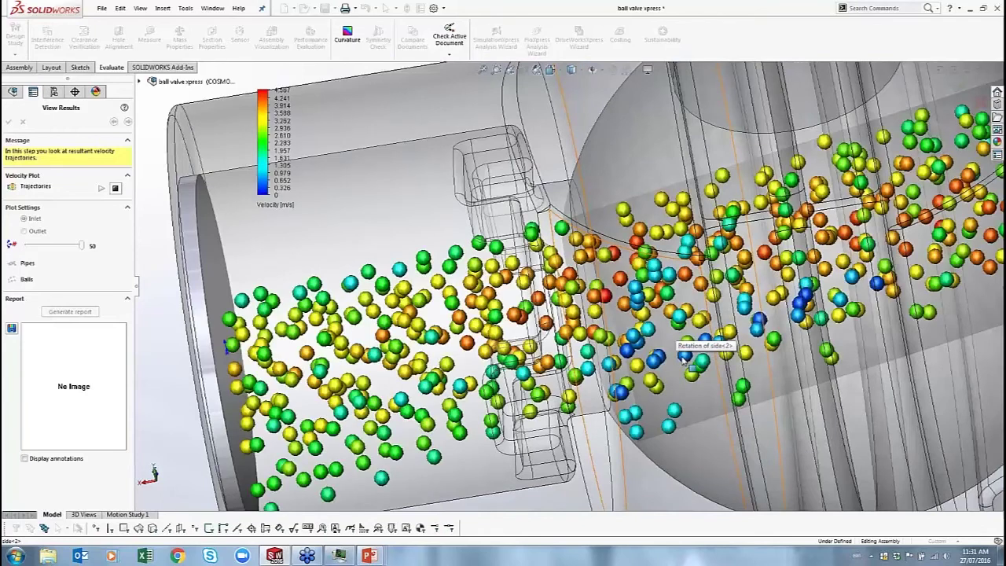
middle_drag(682, 355, 678, 358)
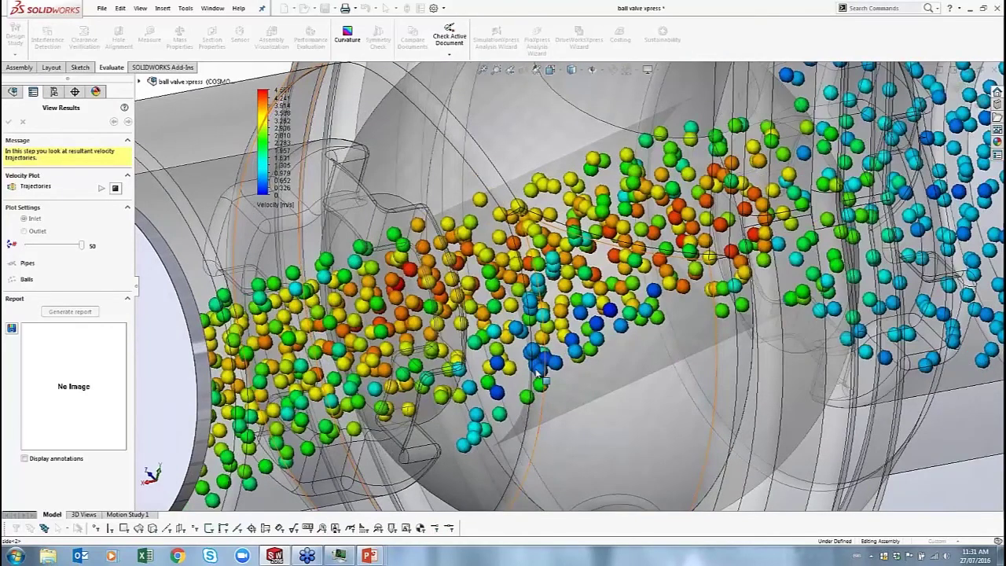
scroll(471, 376, down, 3)
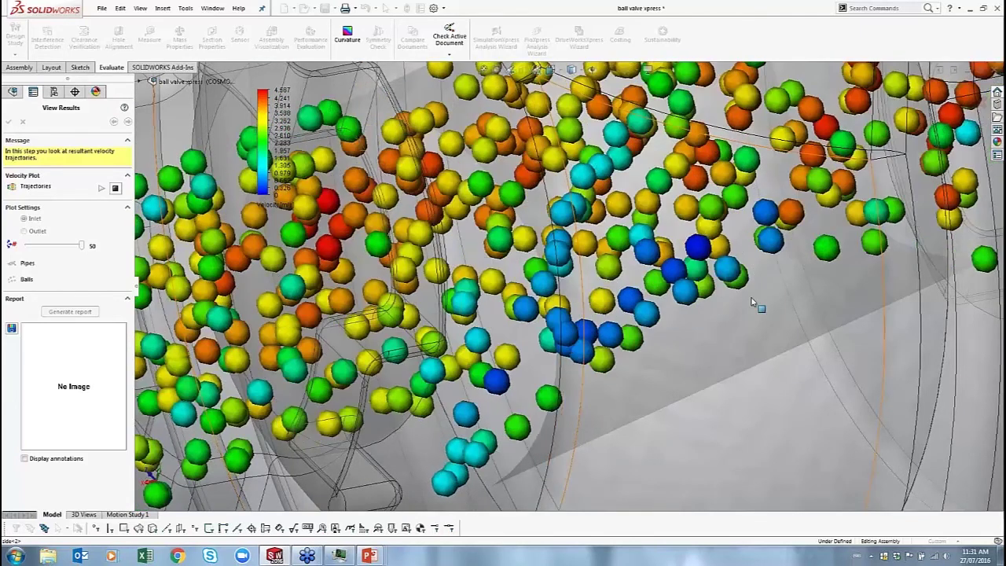
middle_drag(752, 303, 543, 231)
- Examine the ball trajectories across the whole valve against the velocity legend and stop the animation
scroll(637, 333, up, 5)
scroll(548, 313, up, 5)
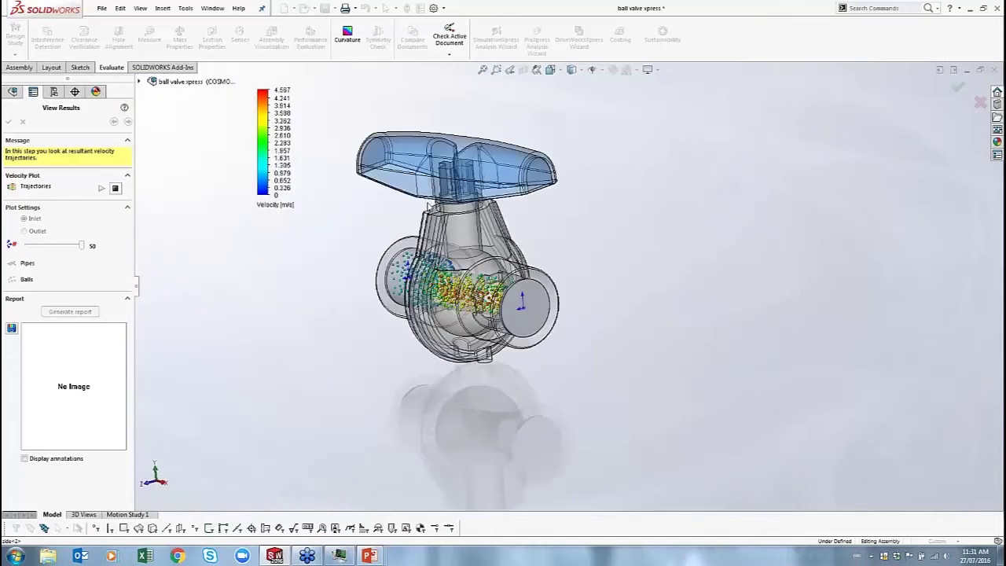
scroll(541, 306, down, 2)
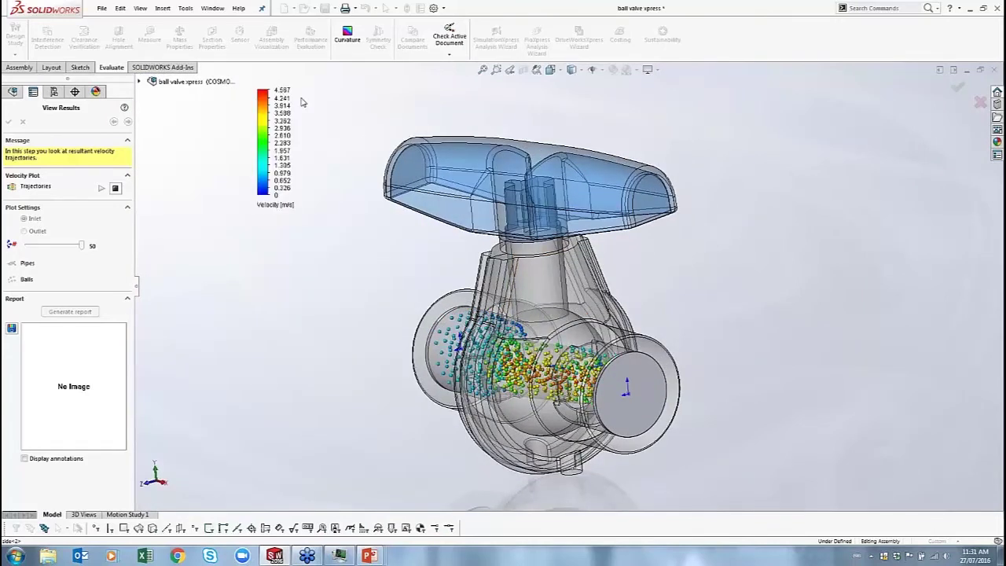
middle_drag(303, 102, 534, 327)
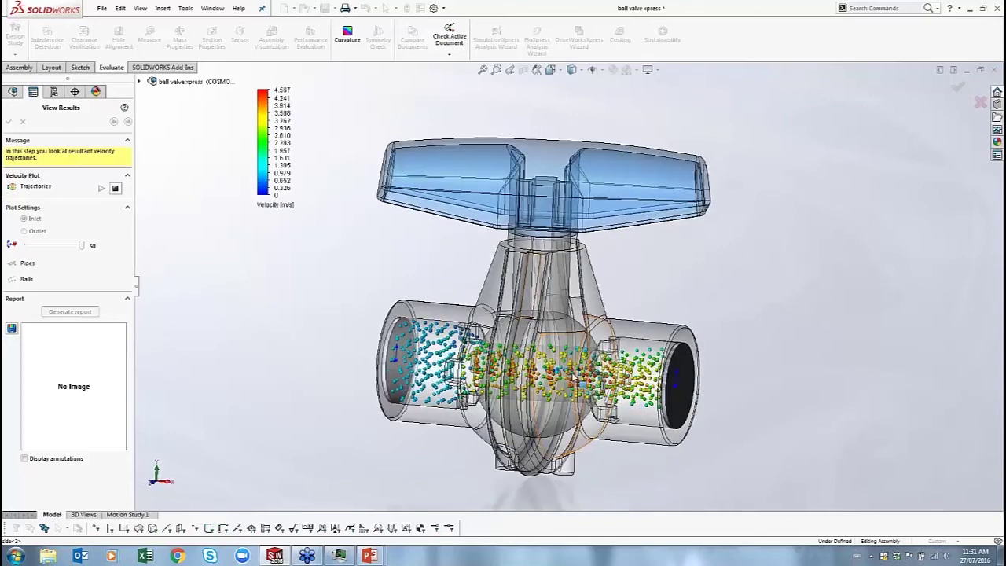
scroll(597, 379, down, 2)
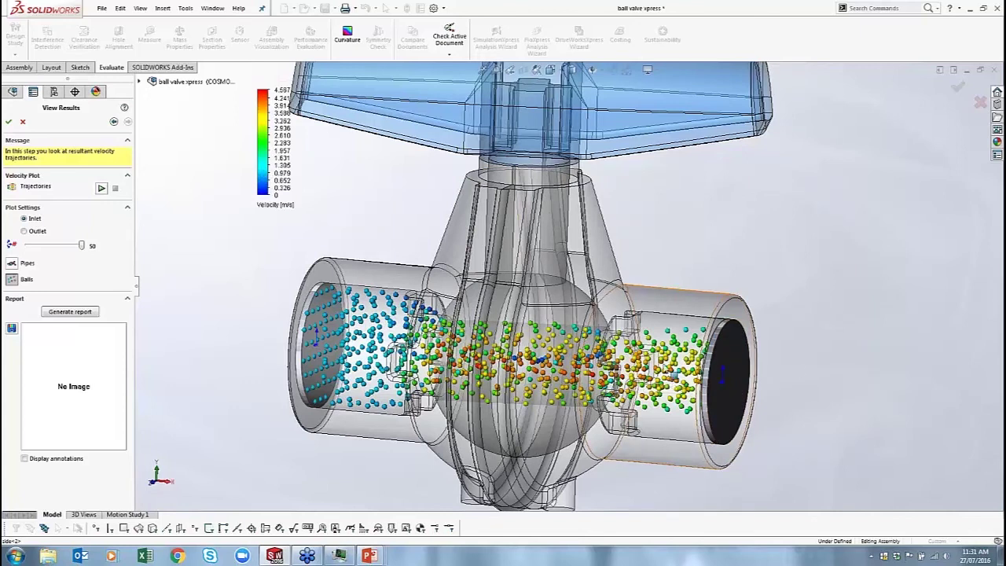
scroll(604, 309, down, 5)
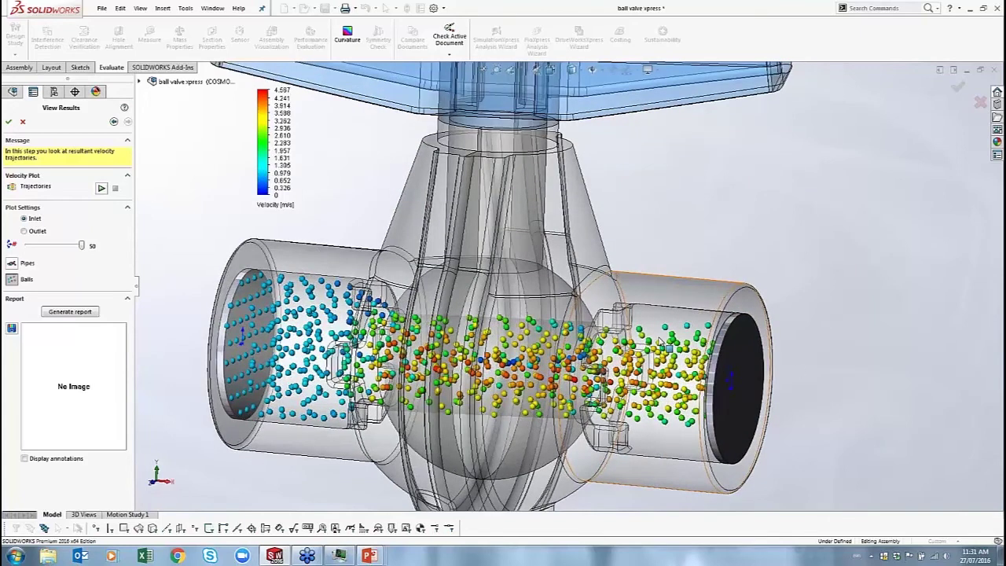
scroll(605, 309, up, 5)
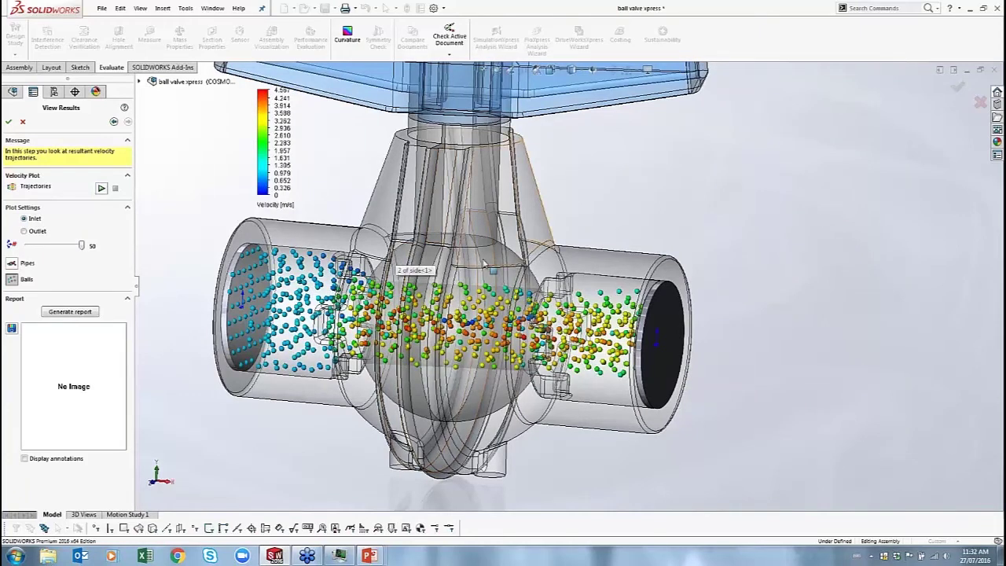
scroll(484, 285, up, 3)
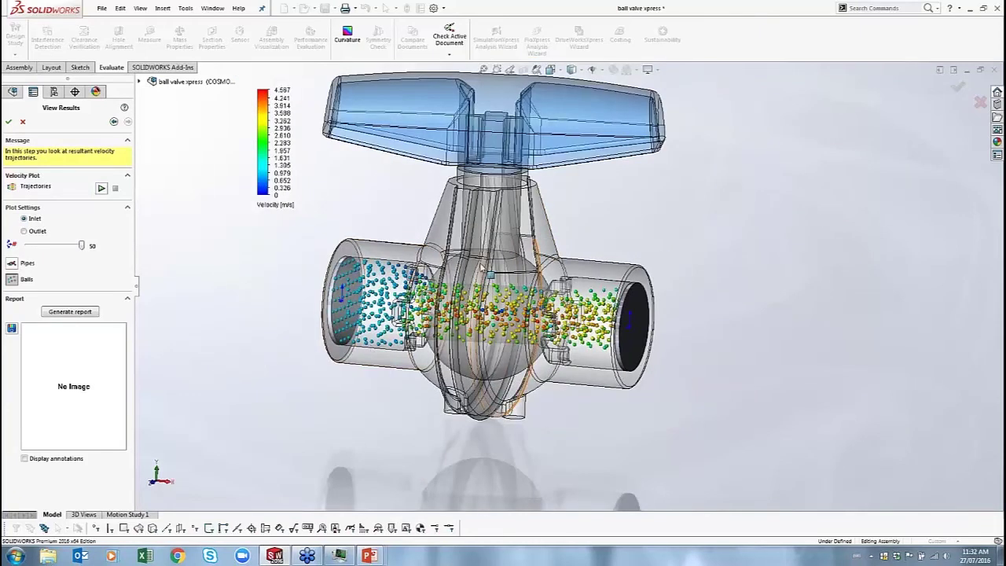
scroll(453, 236, down, 2)
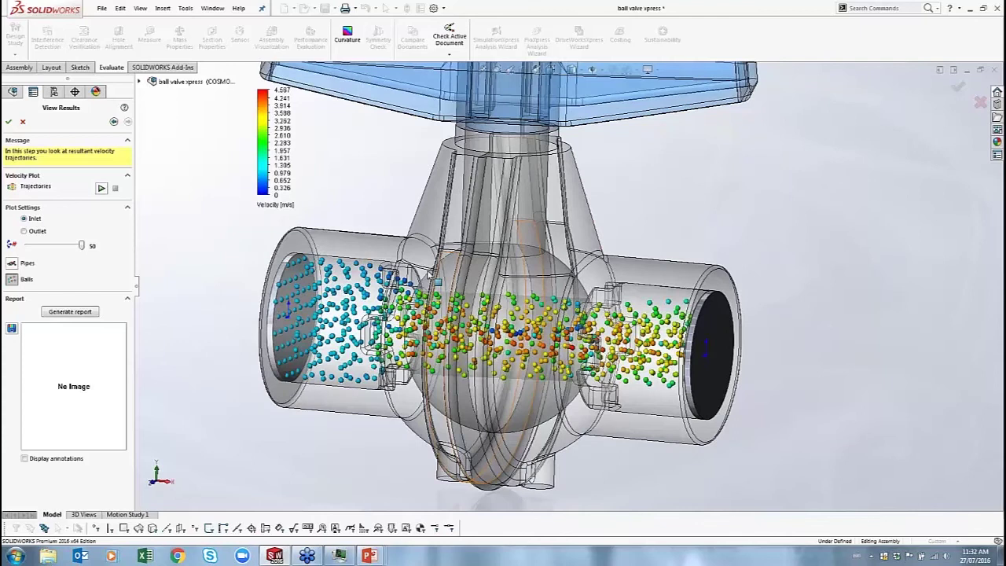
- Capture one report image of the trajectories as balls and another with them displayed as pipes
middle_drag(484, 314, 471, 334)
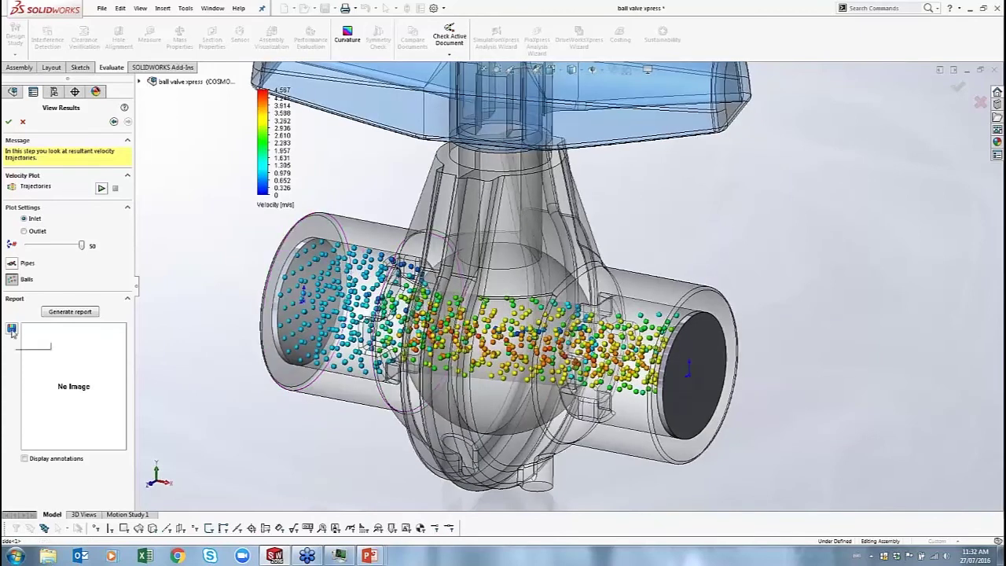
click(12, 263)
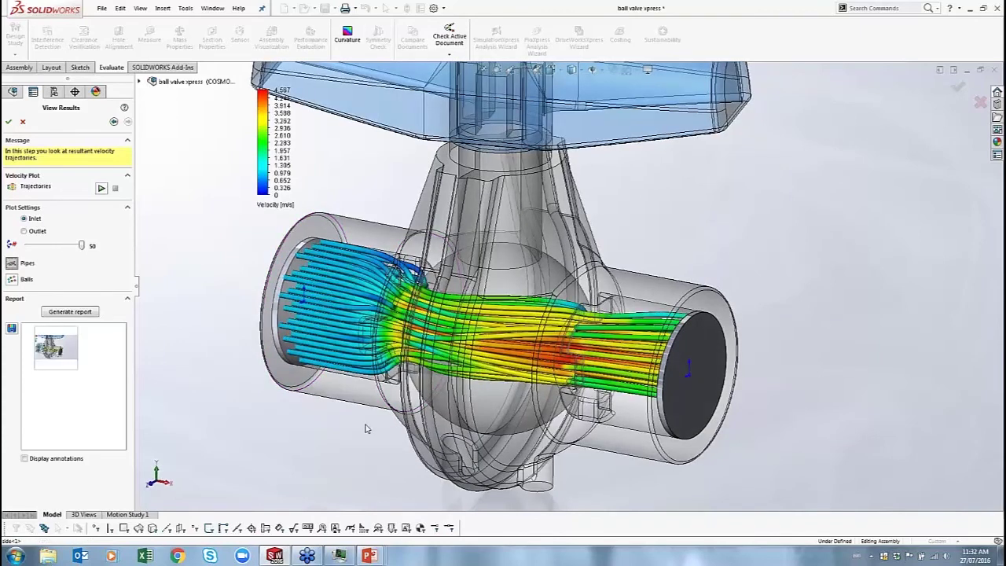
click(12, 328)
- Plot the trajectories from the outlet for comparison and return them to the inlet
click(37, 231)
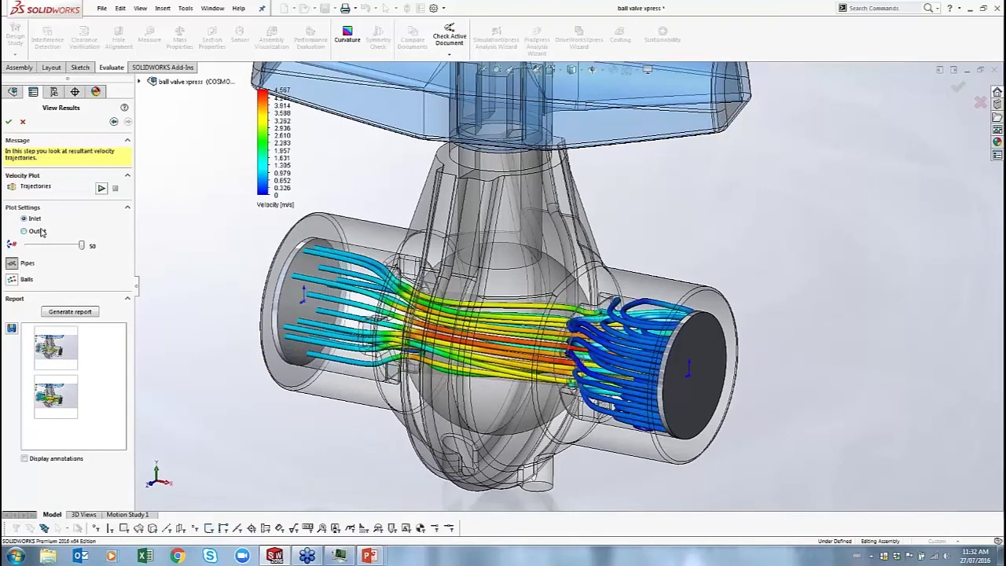
click(37, 231)
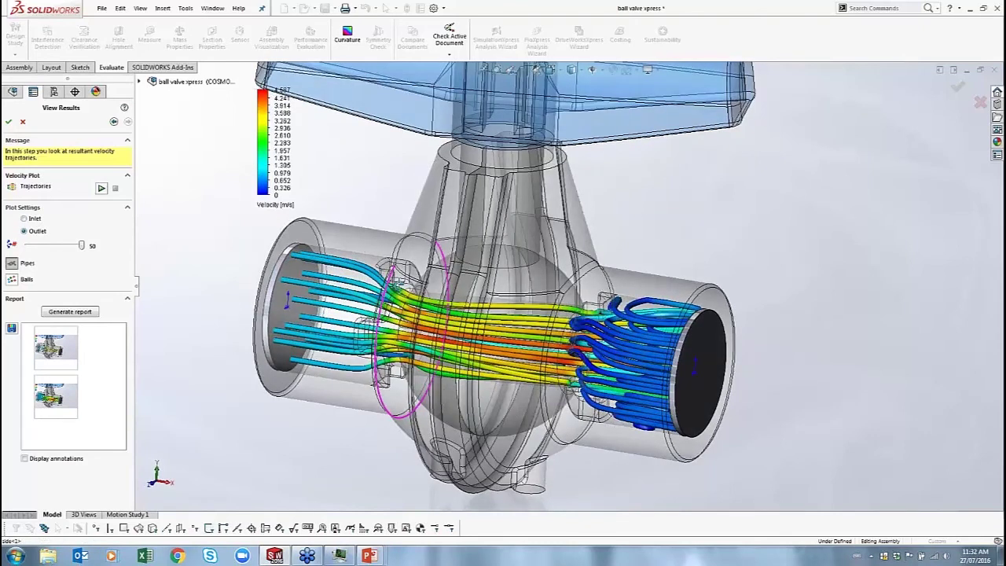
click(30, 219)
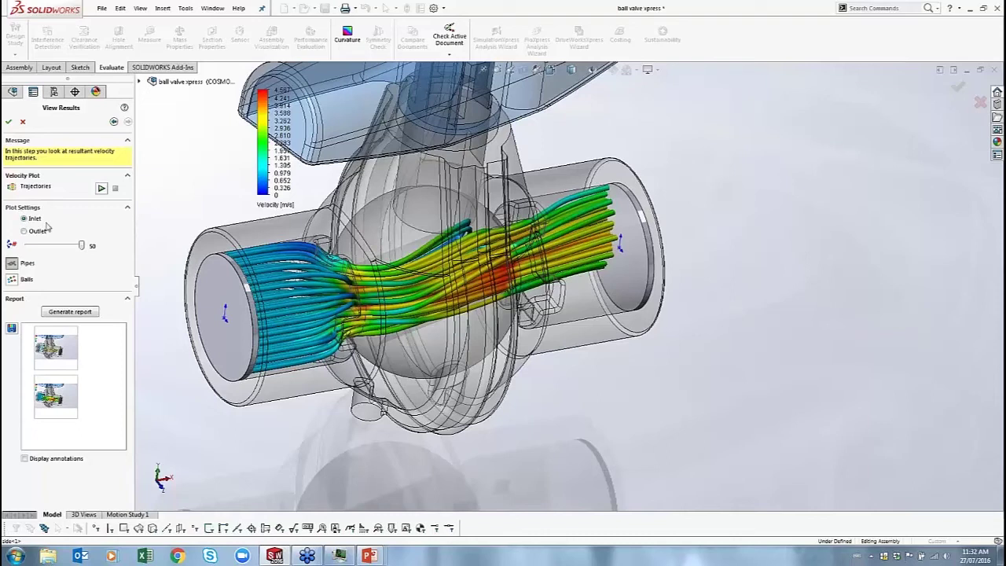
- Plot the pipe trajectories from the outlet, play them, examine the flow close up at the valve's outlet end, and stop playback
click(36, 231)
click(101, 188)
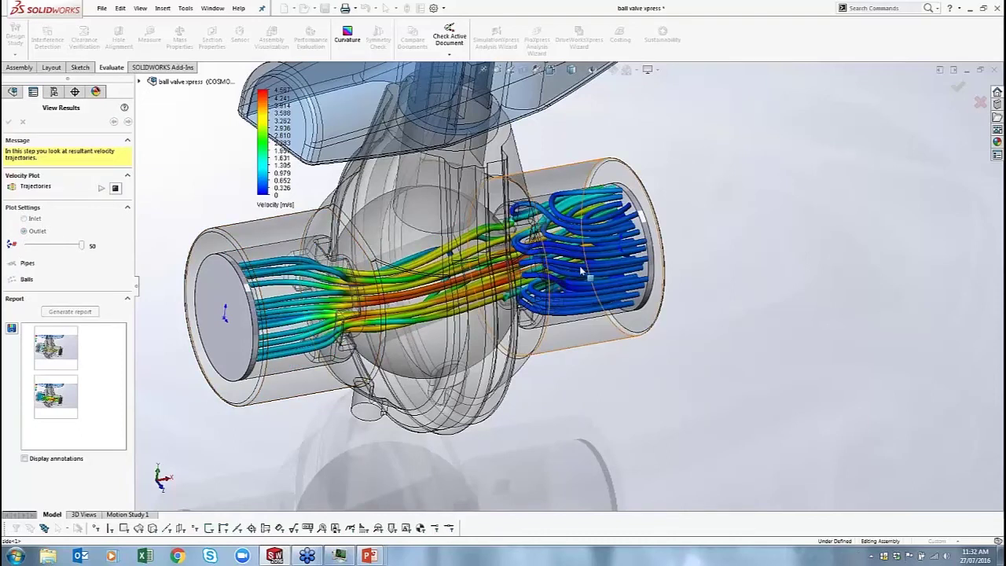
middle_drag(582, 271, 601, 260)
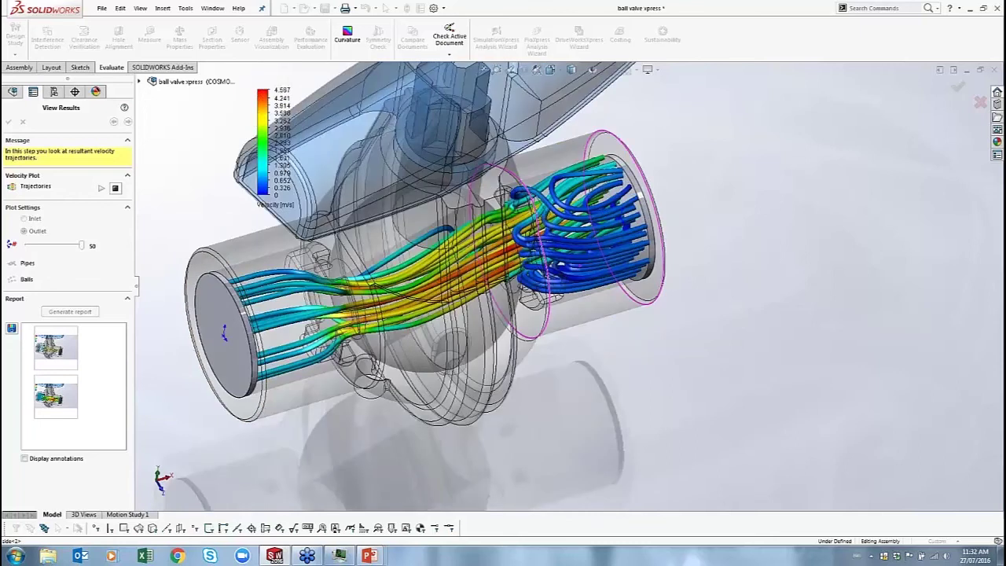
scroll(566, 215, down, 5)
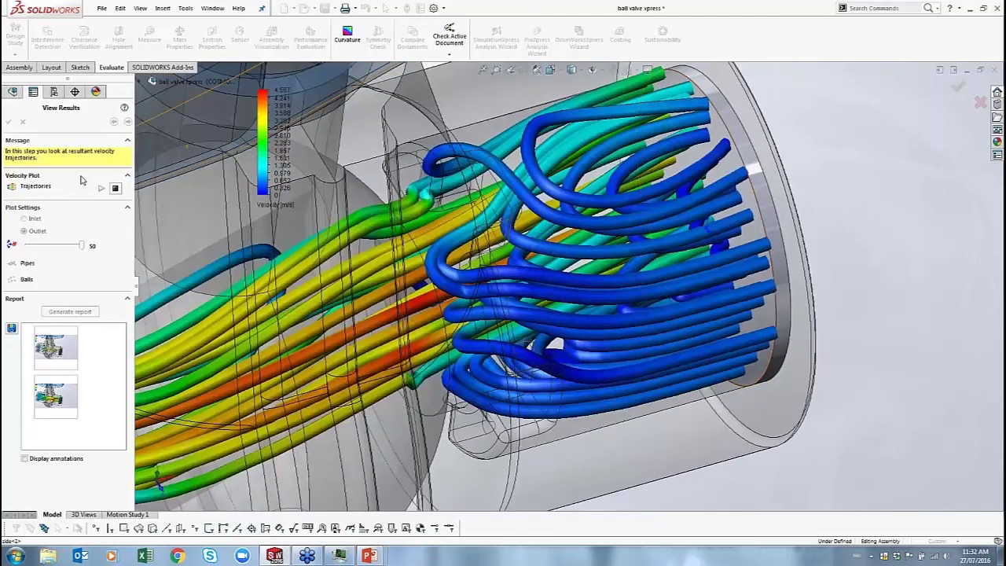
click(116, 190)
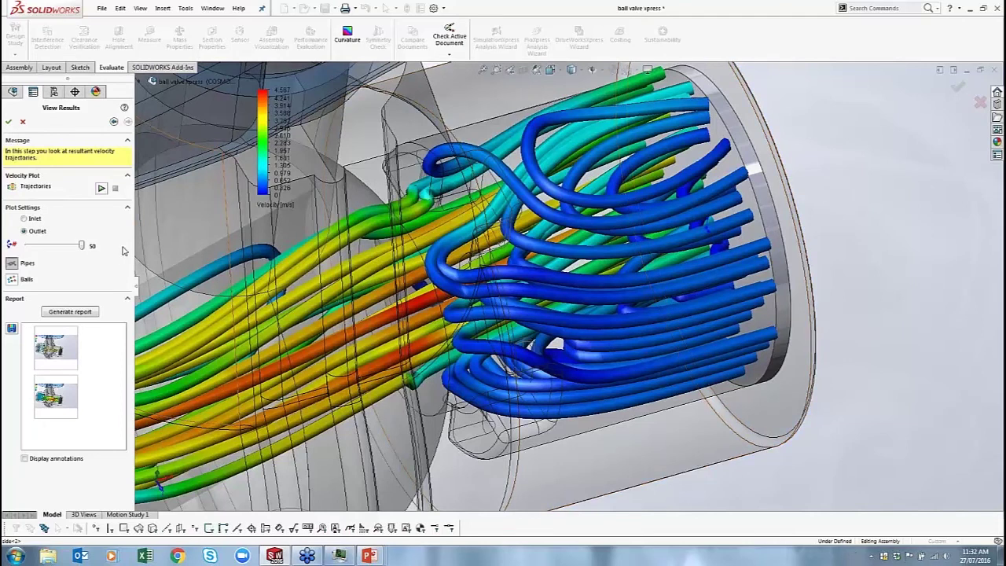
- Generate the FloXpress report and review its boundary conditions, results table and both captured trajectory images
click(63, 313)
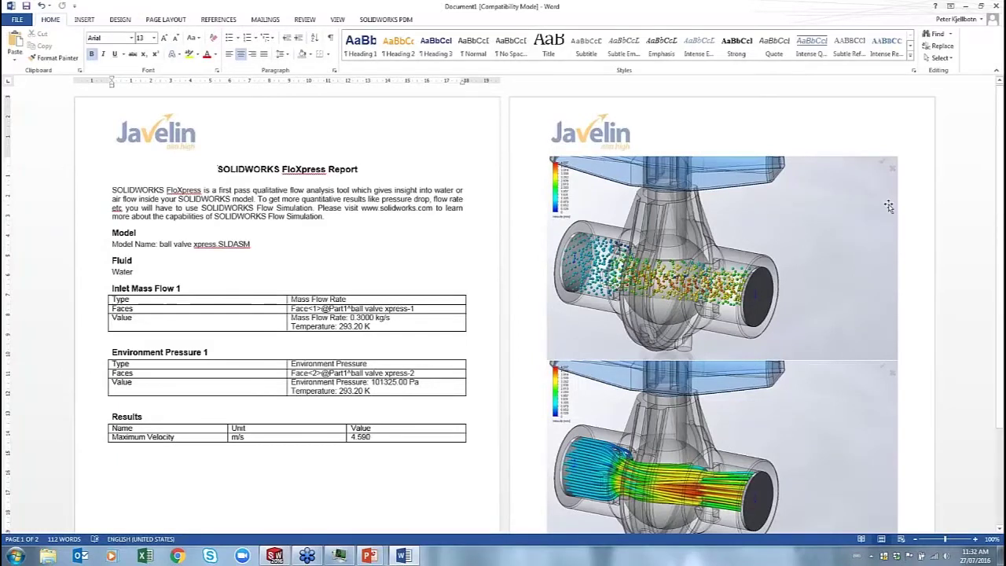
scroll(891, 265, down, 3)
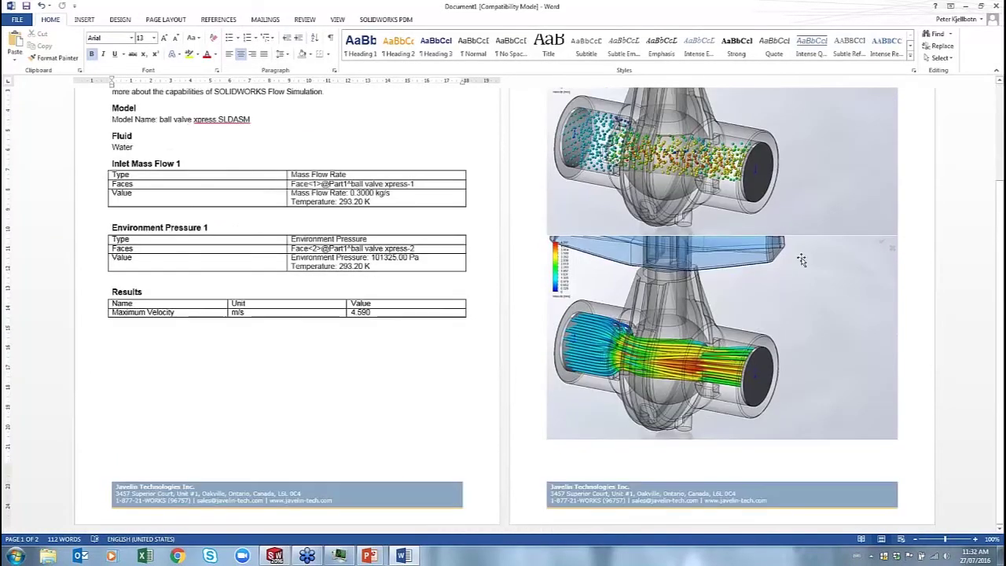
scroll(755, 256, up, 3)
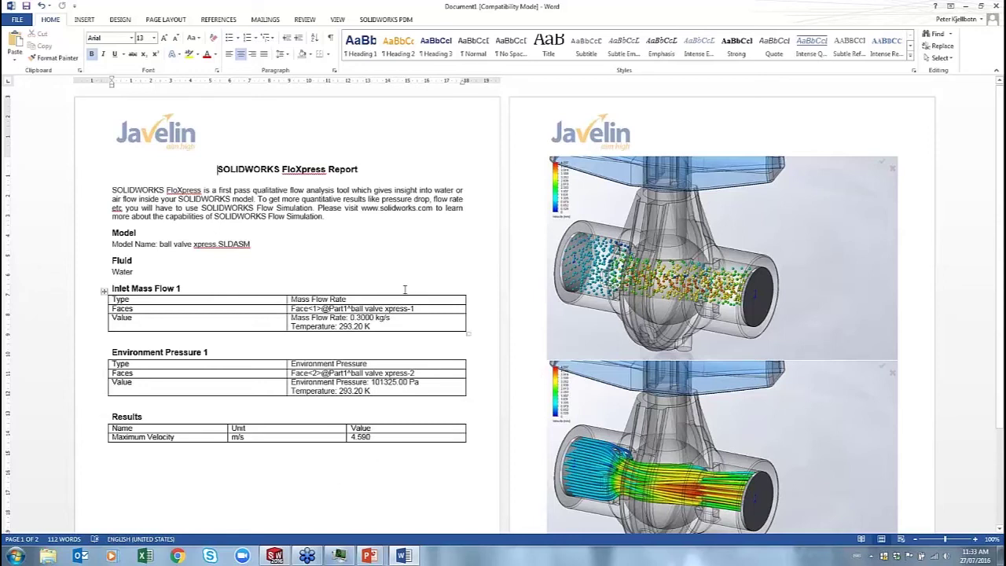
- Close the report document without saving it and exit the FloXpress results of the ball valve
click(997, 6)
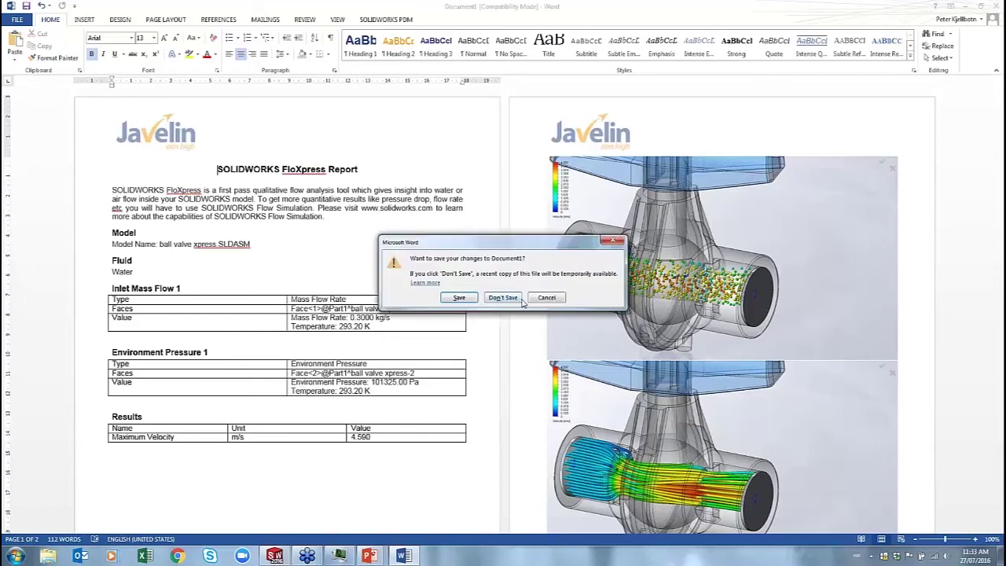
key(Return)
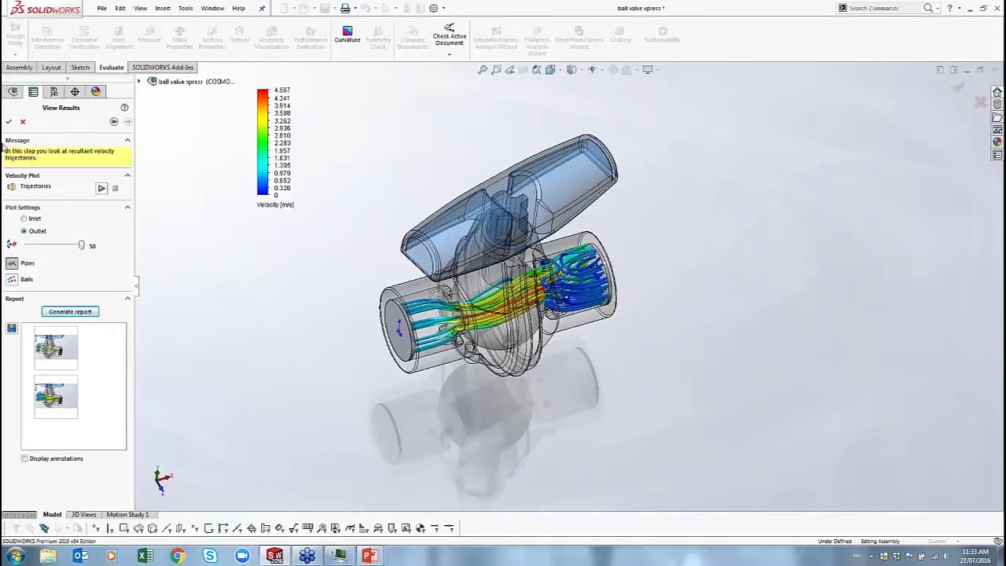
click(23, 124)
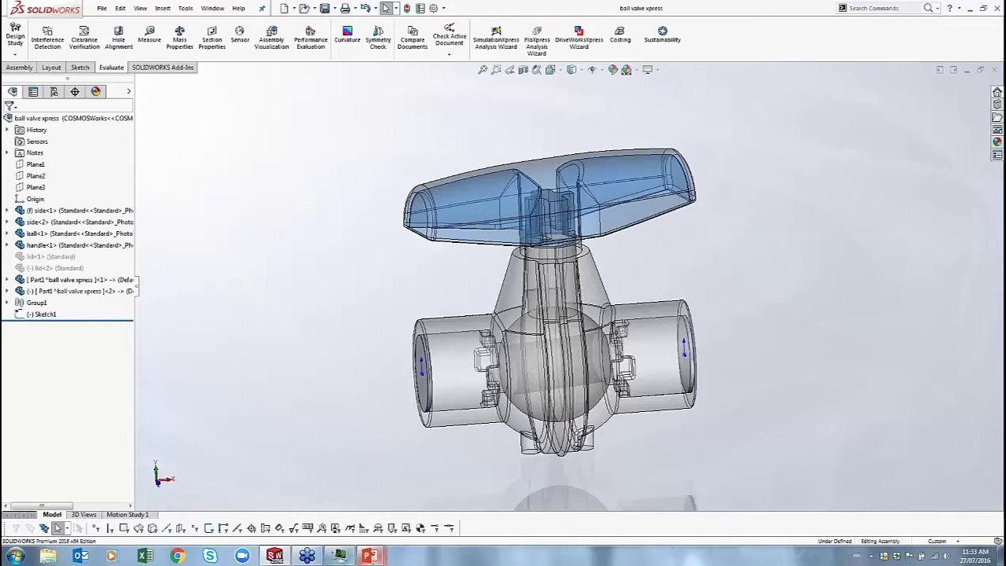
- Switch to the Xpress Webinar New Template presentation in PowerPoint and show the FloXpress Summary slide in full screen
mouse_move(370, 556)
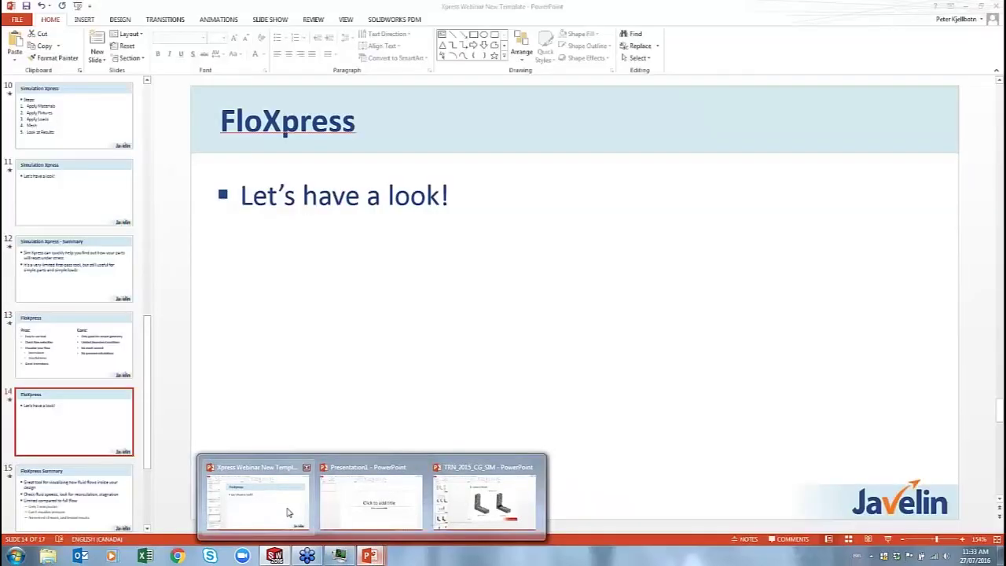
click(288, 513)
click(888, 539)
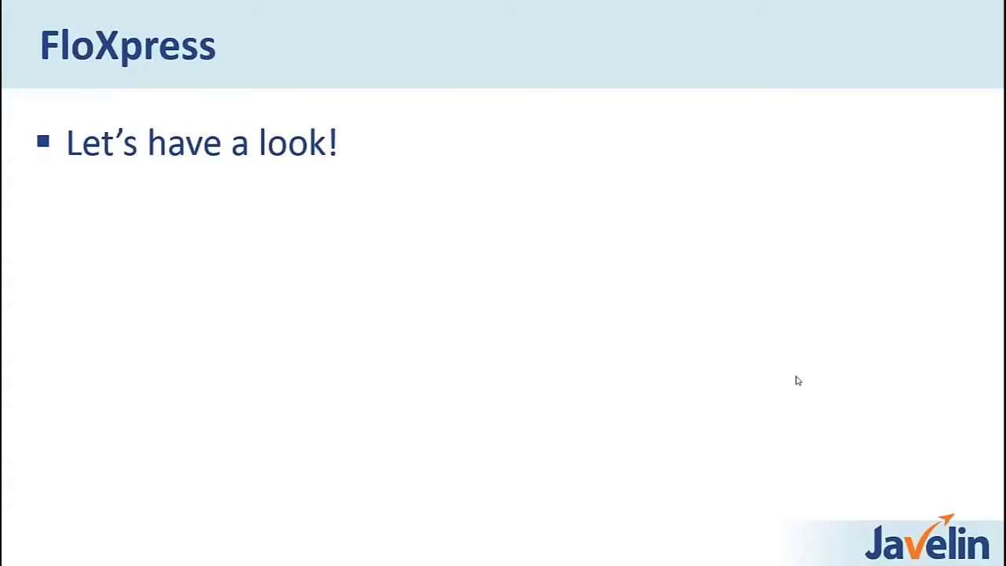
click(796, 381)
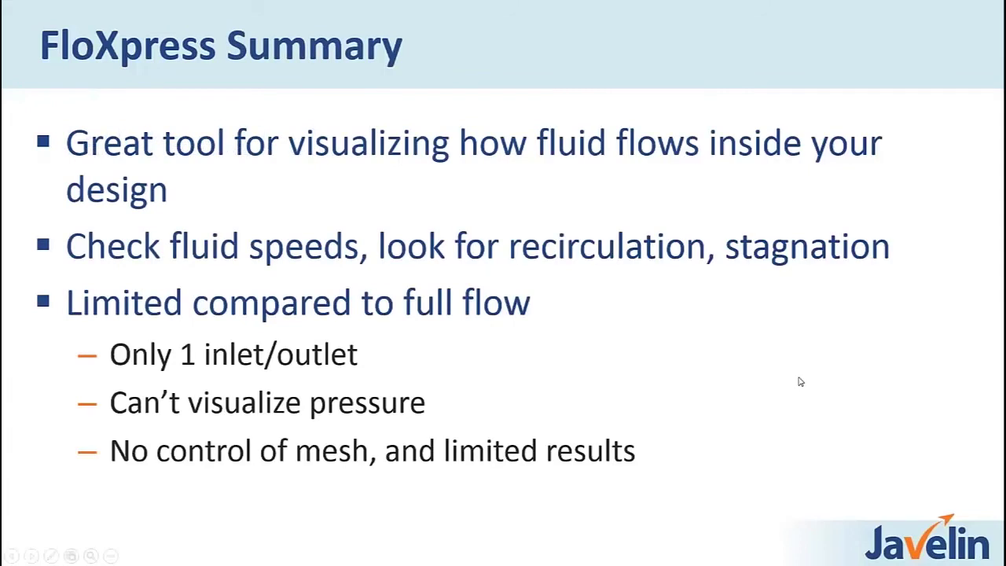
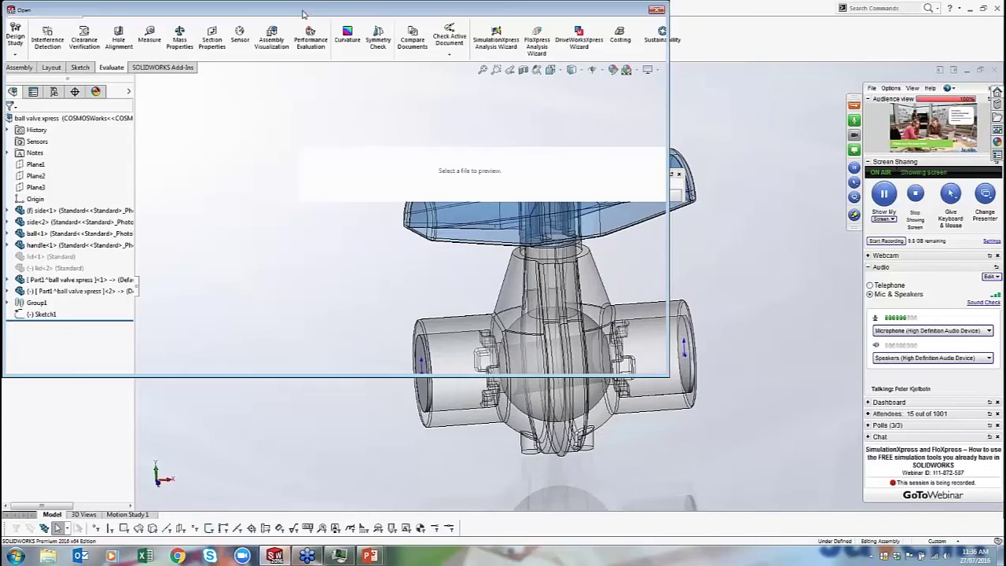
- Open the L bracket part from the Lesson02 case studies folder in SOLIDWORKS
click(206, 270)
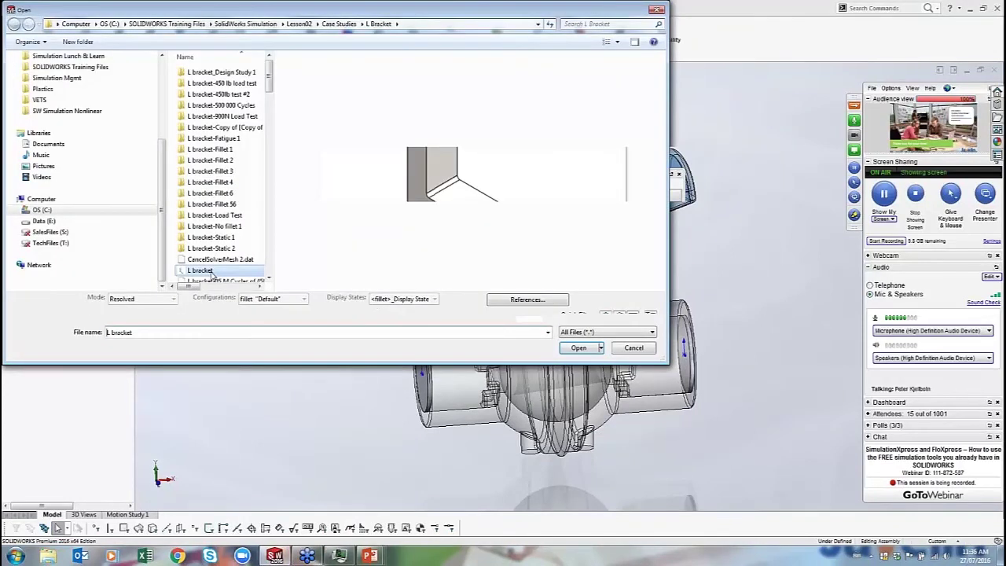
double_click(209, 272)
scroll(482, 200, down, 5)
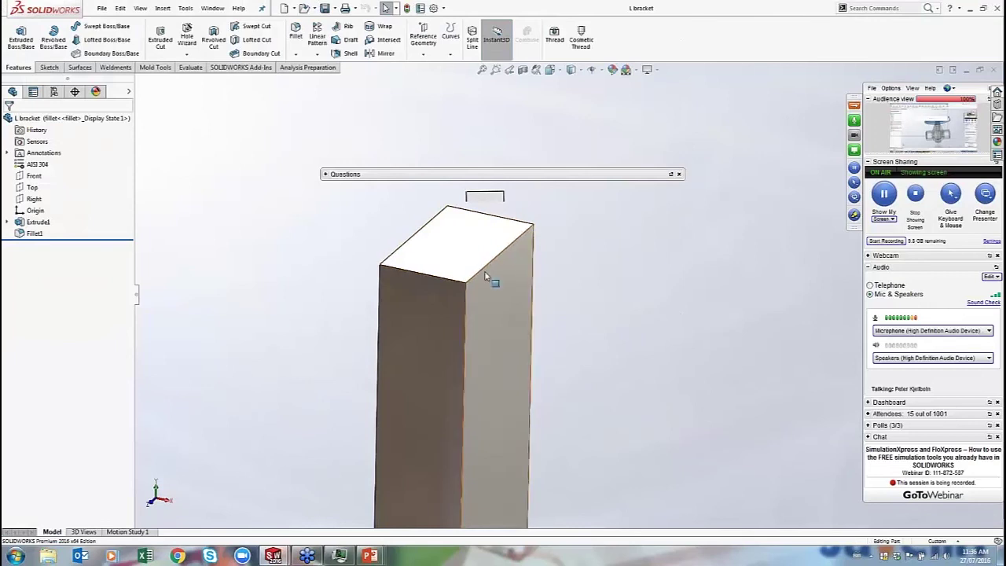
click(454, 254)
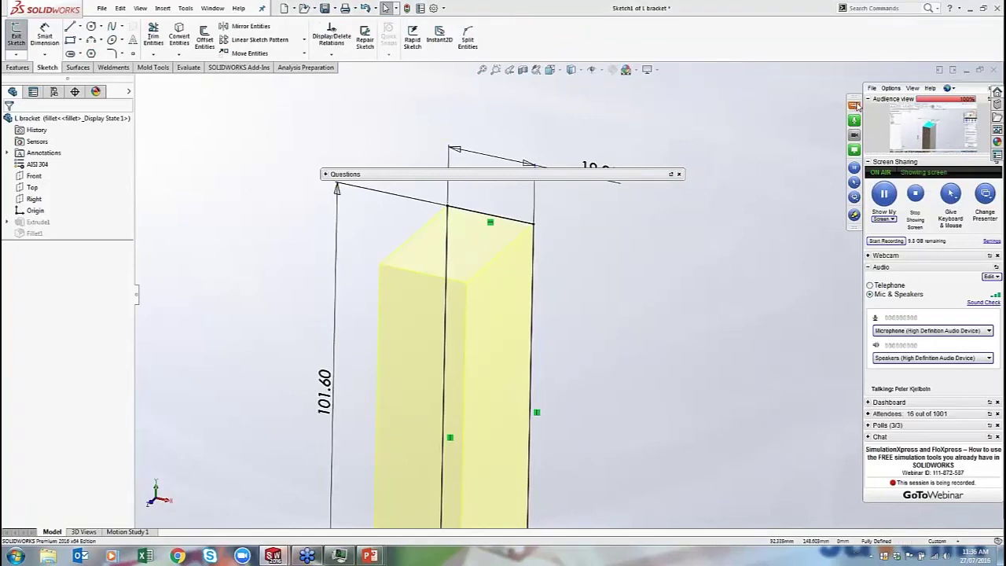
click(855, 105)
click(472, 235)
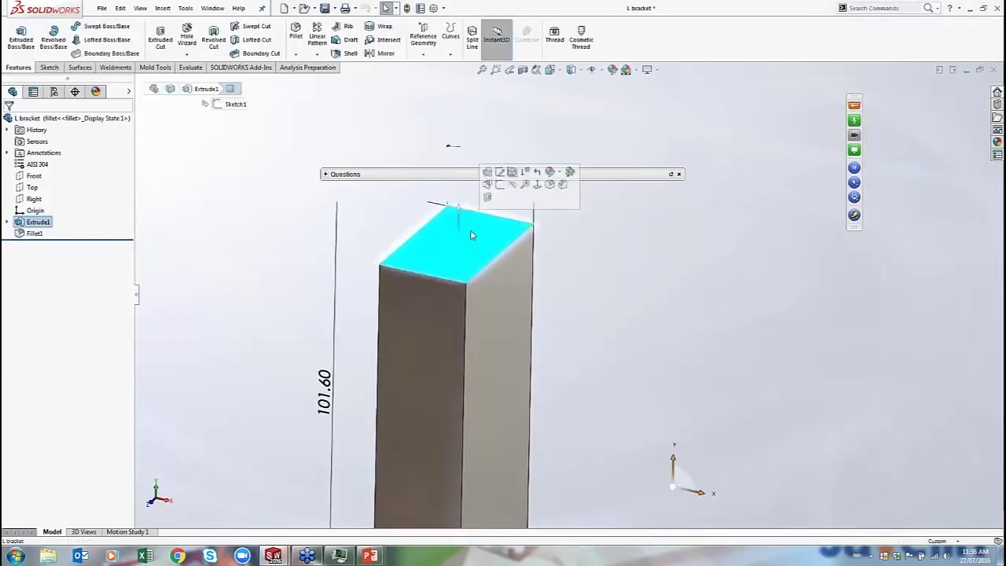
click(488, 196)
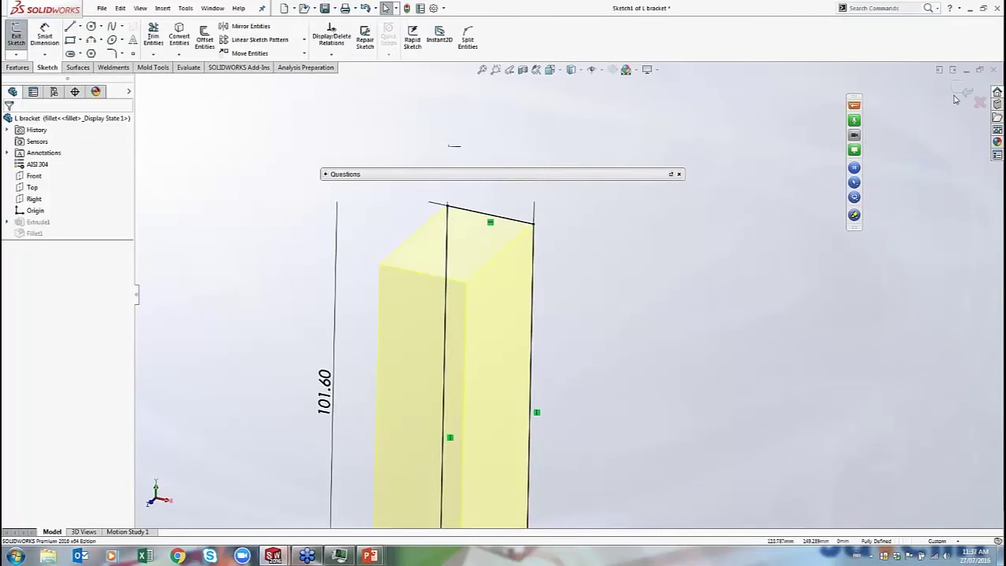
click(965, 94)
- Sketch a straight line across the middle of the bracket's upper end face, from one side edge to the opposite one
click(470, 256)
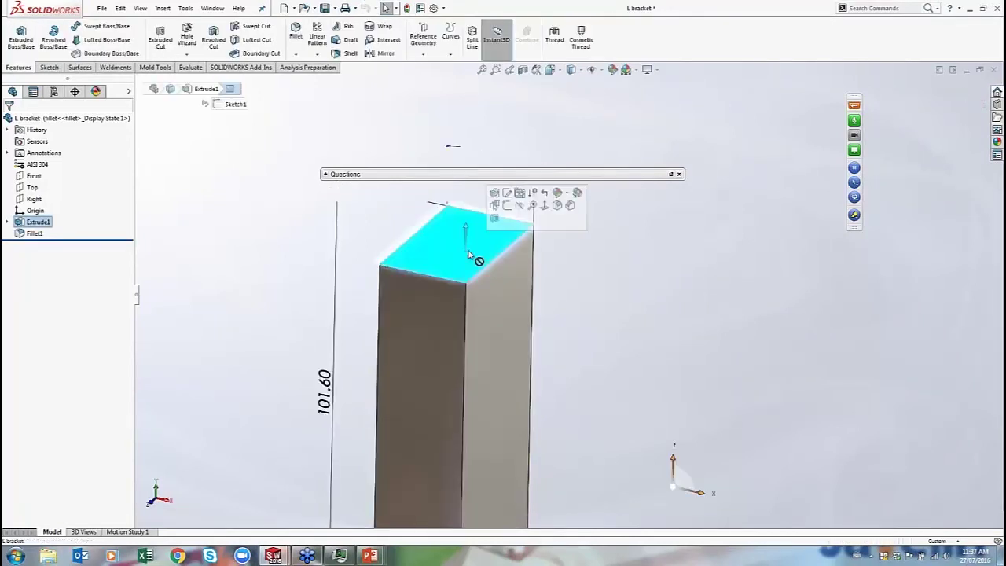
click(508, 206)
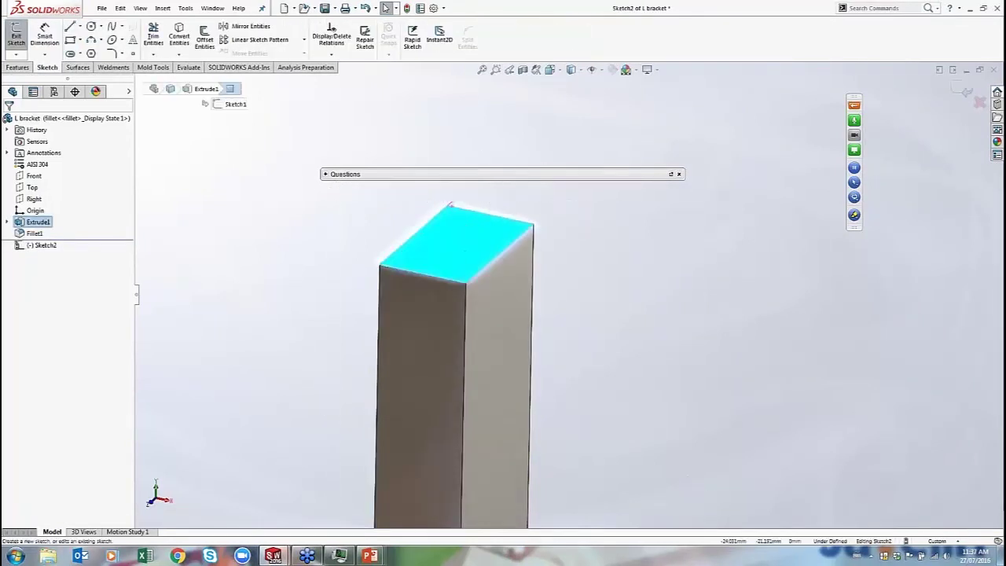
click(70, 26)
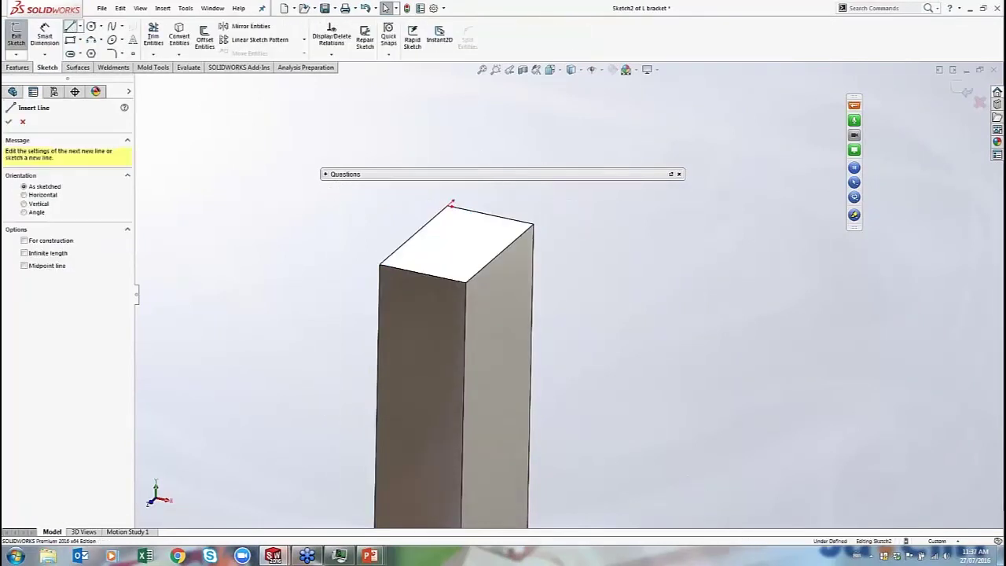
click(413, 234)
click(501, 252)
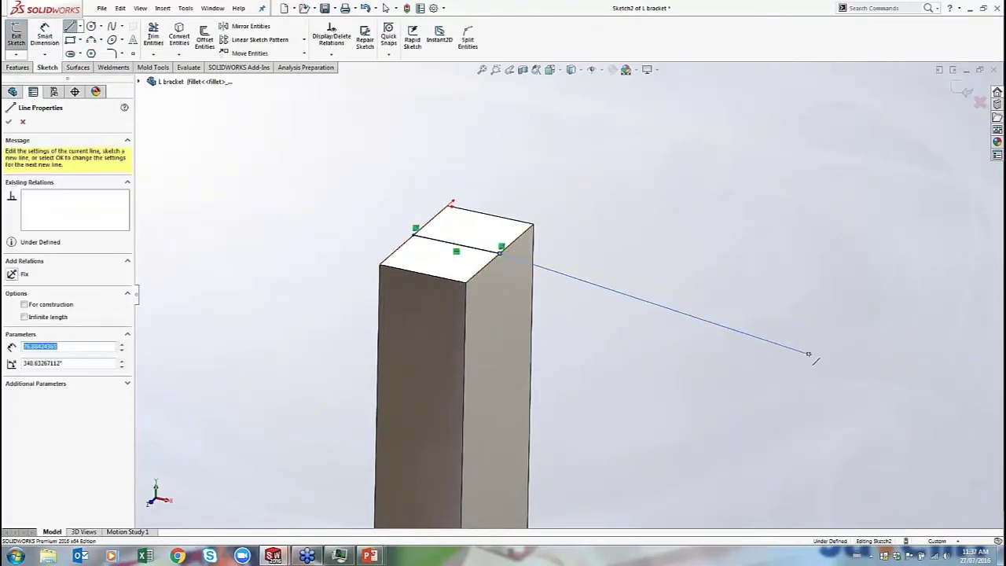
key(Escape)
key(Escape)
click(16, 35)
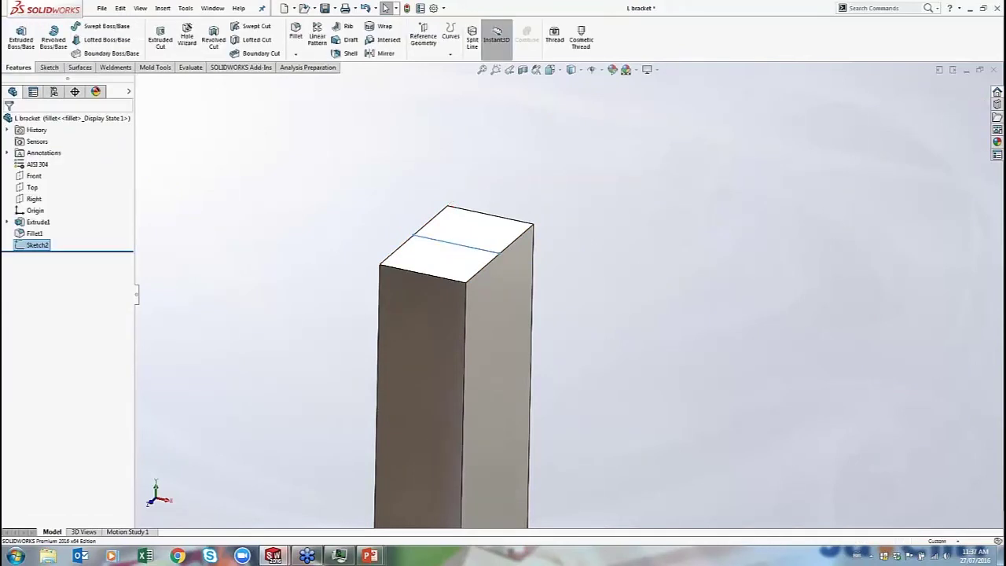
- Create a projection split line from the new line sketch on the bracket's upper end face
click(642, 284)
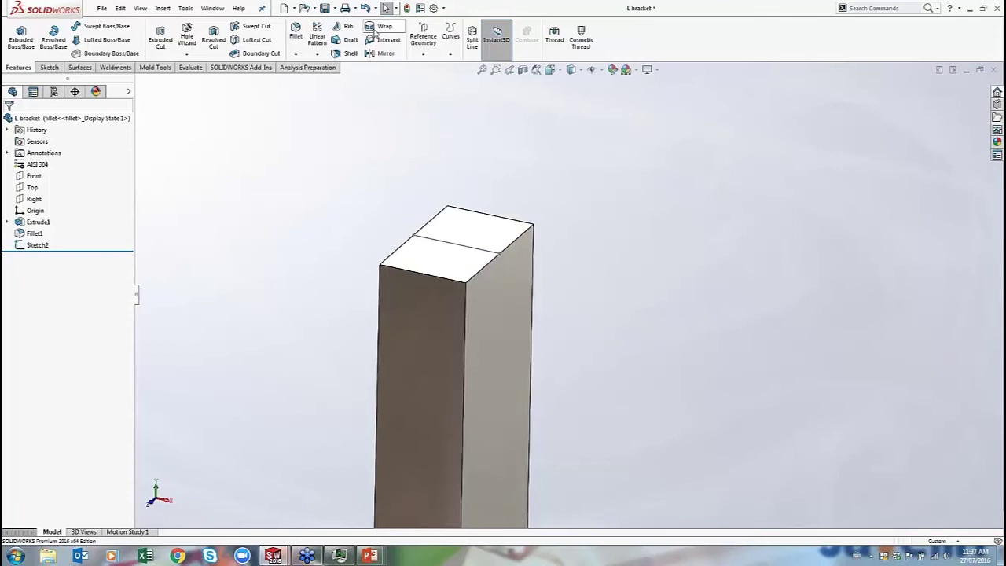
click(450, 36)
click(460, 66)
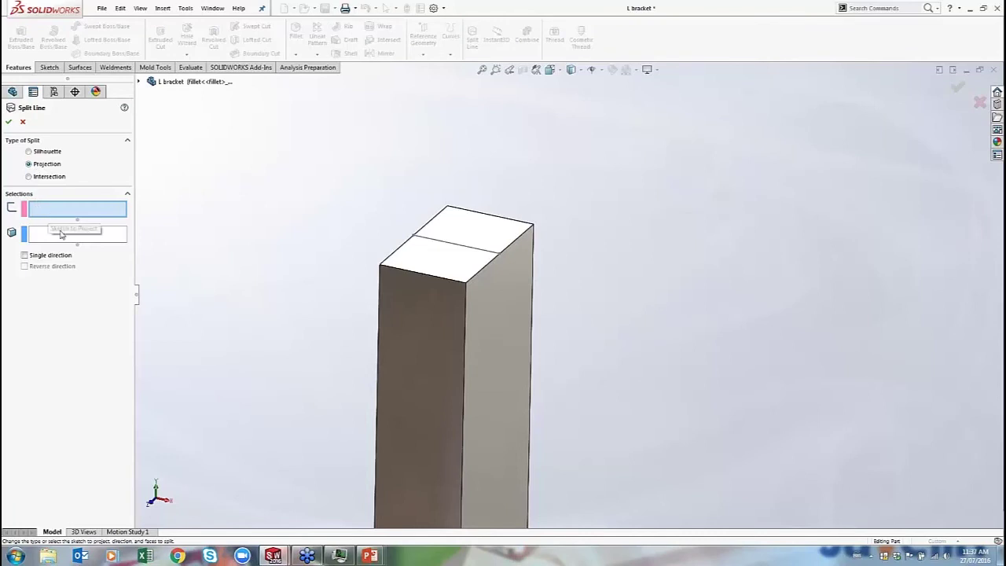
click(436, 239)
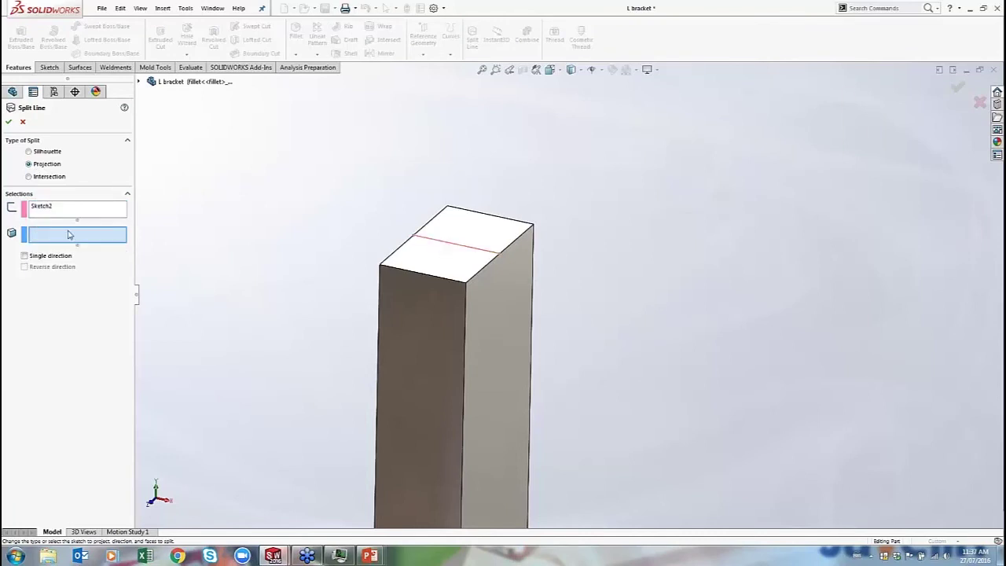
click(433, 272)
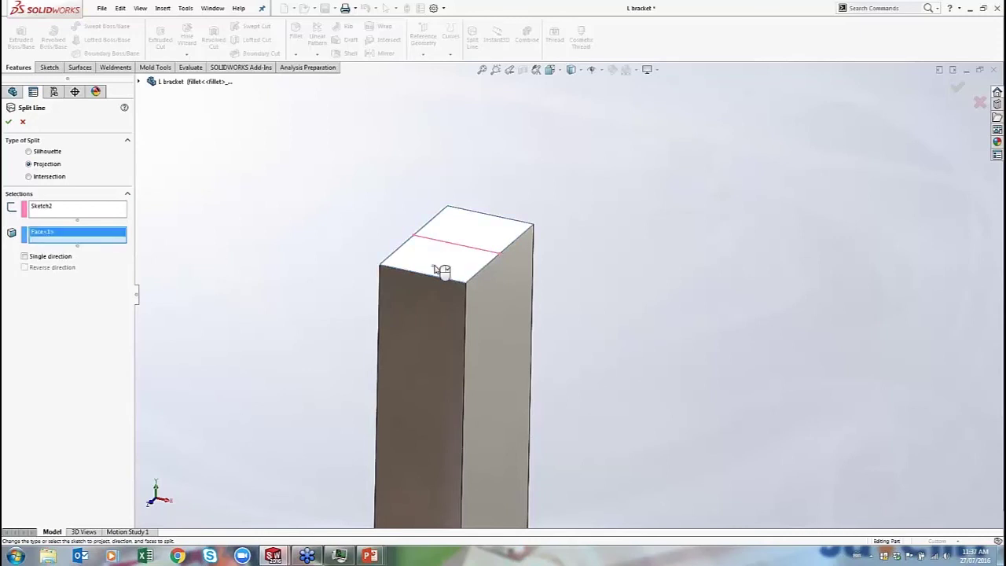
click(8, 123)
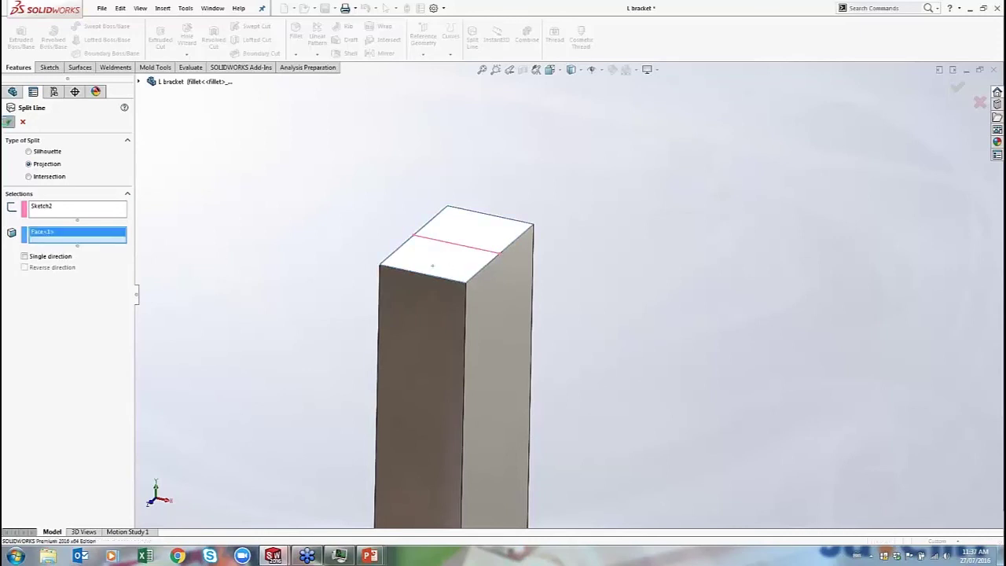
- Check that both halves of the bracket's split upper end face can be selected separately
click(483, 240)
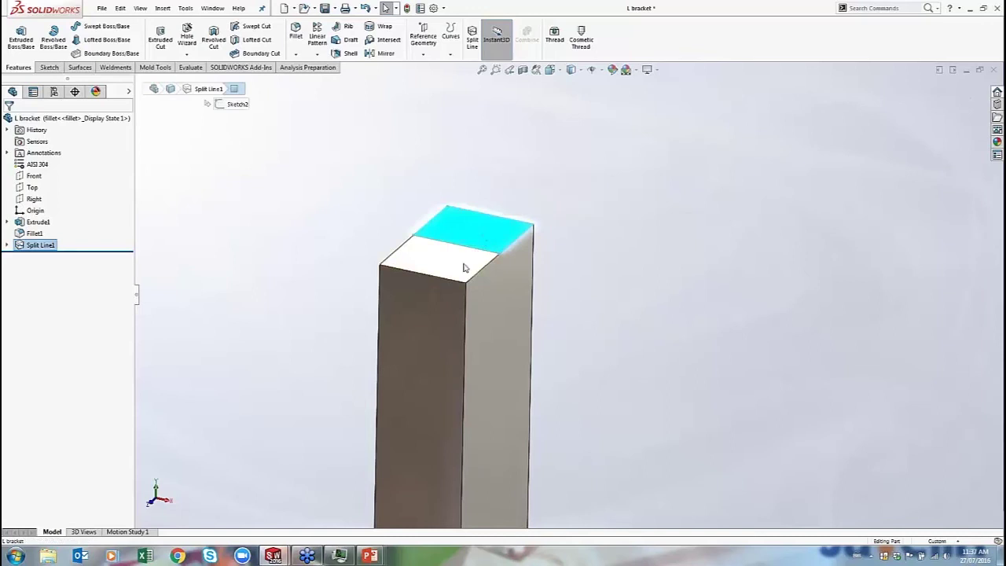
click(464, 258)
click(461, 237)
click(441, 264)
click(713, 350)
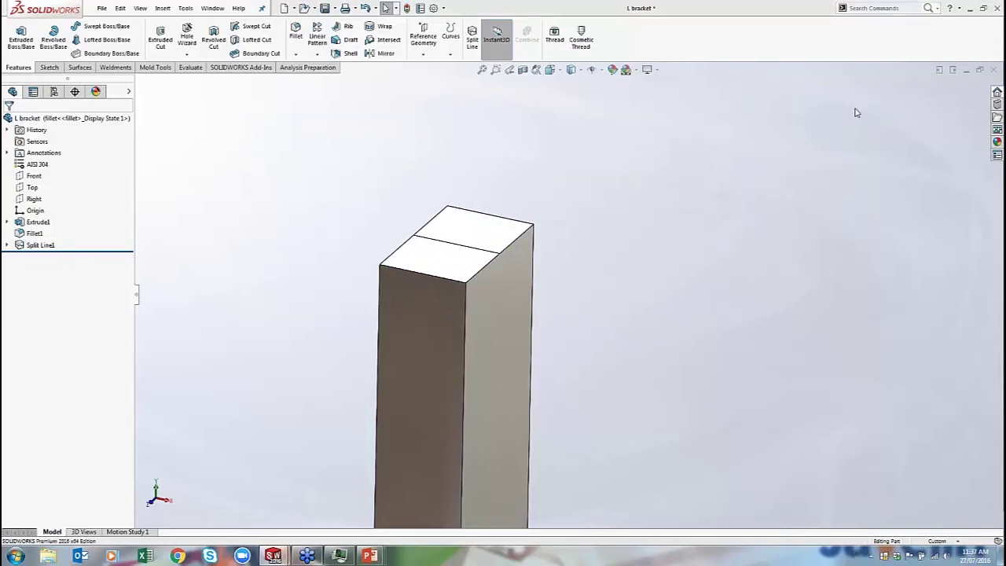
- Start the SimulationXpress Analysis Wizard for the L bracket
mouse_move(858, 110)
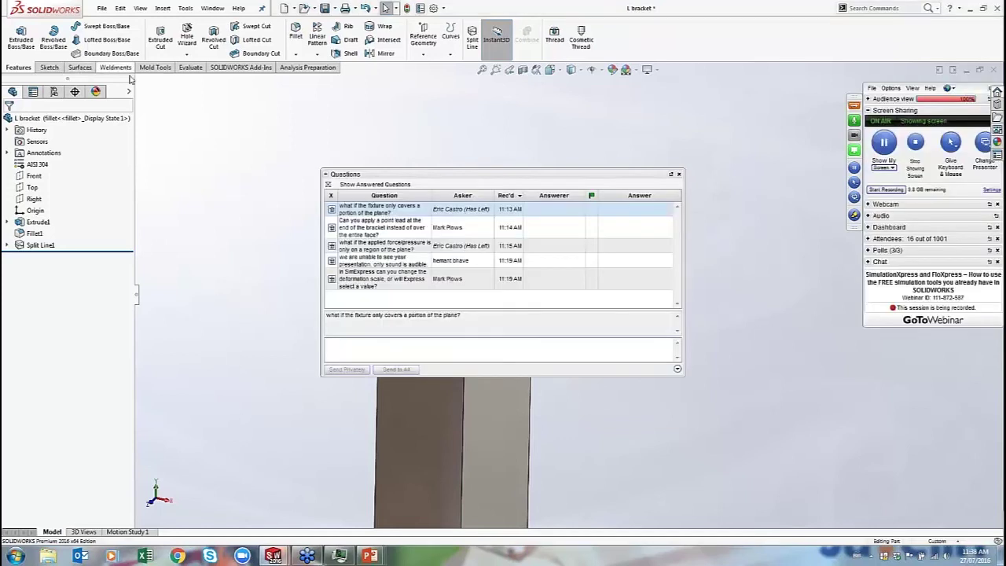
click(190, 67)
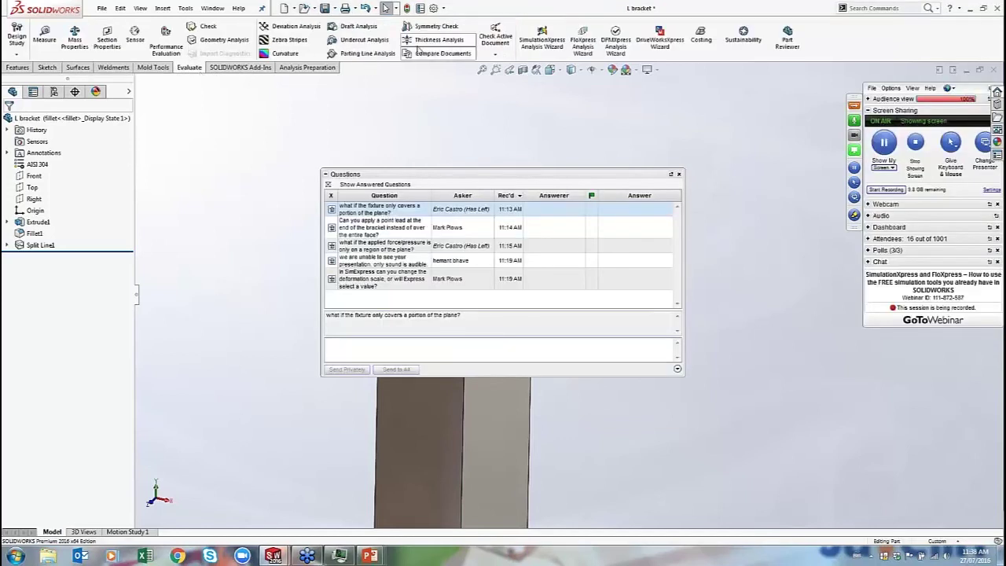
click(542, 40)
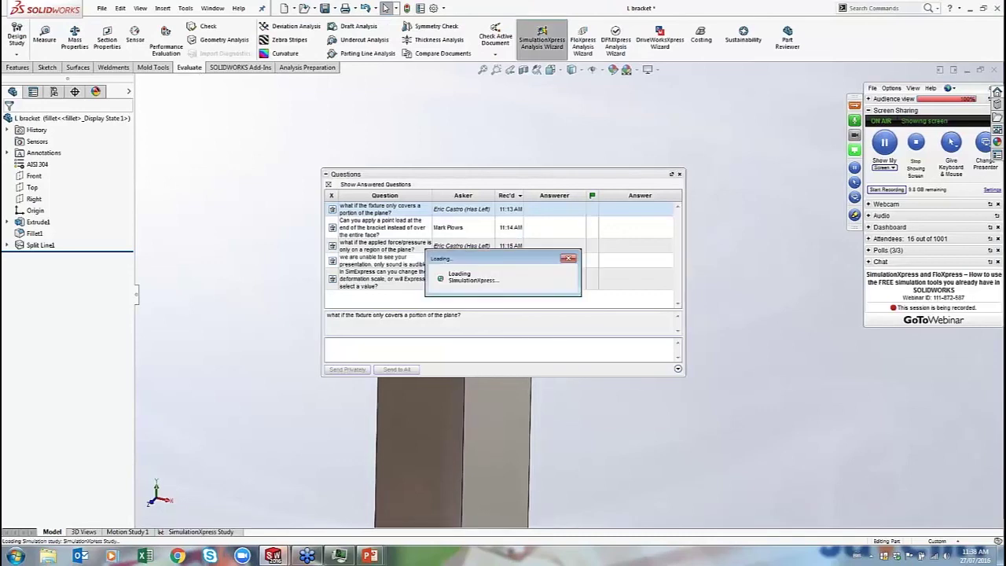
right_click(47, 272)
click(71, 282)
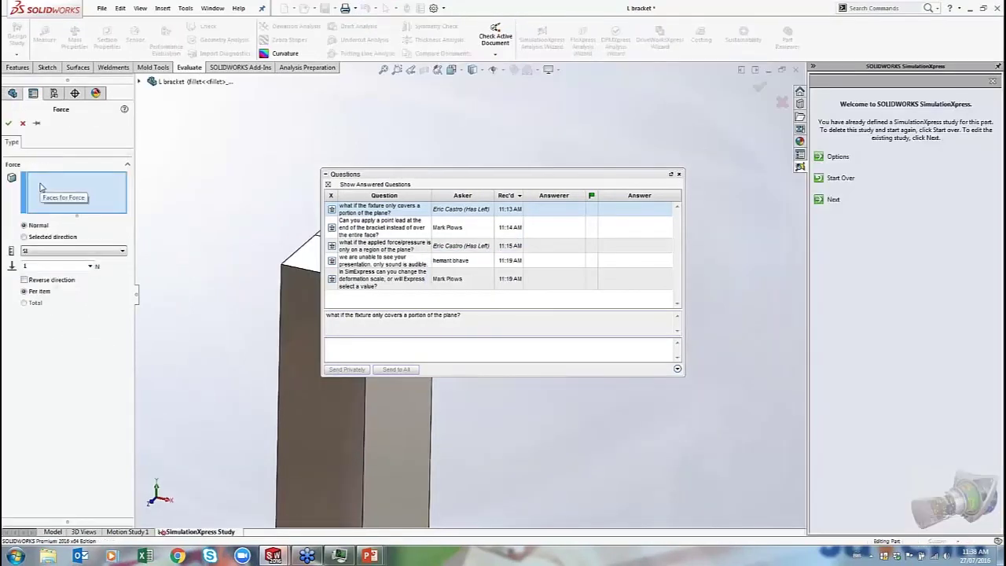
click(22, 123)
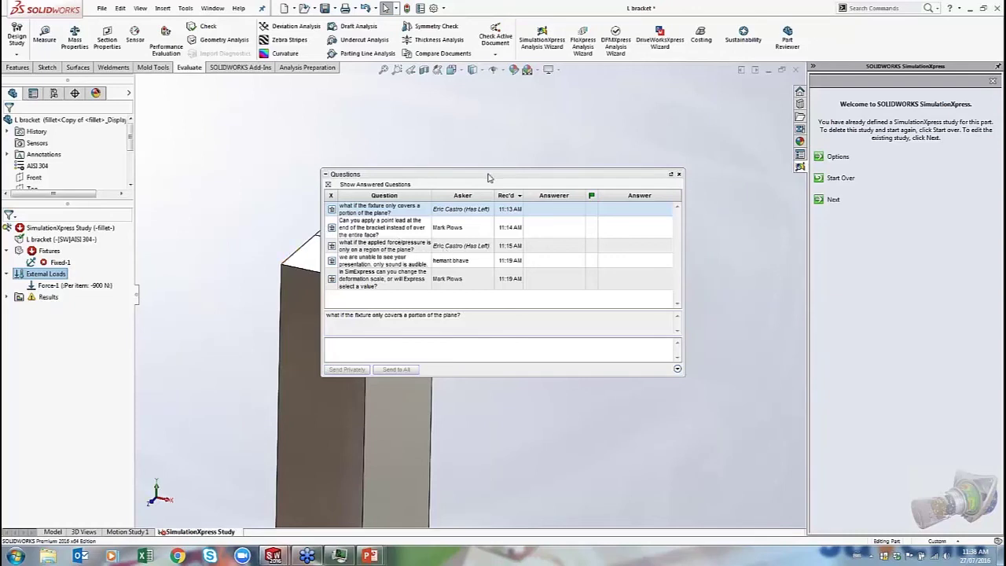
click(377, 227)
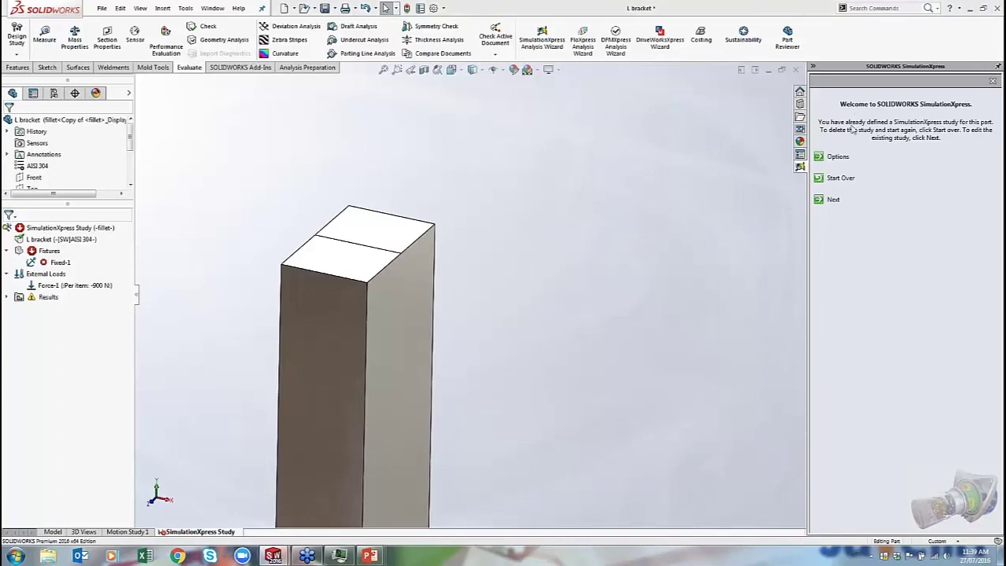
- Advance the existing study through its fixtures, loads and material stages and try to run the simulation
click(821, 200)
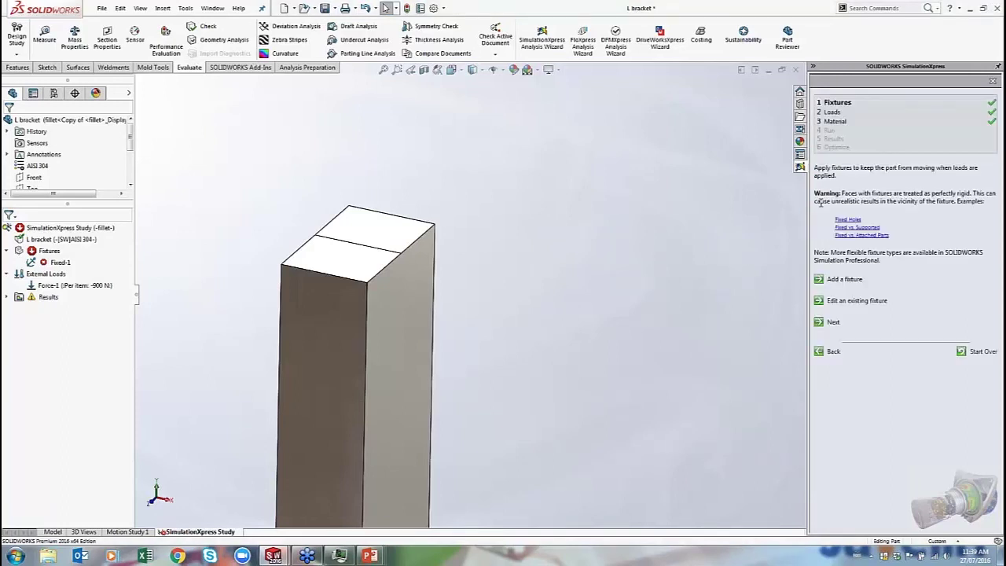
click(825, 322)
click(820, 285)
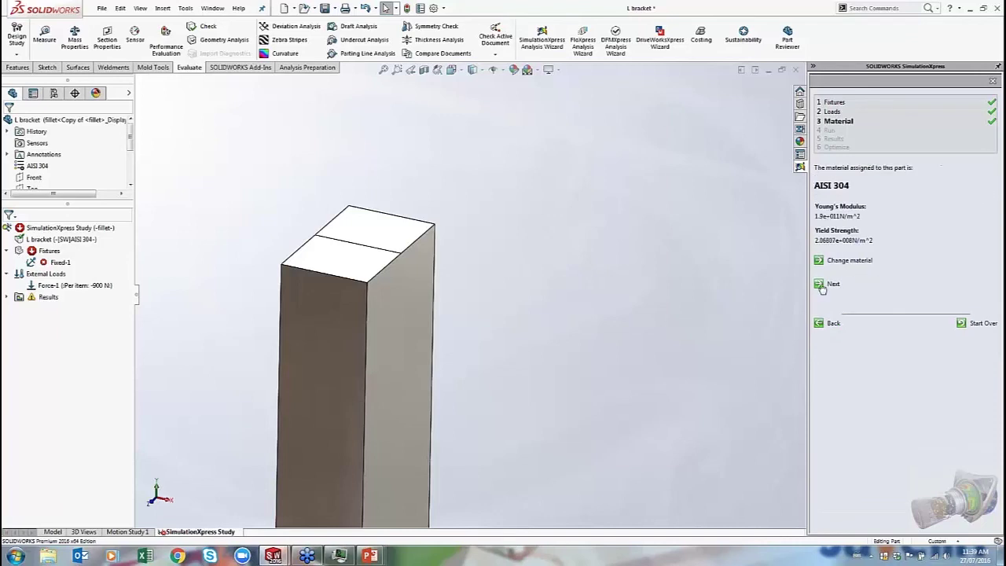
click(823, 284)
click(818, 234)
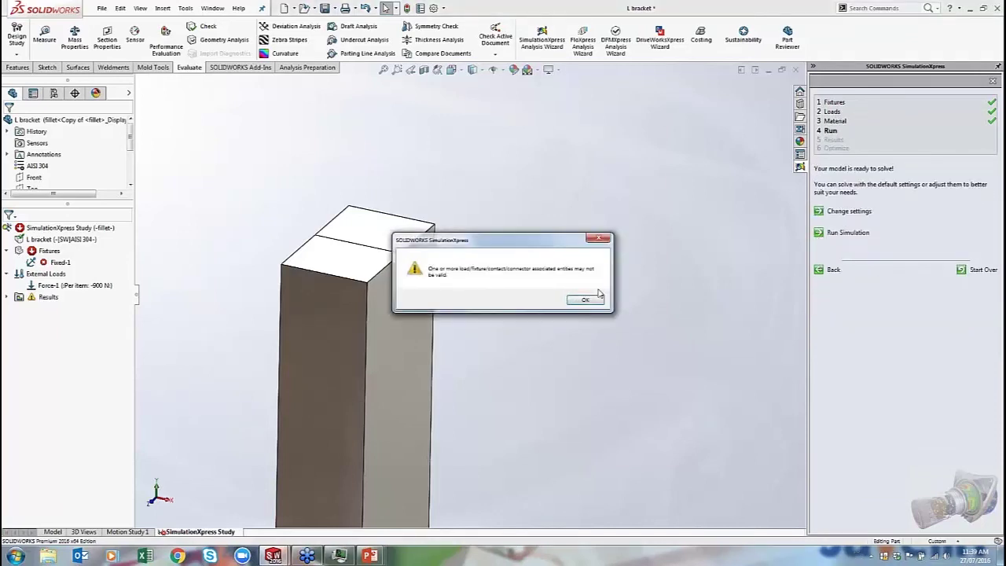
click(586, 300)
- Edit the fixed fixture's definition, removing duplicate or invalid entities, and accept it on both halves of the split end face
right_click(60, 262)
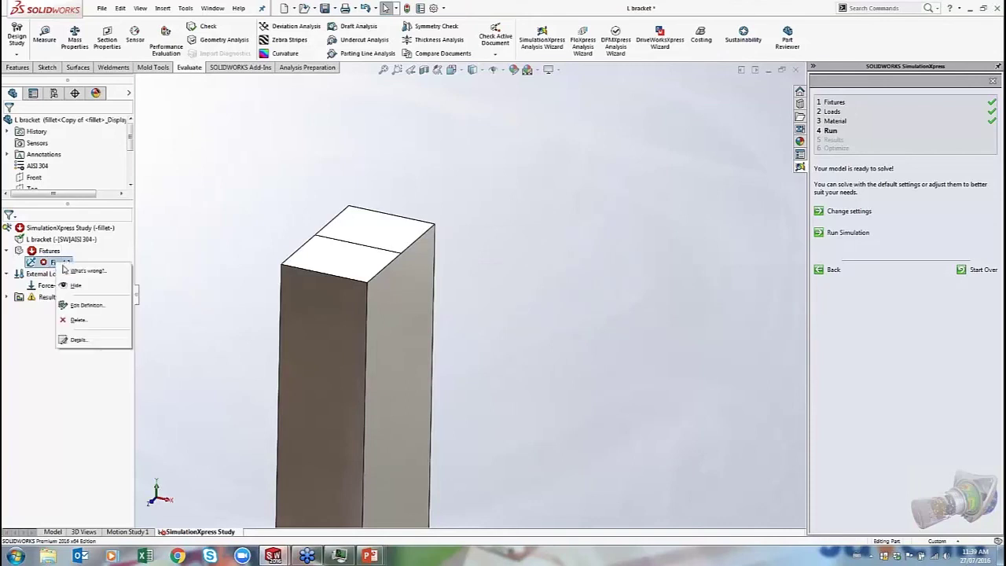
click(86, 305)
click(541, 313)
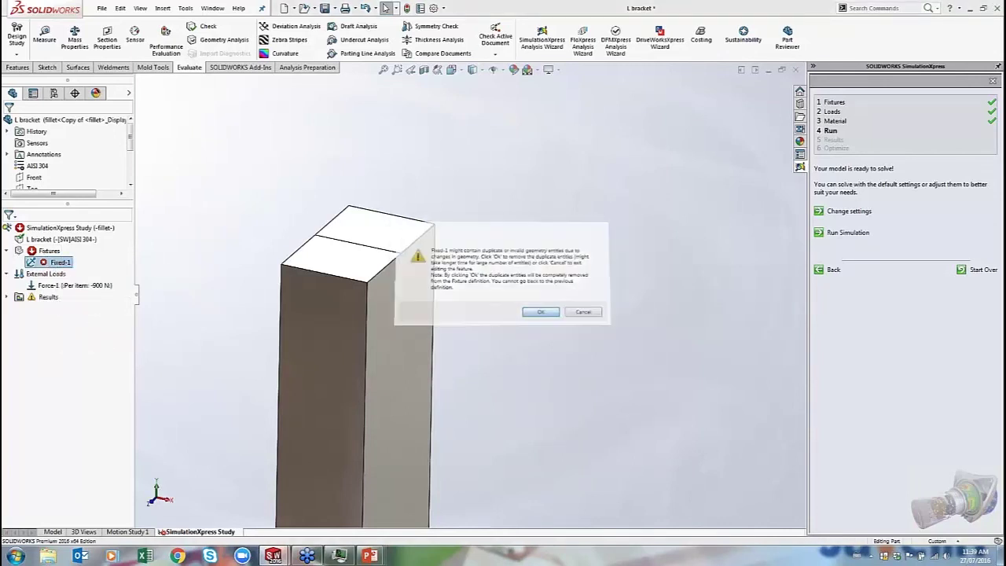
click(7, 123)
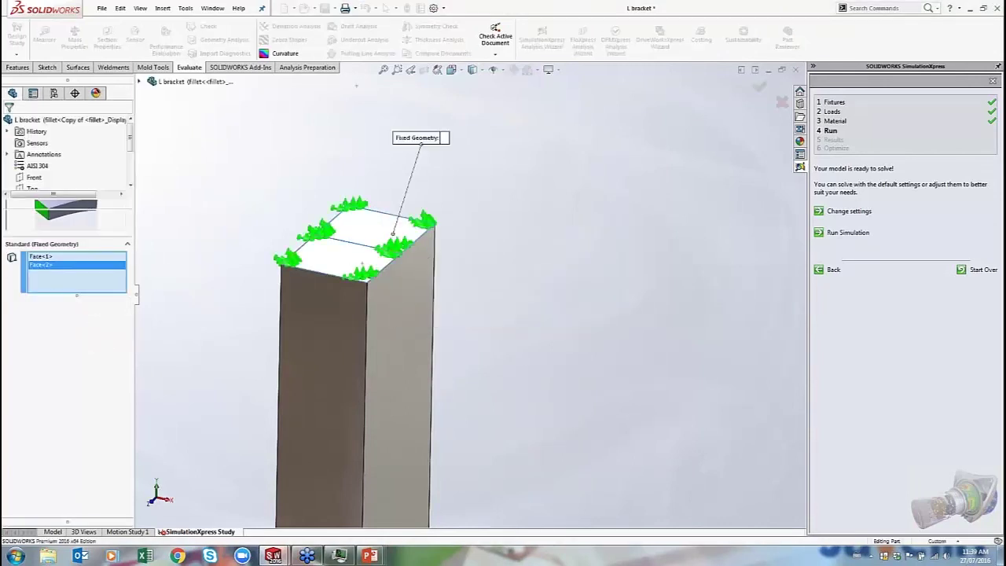
- Run the simulation and display the von Mises stress plot of the bracket
click(848, 231)
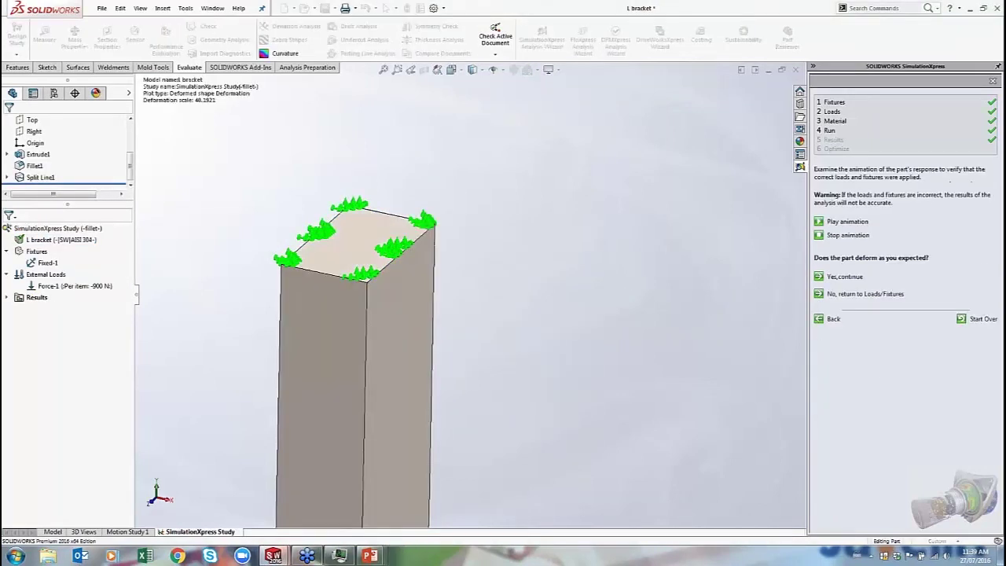
click(819, 277)
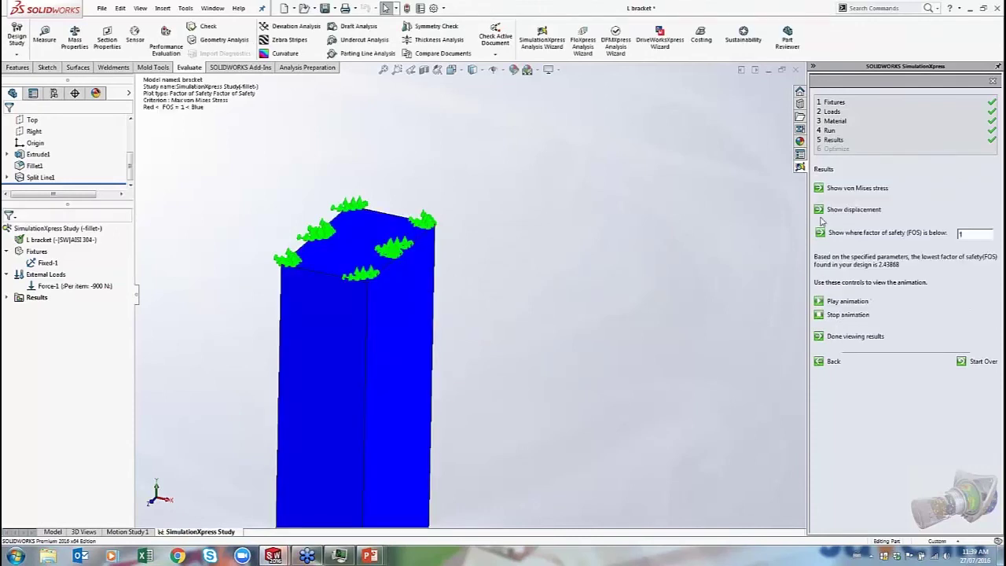
click(9, 297)
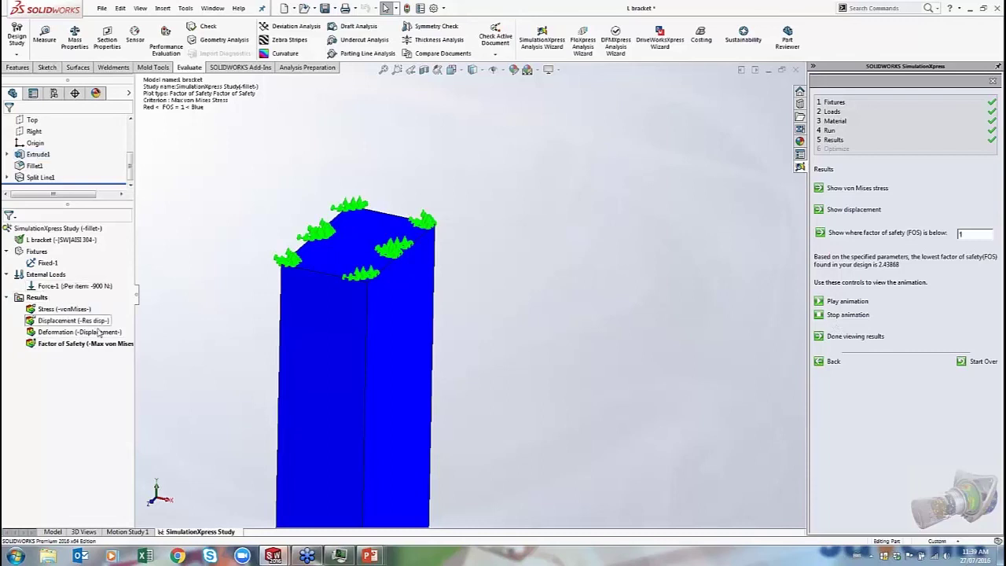
double_click(48, 310)
right_click(59, 309)
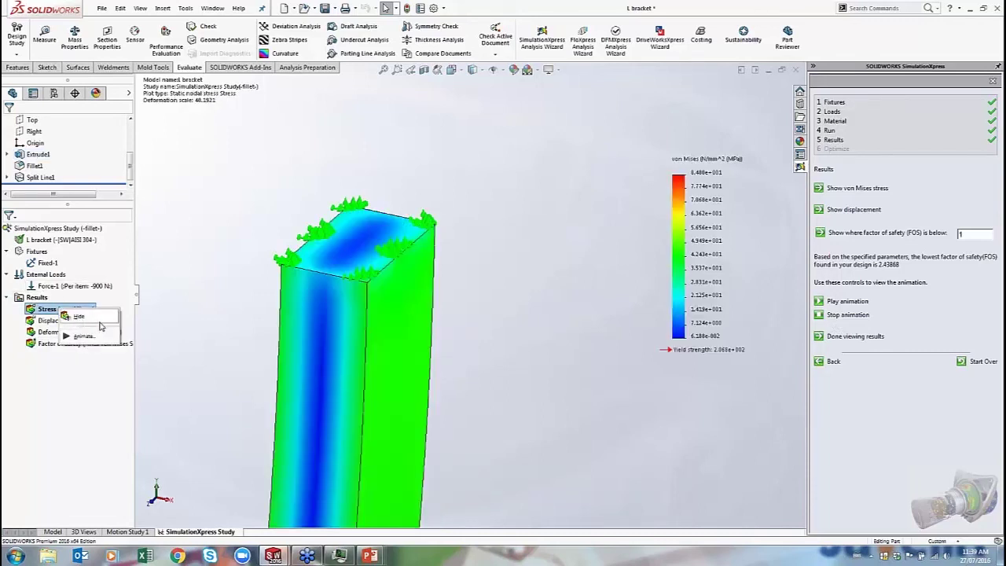
click(214, 299)
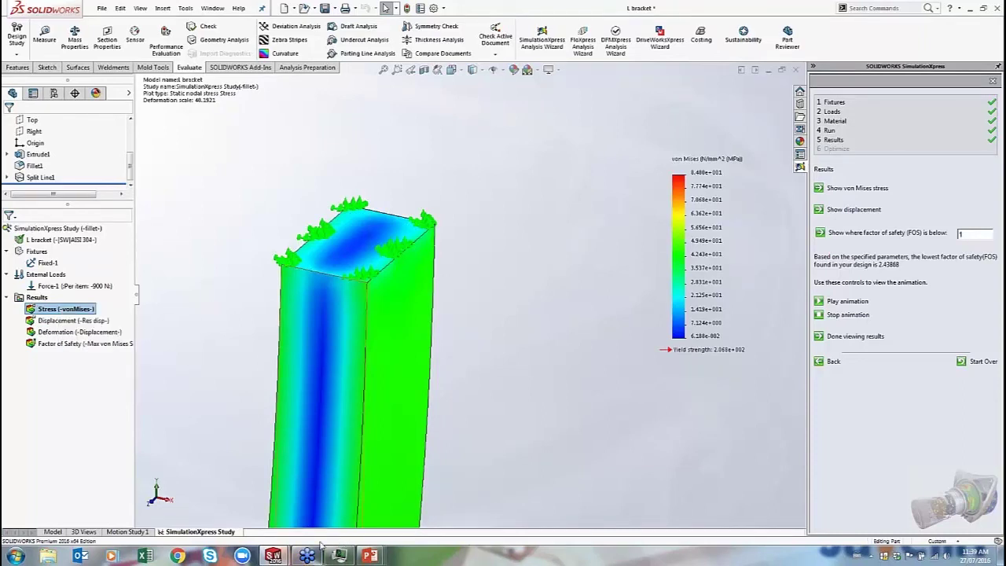
- End the PowerPoint slide show and switch back to the L bracket in SOLIDWORKS
click(971, 14)
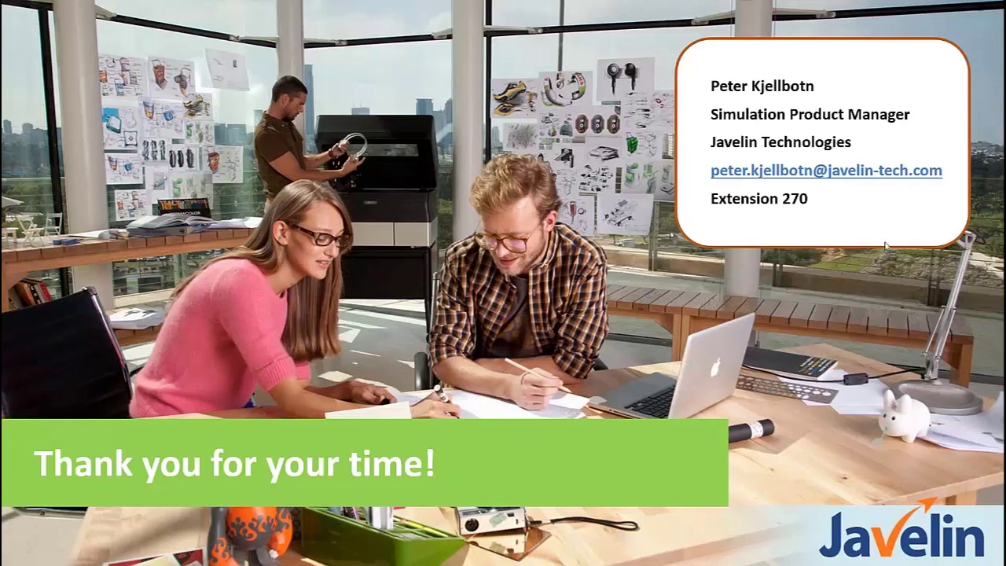
key(Escape)
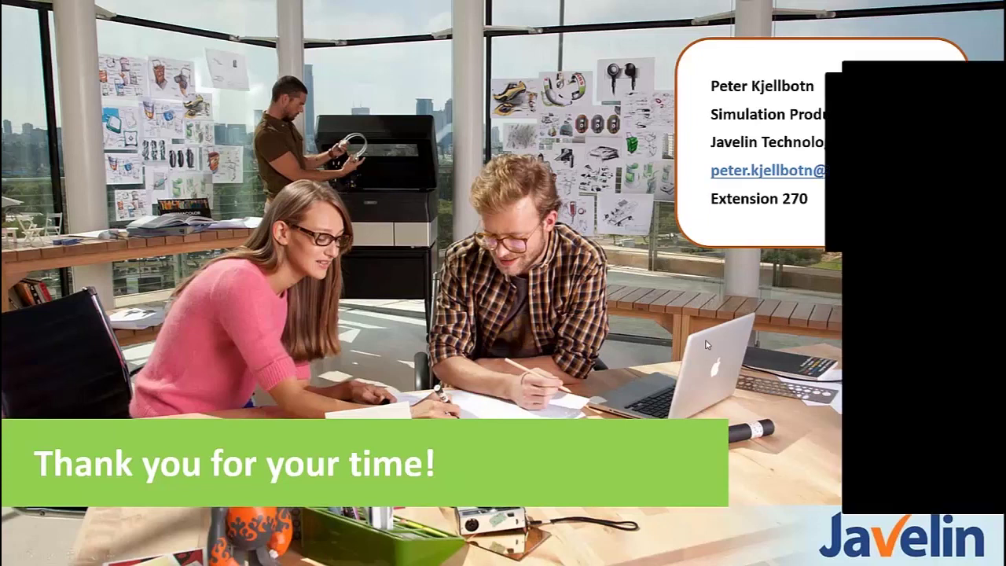
mouse_move(273, 556)
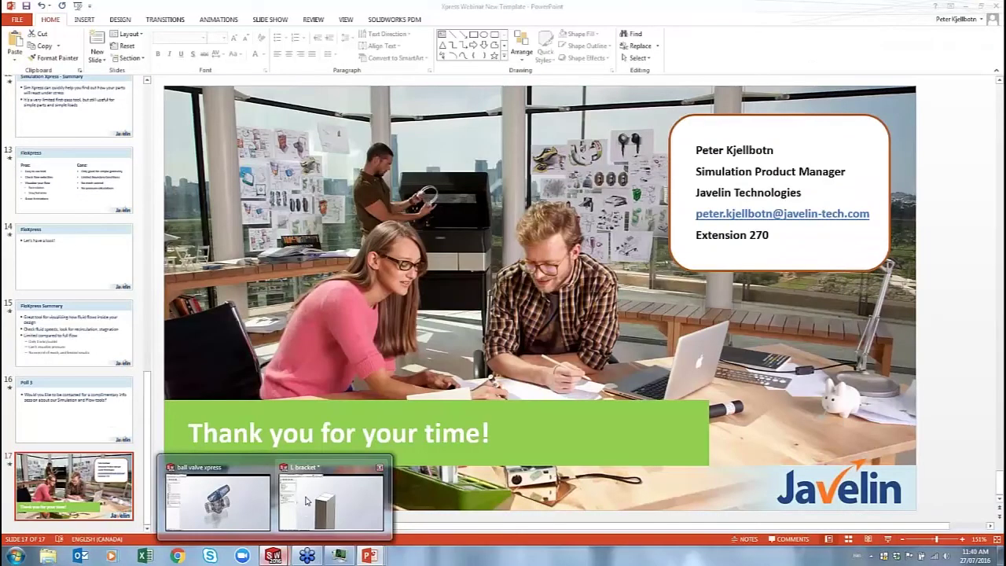
click(330, 487)
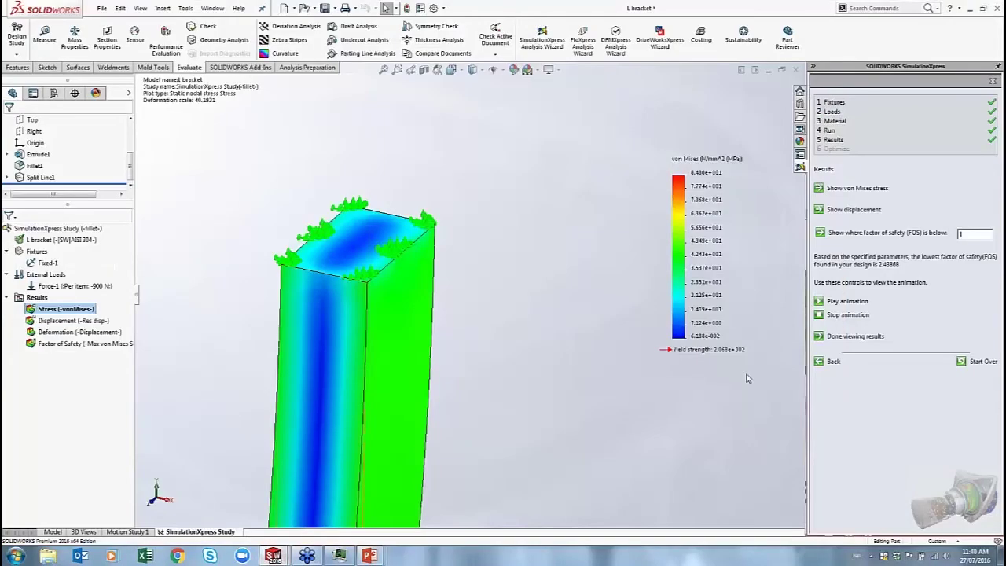
- Return to the study's run settings, open the mesh density definition despite deleting the results, and enable the mesh parameters
click(824, 361)
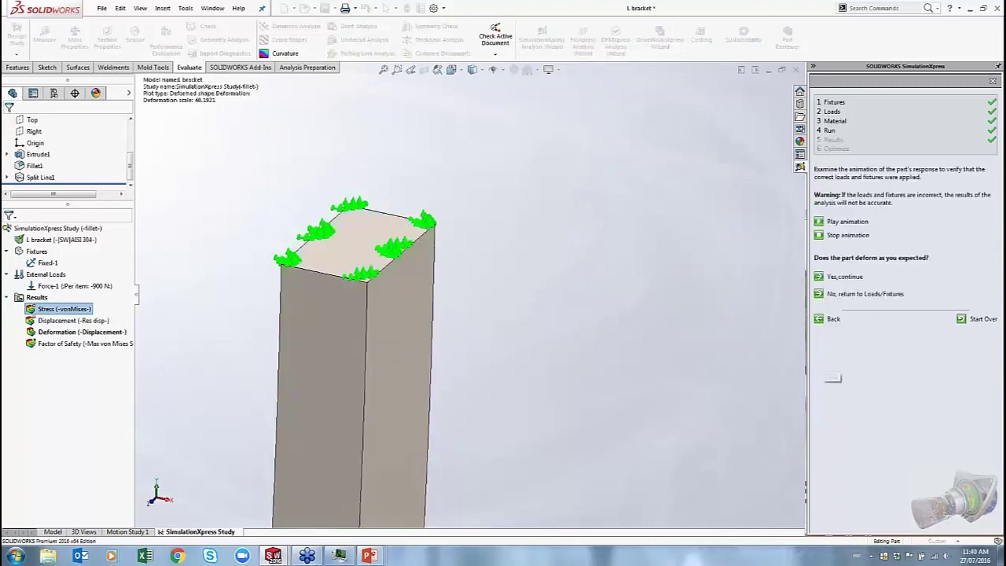
click(824, 318)
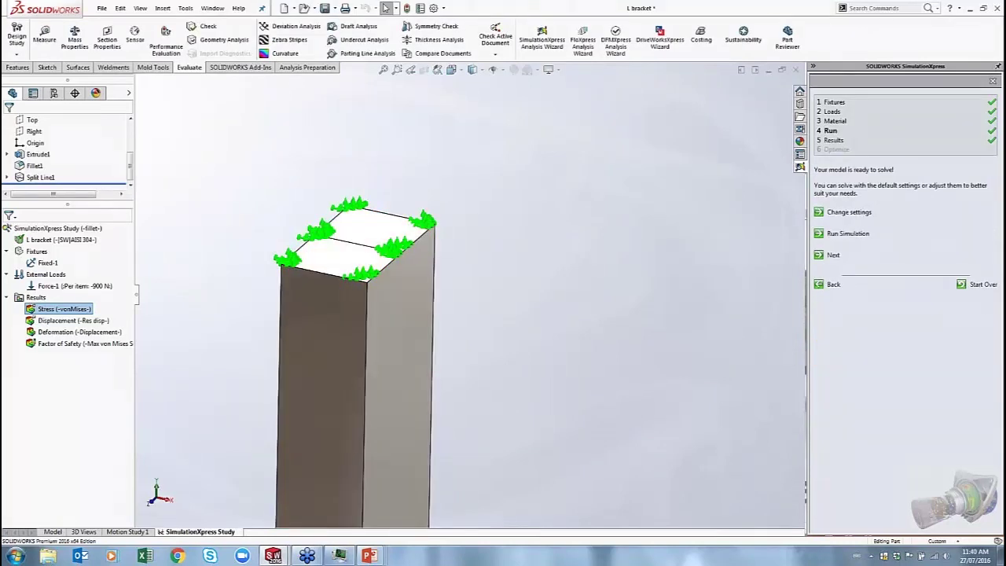
click(821, 212)
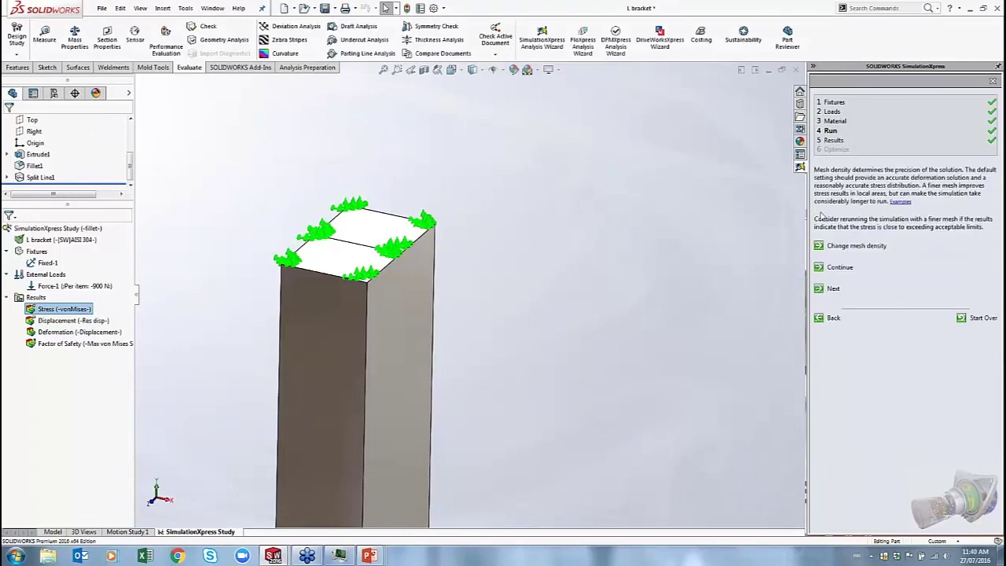
click(822, 248)
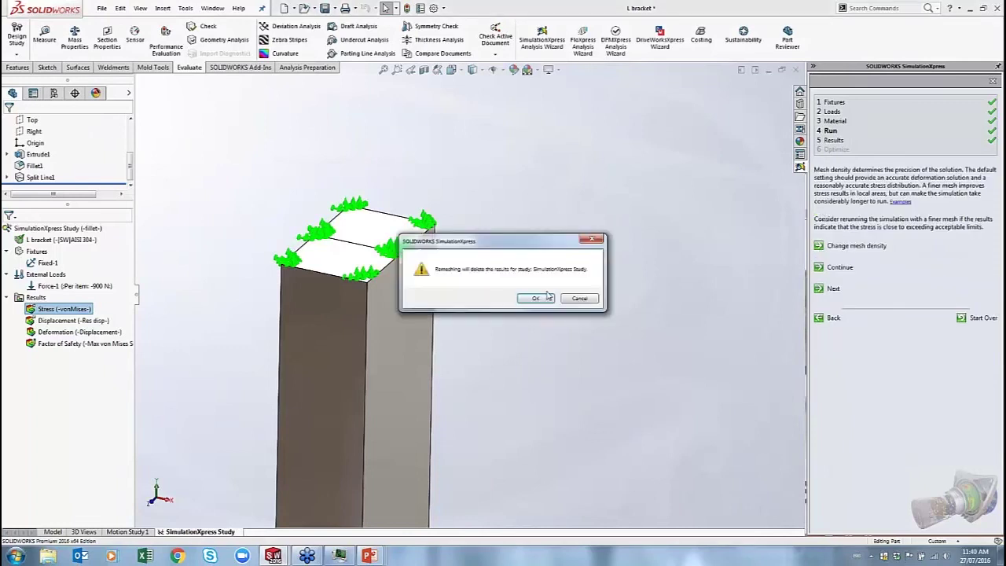
click(523, 298)
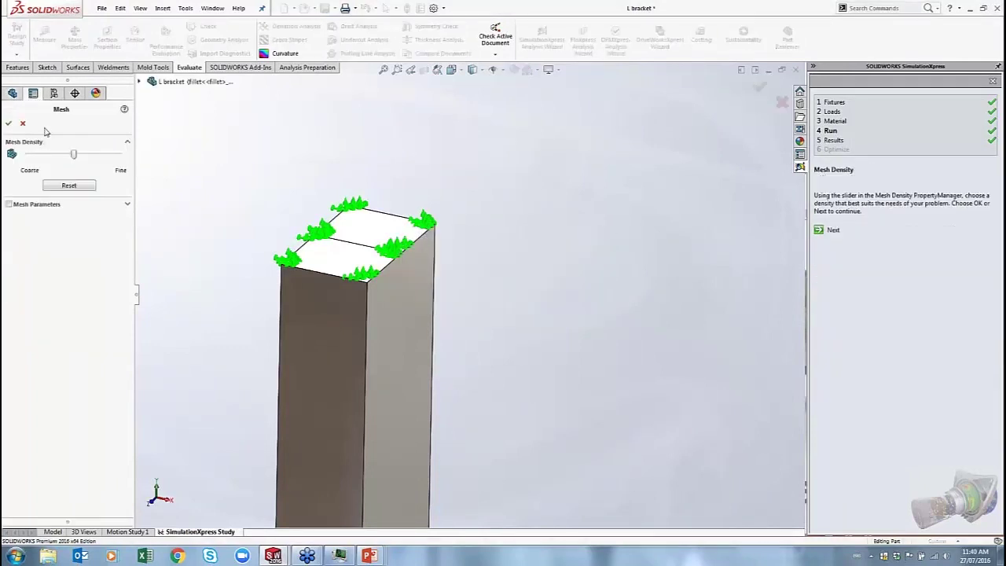
click(30, 205)
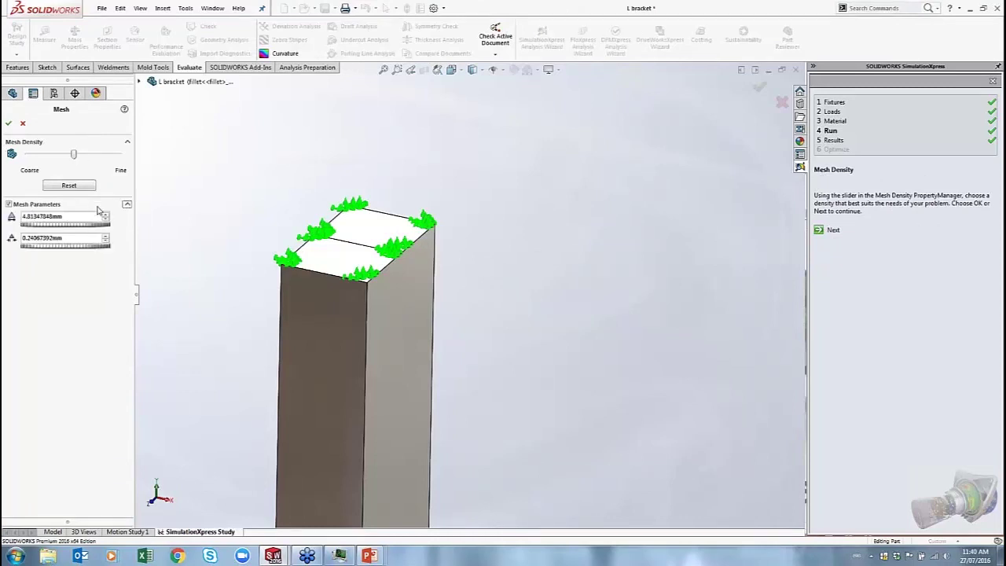
- Try a coarser mesh density, then set the mesh element size to 2 mm and apply the mesh
mouse_move(74, 156)
mouse_down()
mouse_move(39, 155)
mouse_move(81, 156)
mouse_move(66, 156)
mouse_up()
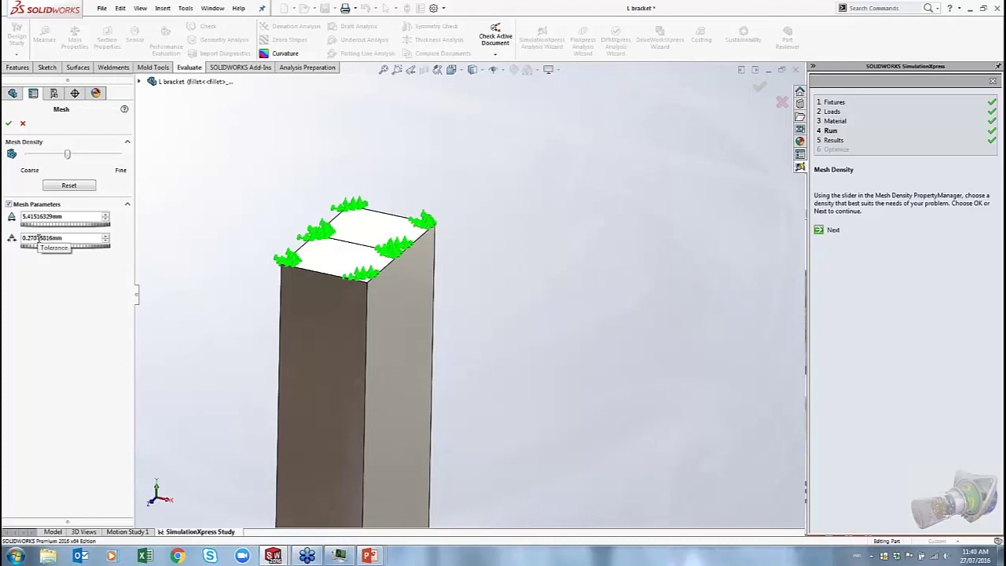
drag(67, 155, 73, 154)
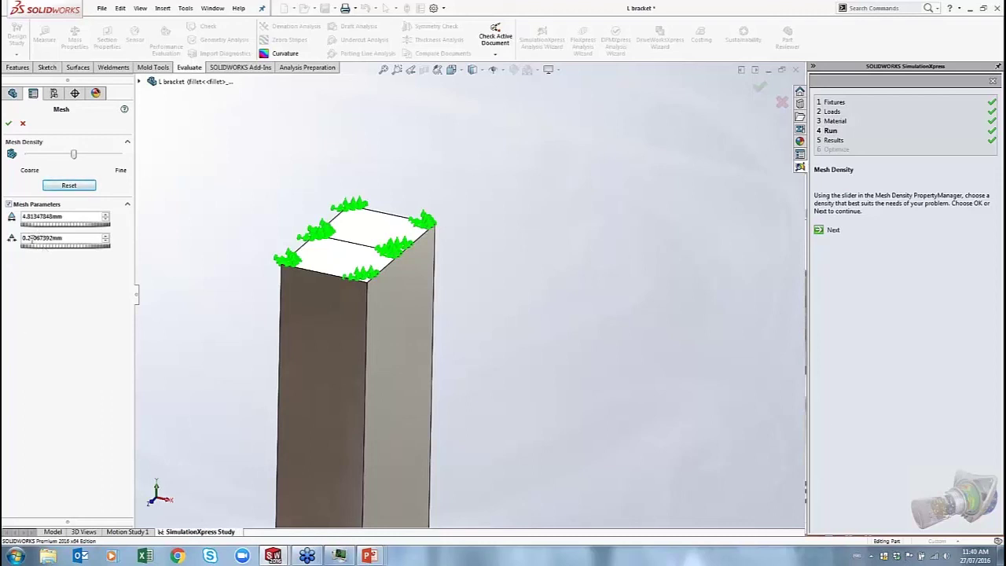
double_click(70, 216)
text(3)
key(Return)
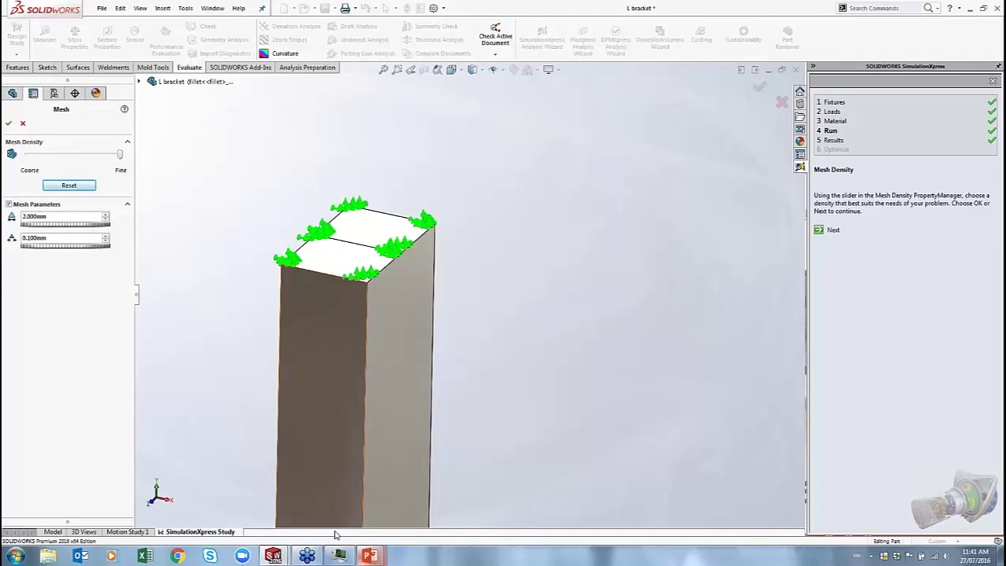
click(8, 123)
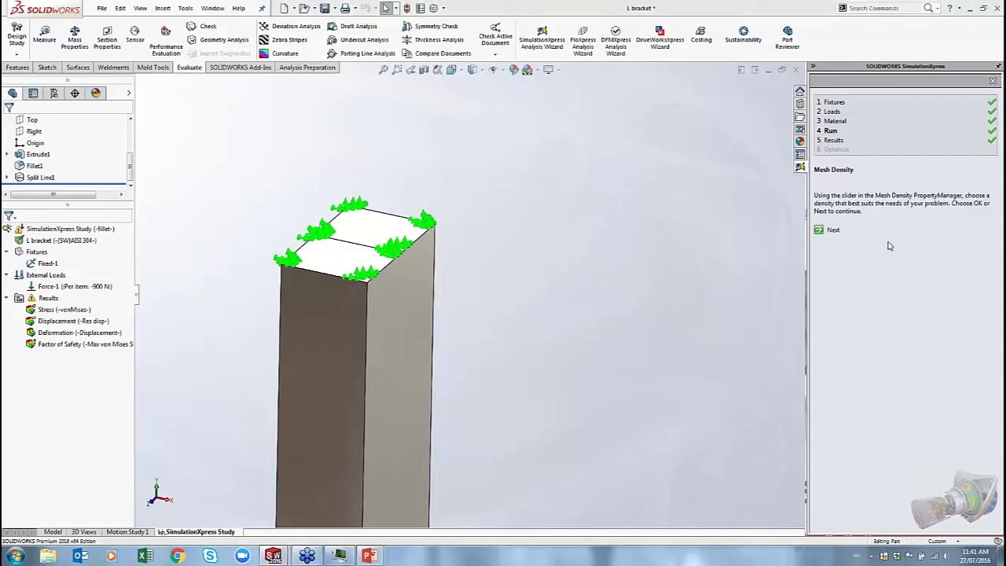
- Rerun the simulation with the finer mesh and proceed through its results to the report stage
click(827, 231)
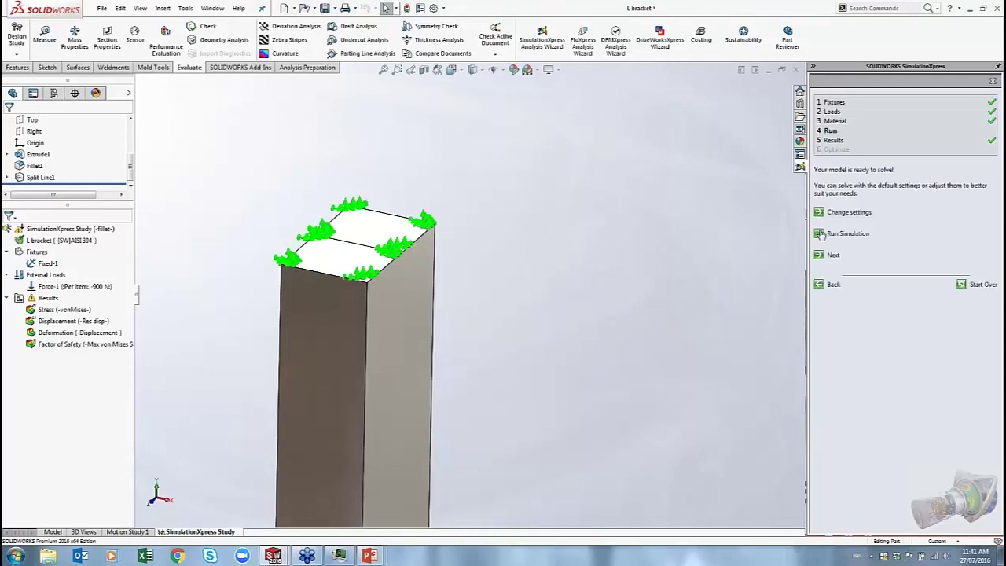
click(839, 235)
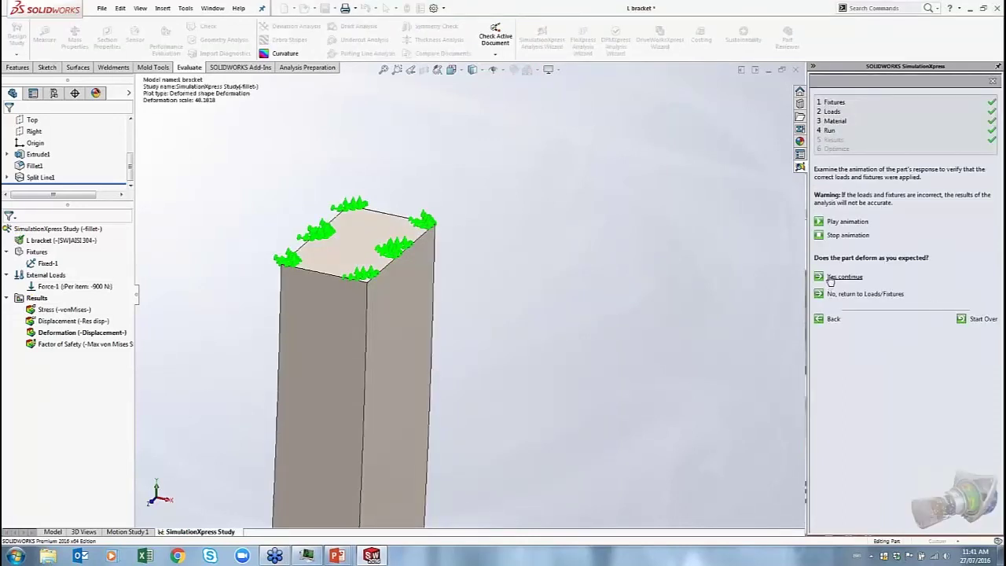
click(831, 278)
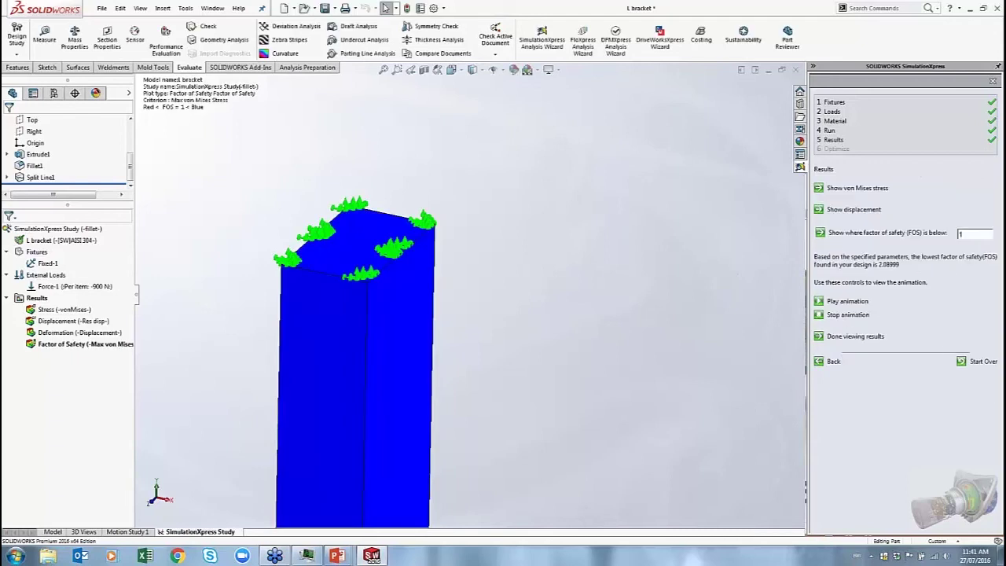
click(856, 336)
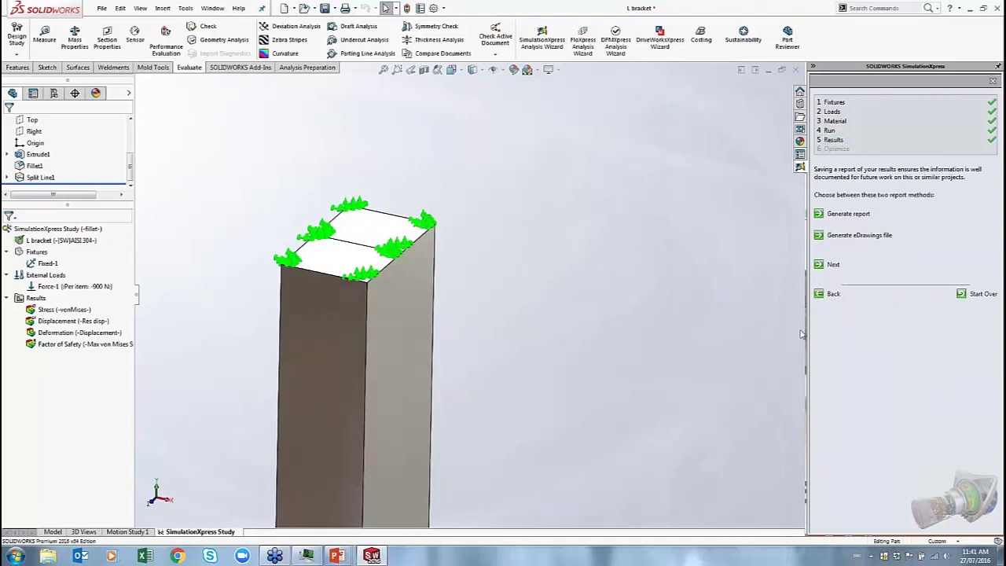
- Move past the report options and choose to optimize the model, proceeding to the design variable selection
click(832, 263)
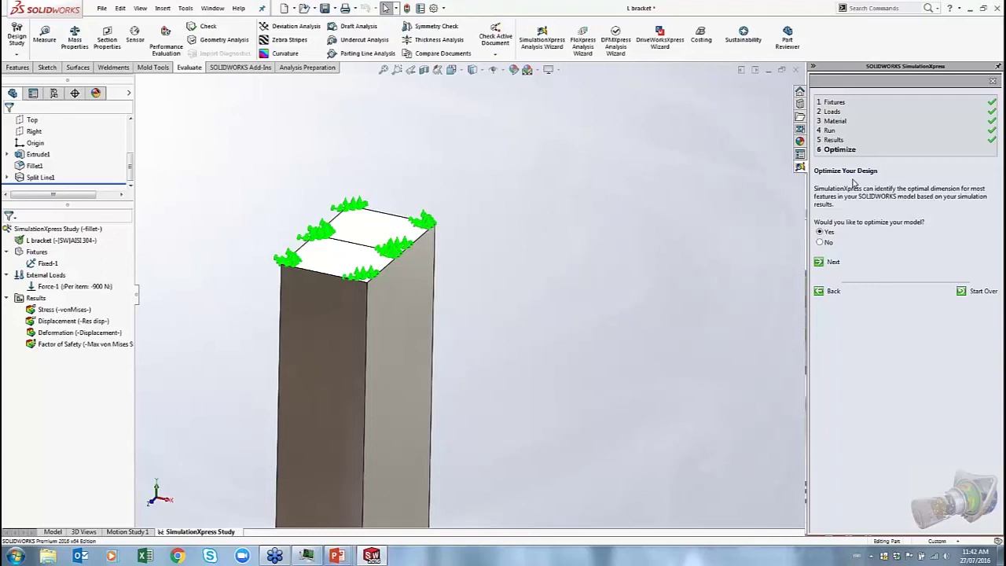
click(821, 263)
click(822, 262)
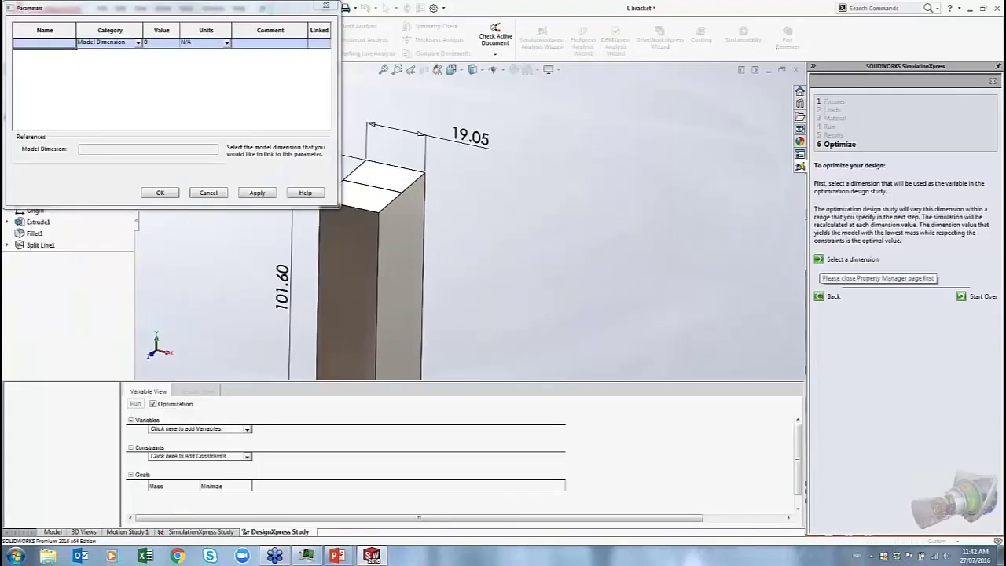
- Link the 19.05 mm thickness dimension of the bracket's vertical leg as the optimization variable
scroll(478, 265, up, 5)
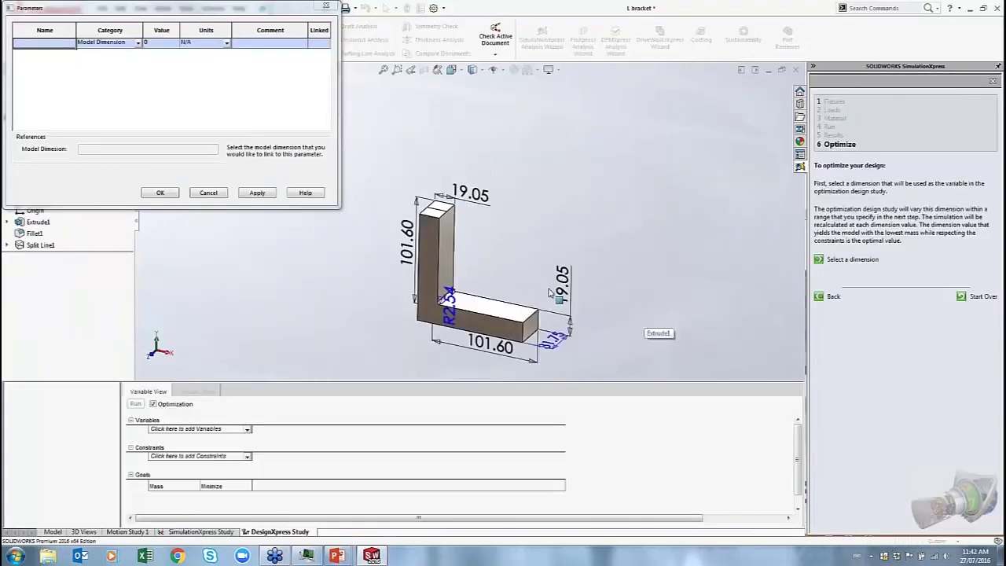
scroll(466, 276, down, 6)
scroll(466, 276, up, 4)
middle_drag(466, 276, 418, 139)
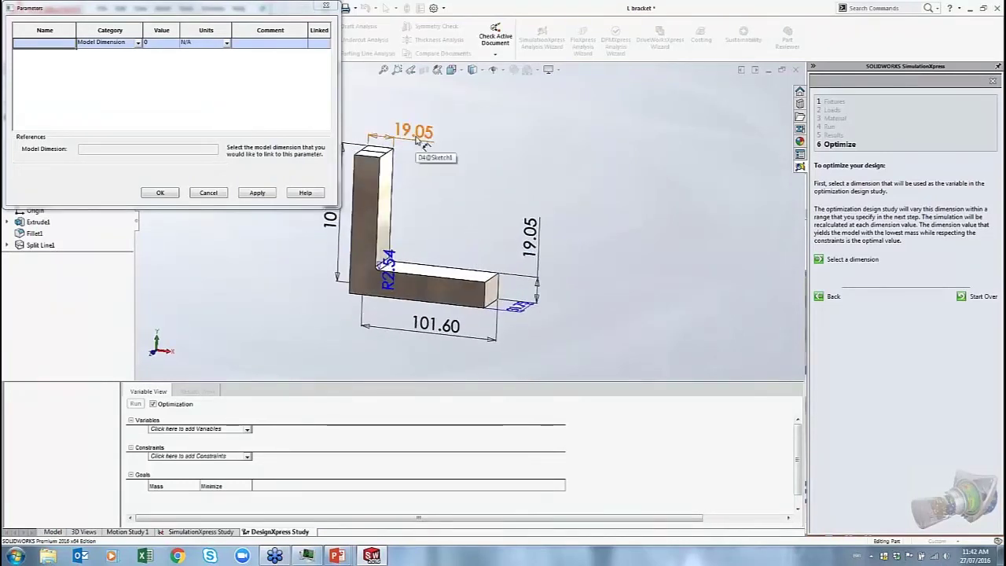
click(417, 140)
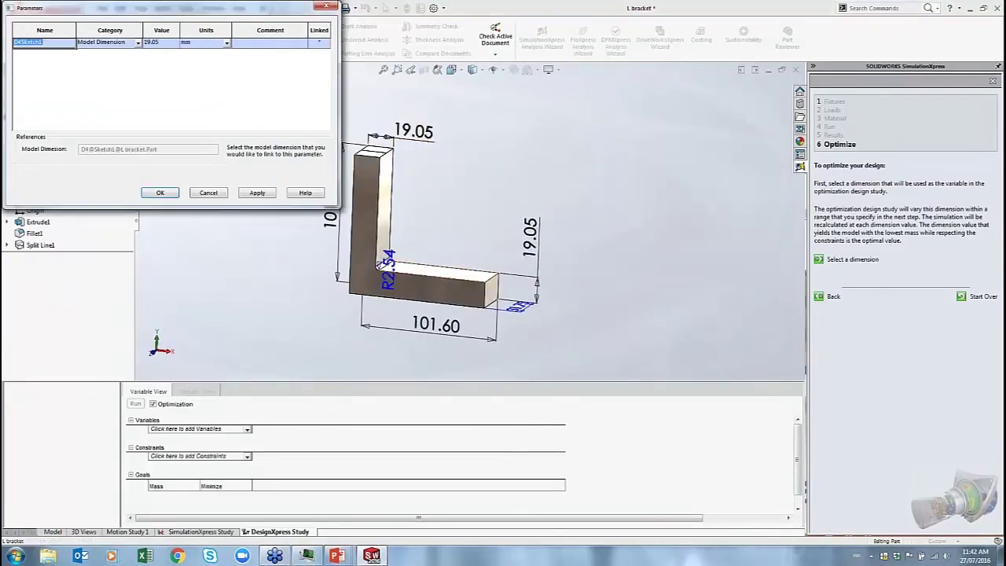
click(161, 192)
- Set the variable's range to a minimum of 18 mm and a maximum of 30 mm, and proceed to the constraint definition
click(342, 434)
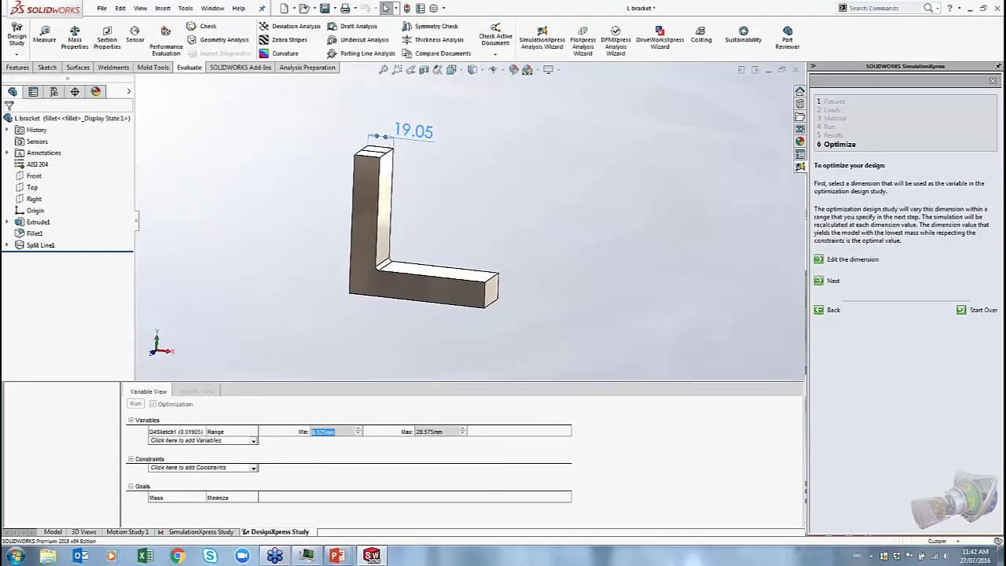
text(18)
double_click(445, 432)
text(30mm)
click(827, 281)
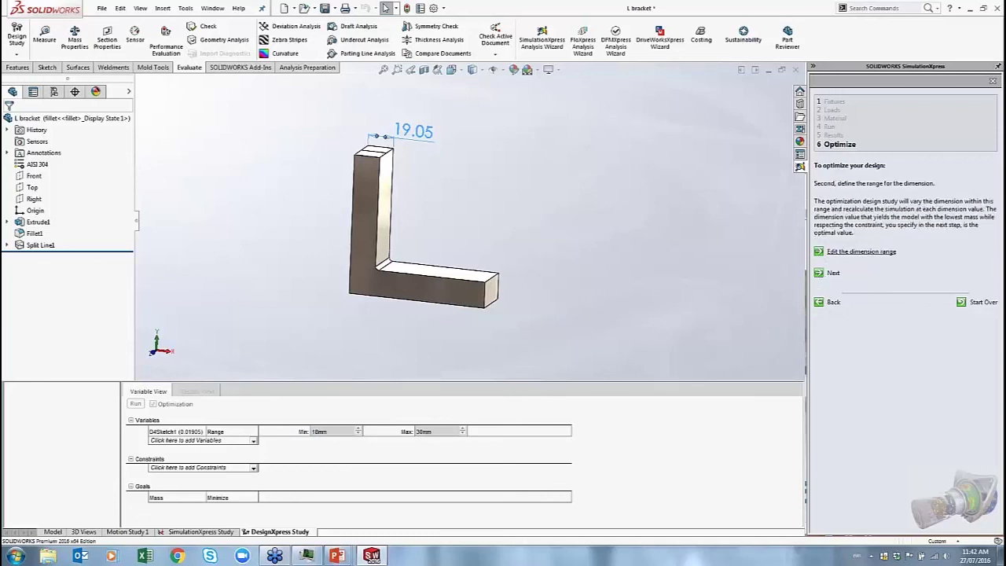
click(818, 273)
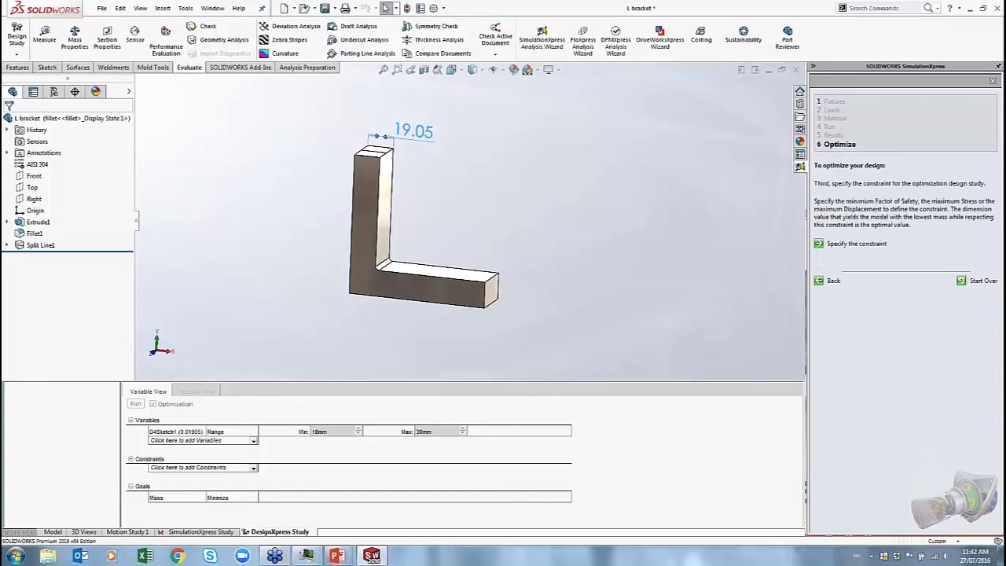
- Add a Max Stress constraint of less than 1e+008 N/m^2 and proceed to the optimization run
click(822, 251)
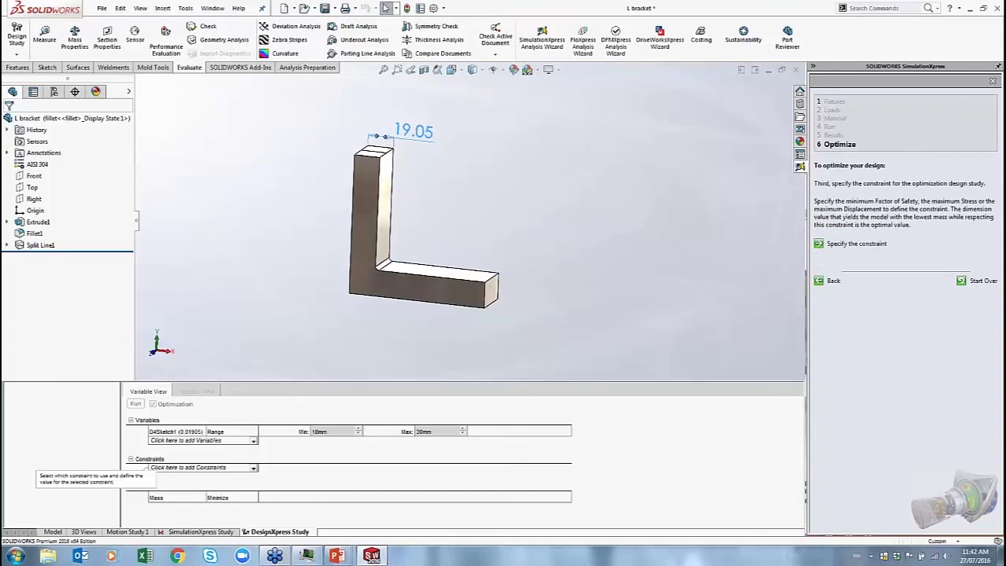
click(191, 468)
click(183, 490)
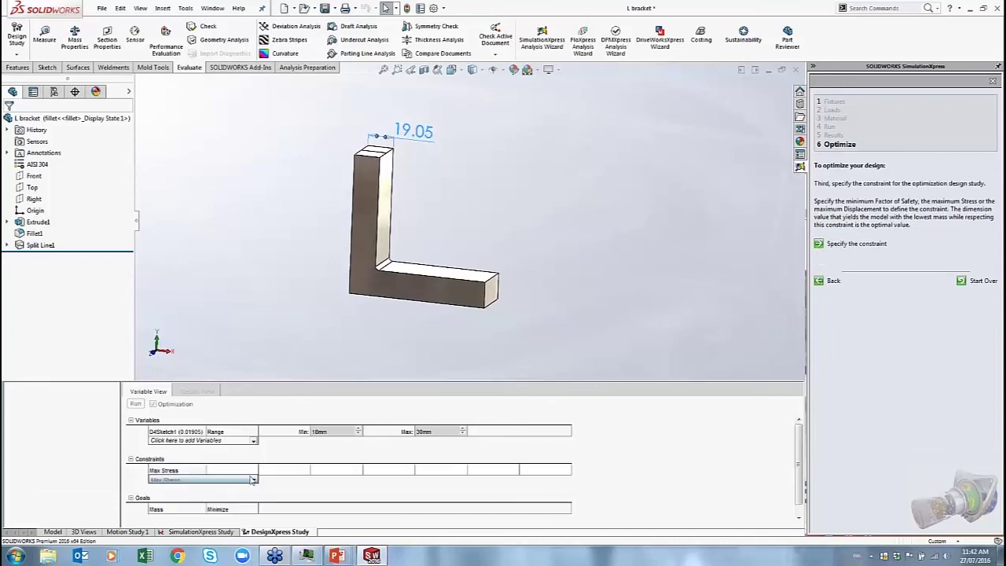
text(10)
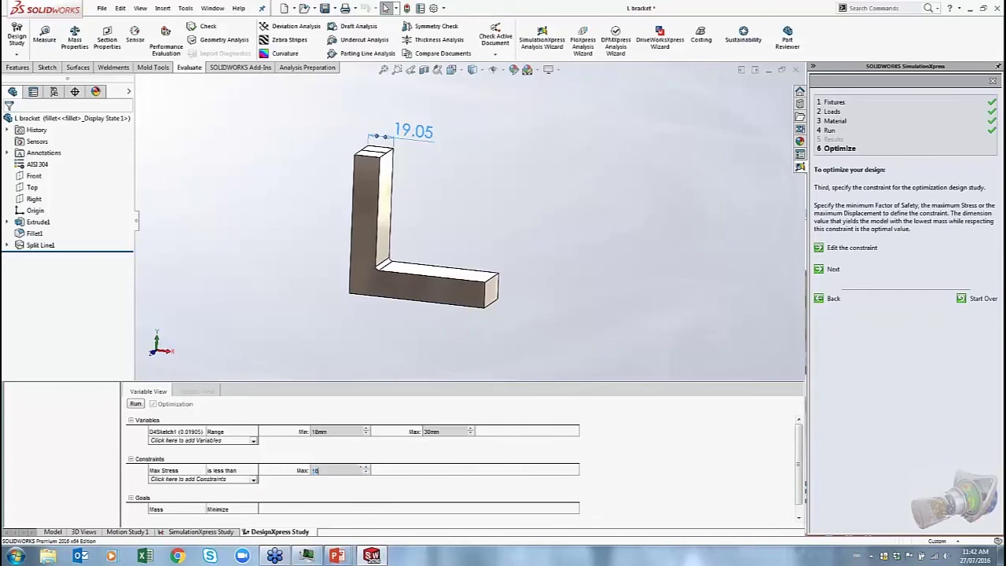
text(0)
click(704, 444)
text(0000000 N/m^2)
click(819, 269)
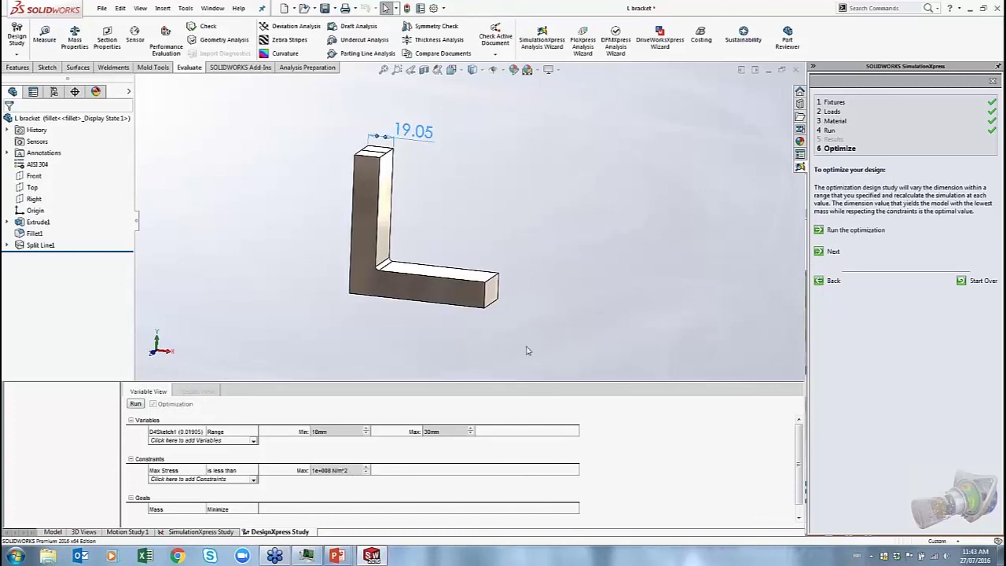
- Start the optimization run, stop it during the first scenario and dismiss the resulting message
click(838, 230)
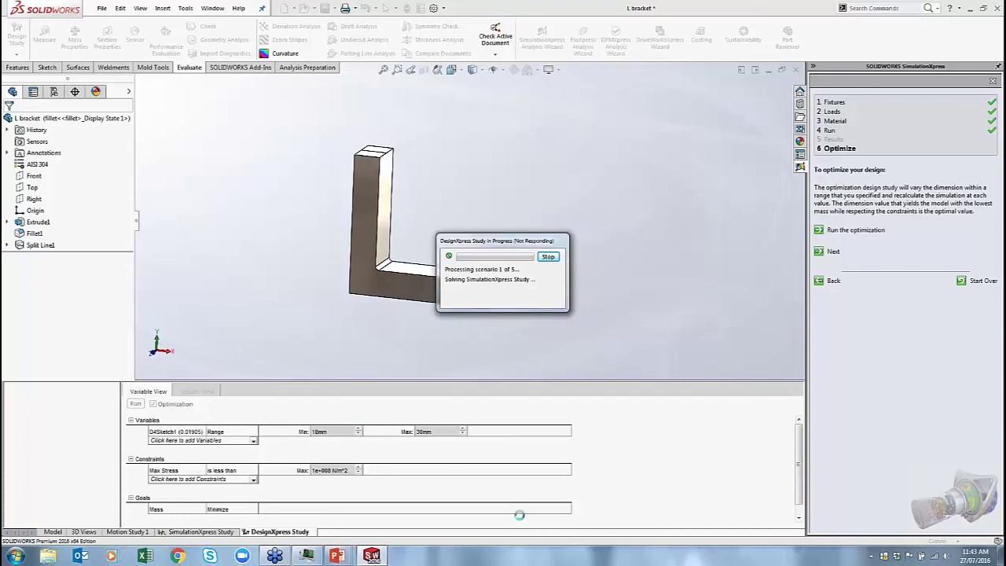
click(543, 257)
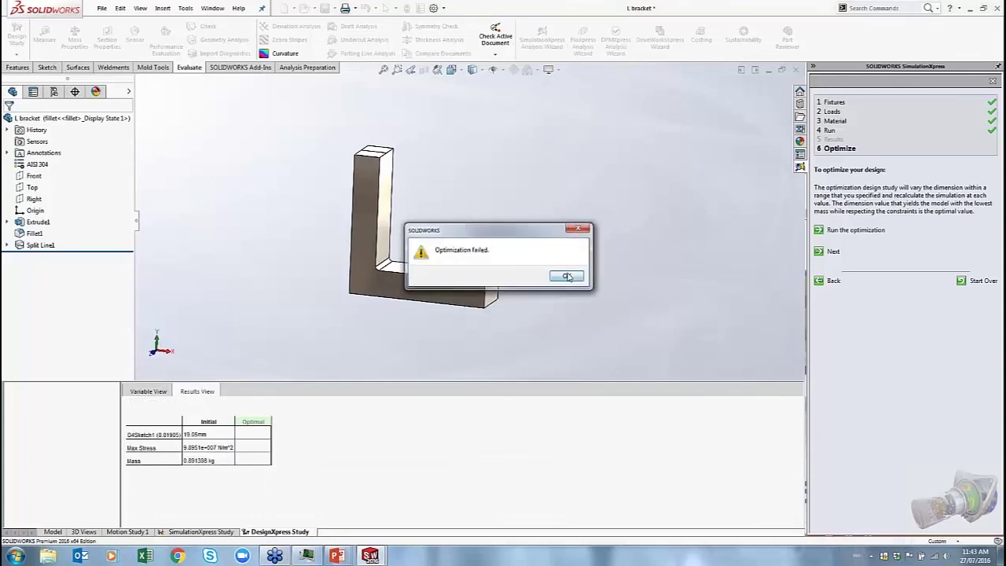
click(568, 277)
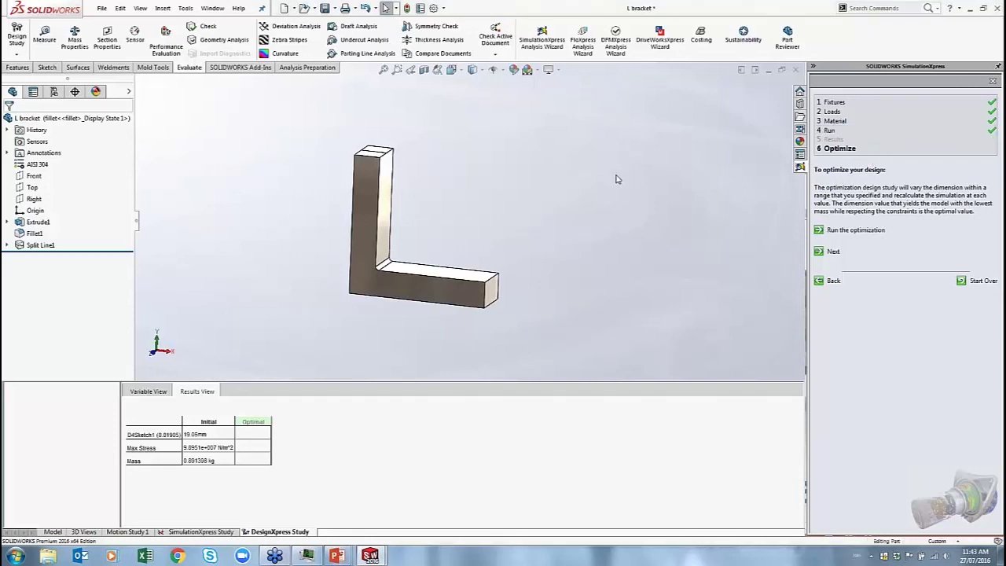
- Switch to the Xpress Webinar New Template presentation in PowerPoint and start the slide show from the closing thank-you slide
key(alt+Tab)
key(Escape)
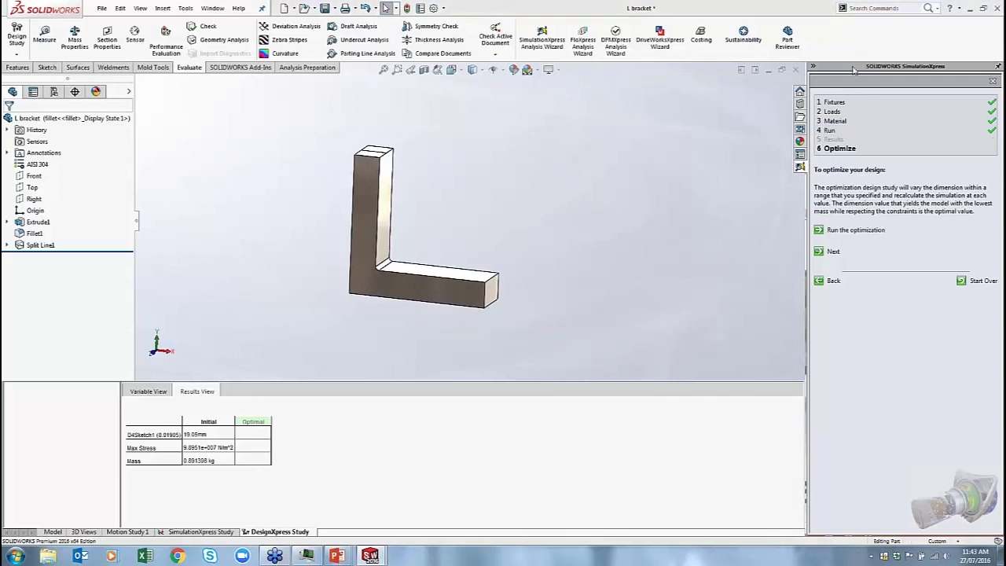
mouse_move(337, 556)
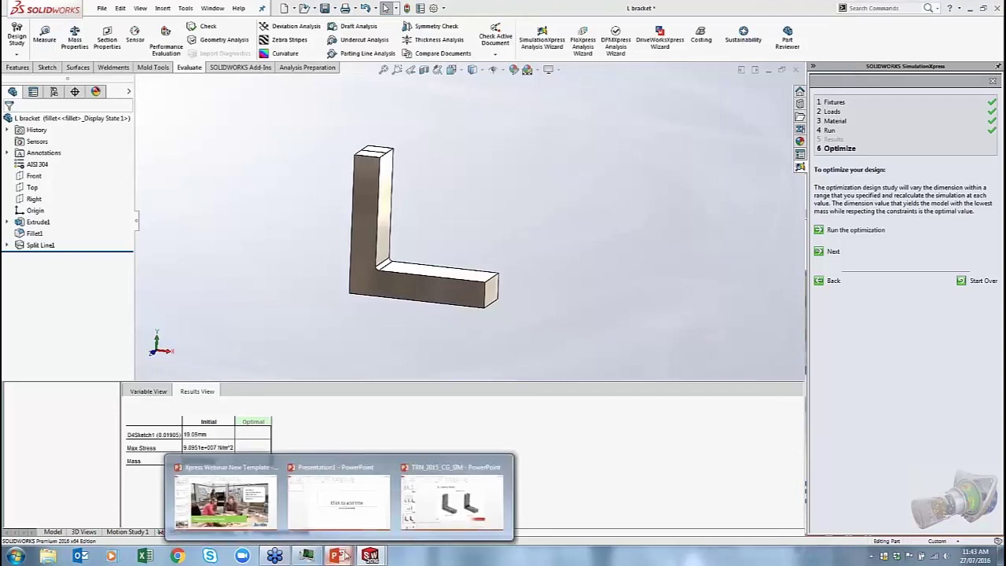
click(224, 495)
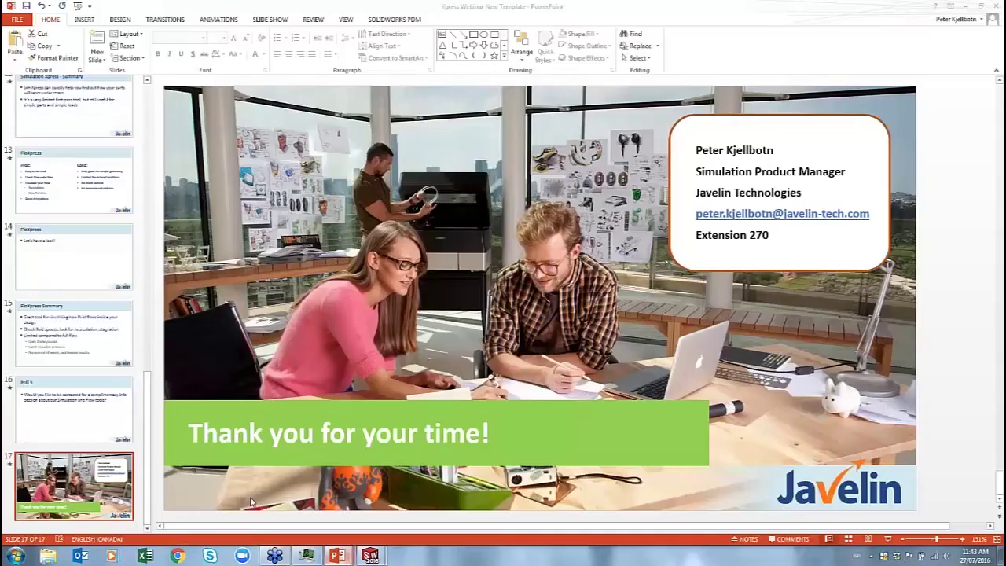
key(shift+F5)
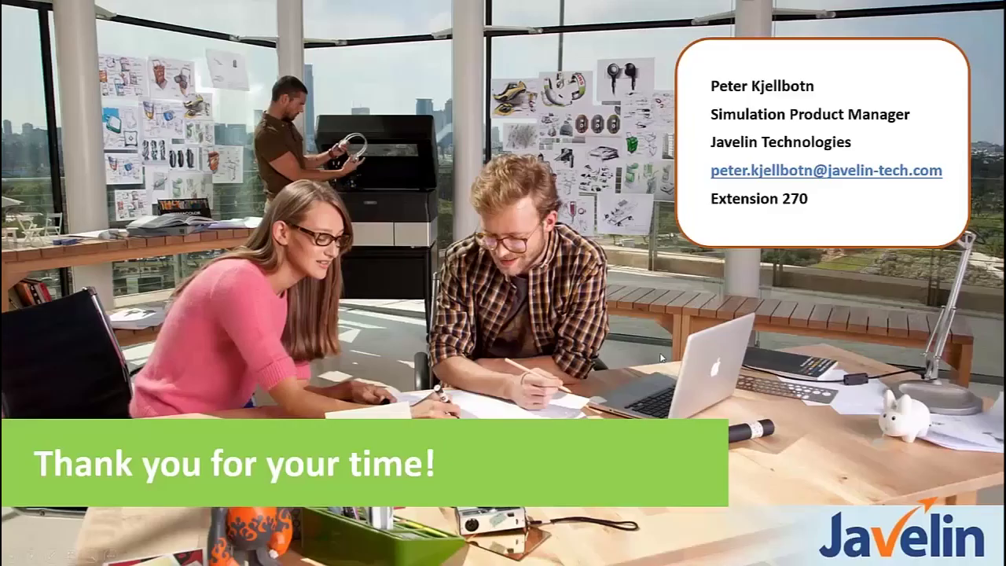